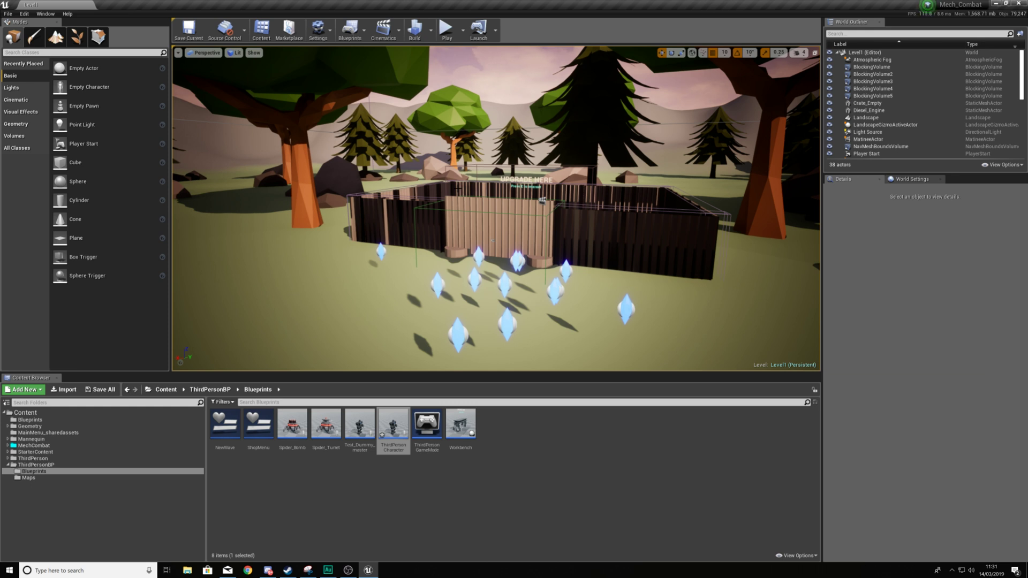
{"action": "mouse_move", "coordinate": [424, 237]}
{"action": "right_mouse_down"}
{"action": "mouse_move", "coordinate": [424, 188]}
{"action": "mouse_move", "coordinate": [424, 273]}
{"action": "mouse_move", "coordinate": [424, 236]}
{"action": "right_mouse_up"}
{"action": "key", "text": "s"}
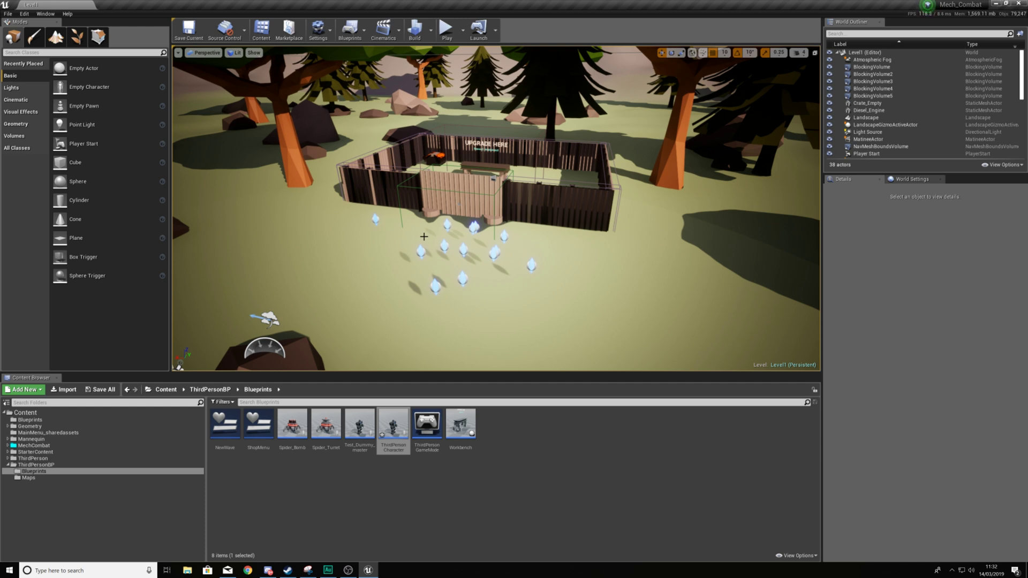
{"action": "key", "text": "w"}
{"action": "right_click_drag", "start_coordinate": [336, 305], "coordinate": [396, 292]}
{"action": "right_click_drag", "start_coordinate": [461, 301], "coordinate": [461, 301]}
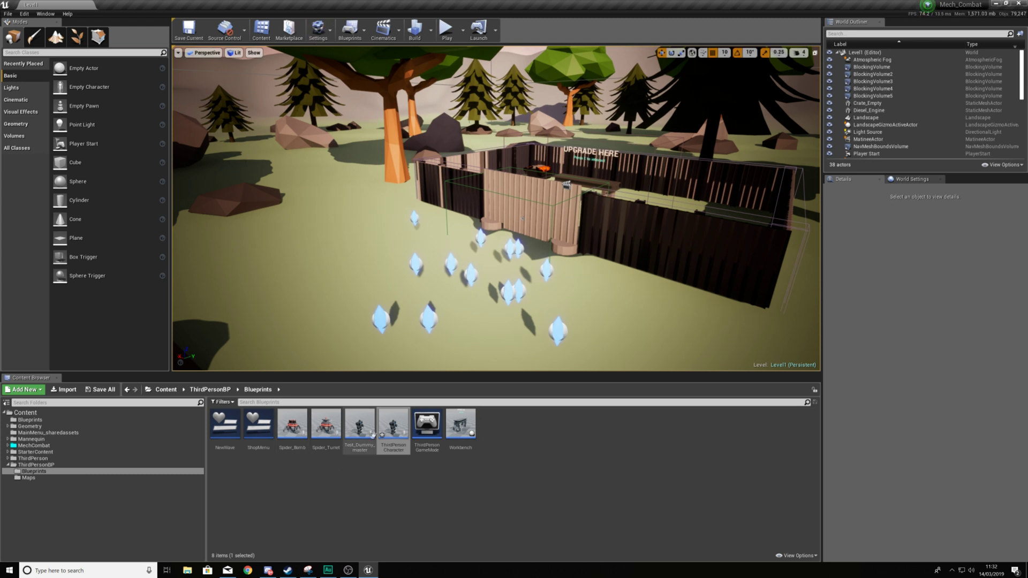
Open the ThirdPersonCharacter blueprint and add a new function named Death
{"action": "double_click", "coordinate": [393, 426]}
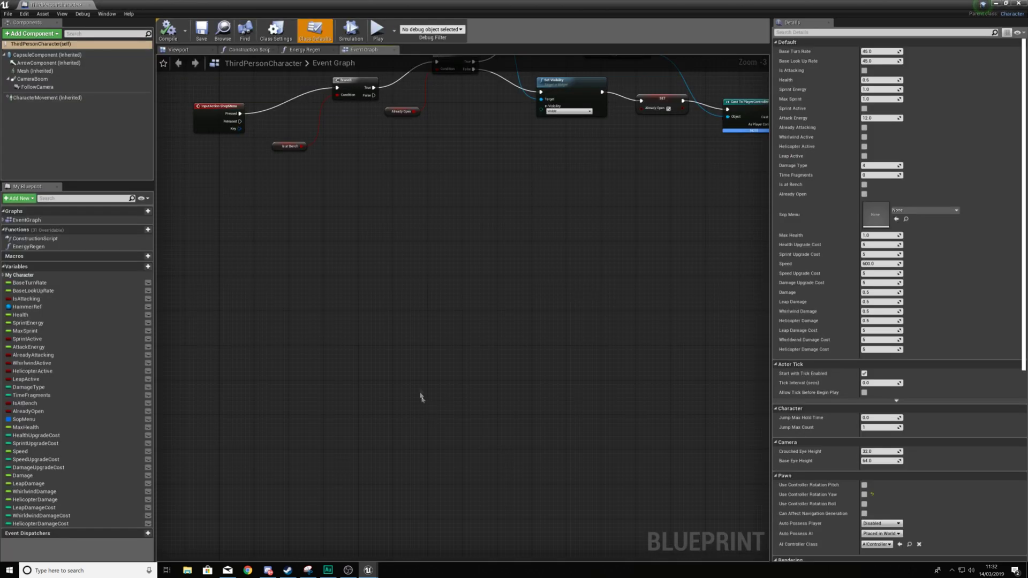
{"action": "right_click_drag", "start_coordinate": [376, 334], "coordinate": [410, 366]}
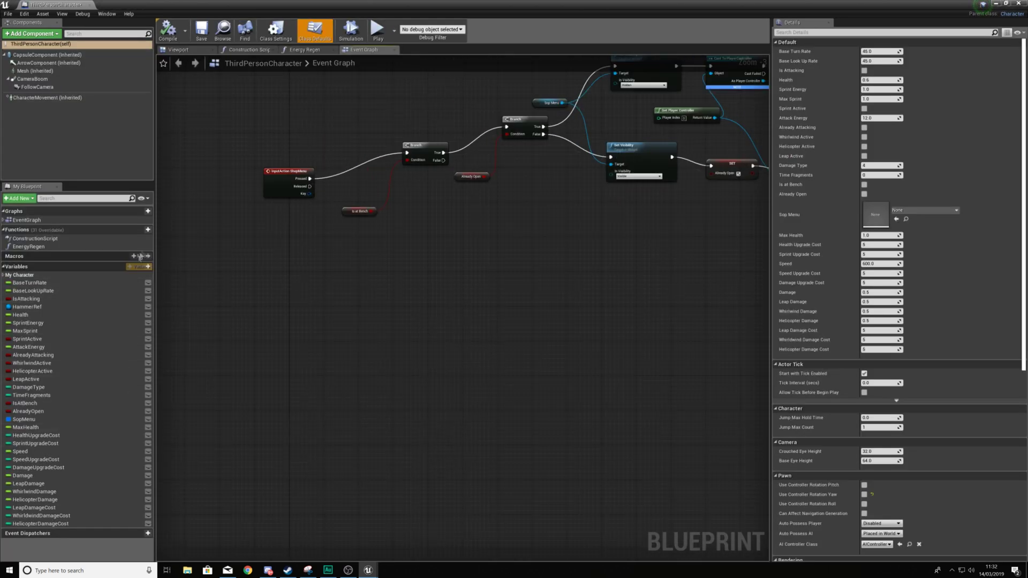
{"action": "mouse_move", "coordinate": [150, 231]}
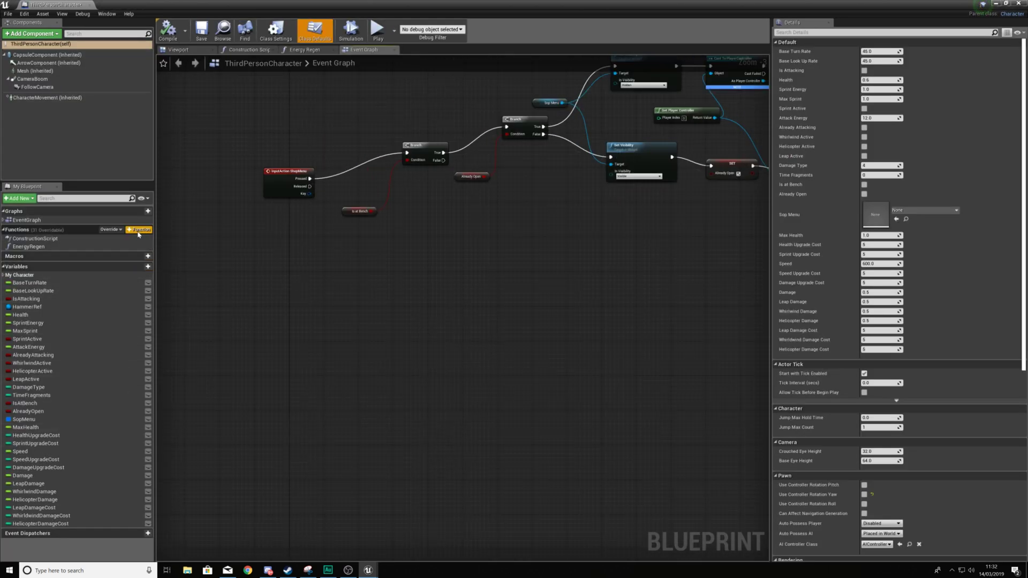
{"action": "left_click", "coordinate": [138, 231]}
{"action": "type", "text": "Dea"}
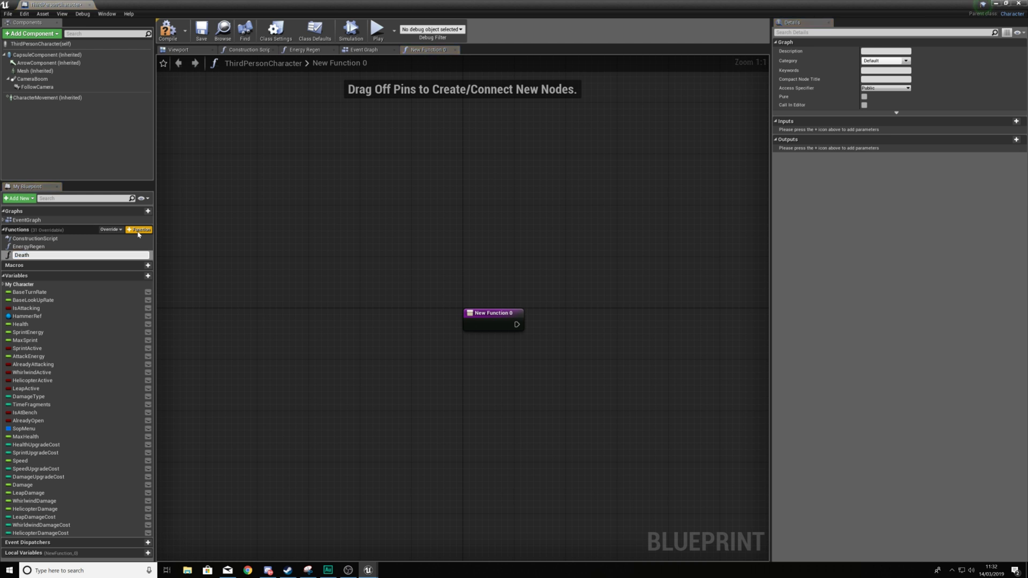
{"action": "type", "text": "th"}
{"action": "key", "text": "Return"}
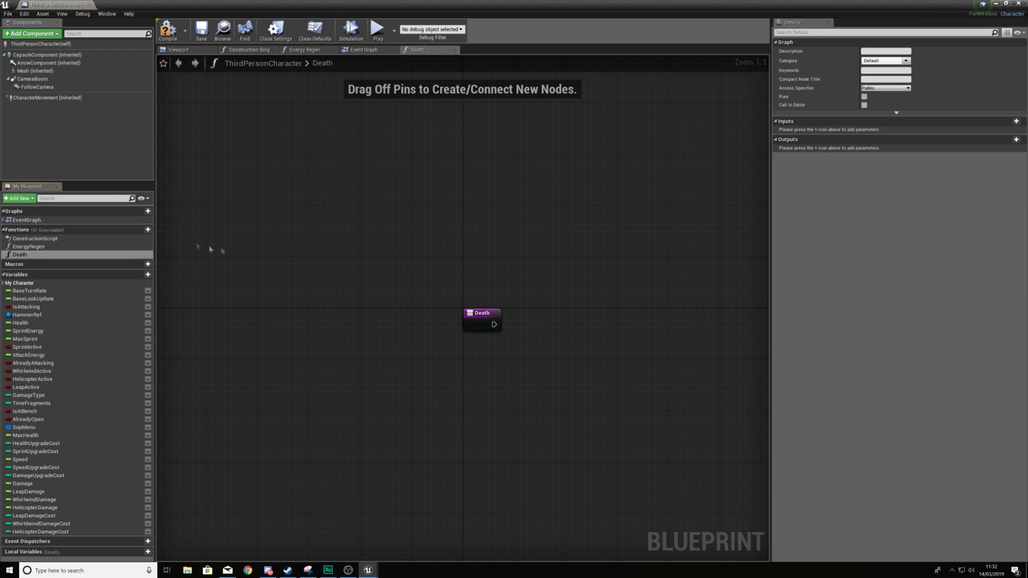
Add a Toggle Visibility (Mesh) node connected to the Death entry node and align it with the entry
{"action": "right_click_drag", "start_coordinate": [546, 291], "coordinate": [351, 269]}
{"action": "left_click_drag", "start_coordinate": [302, 306], "coordinate": [368, 293]}
{"action": "type", "text": "toggle"}
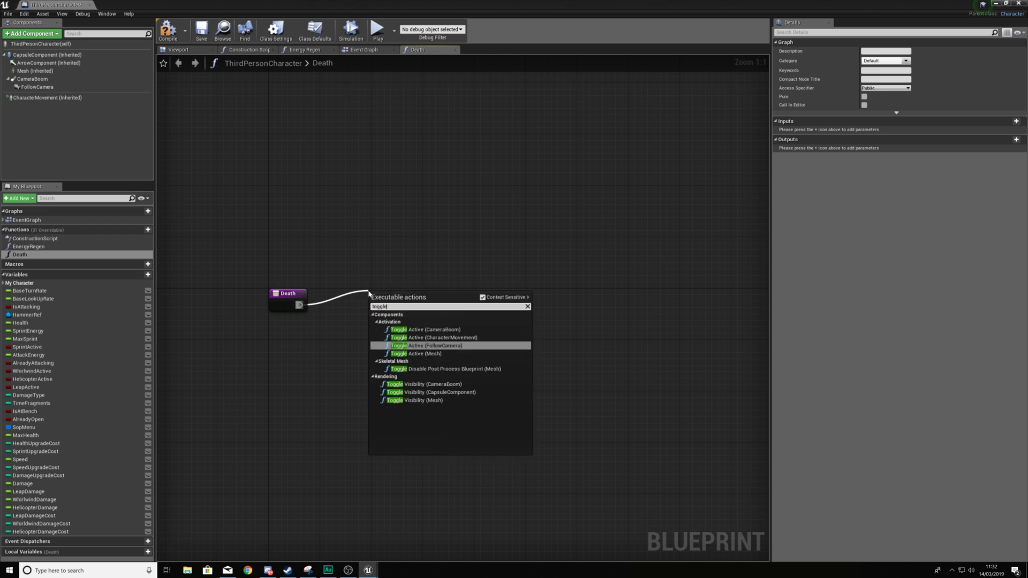
{"action": "left_click", "coordinate": [415, 400]}
{"action": "left_click_drag", "start_coordinate": [374, 300], "coordinate": [413, 287]}
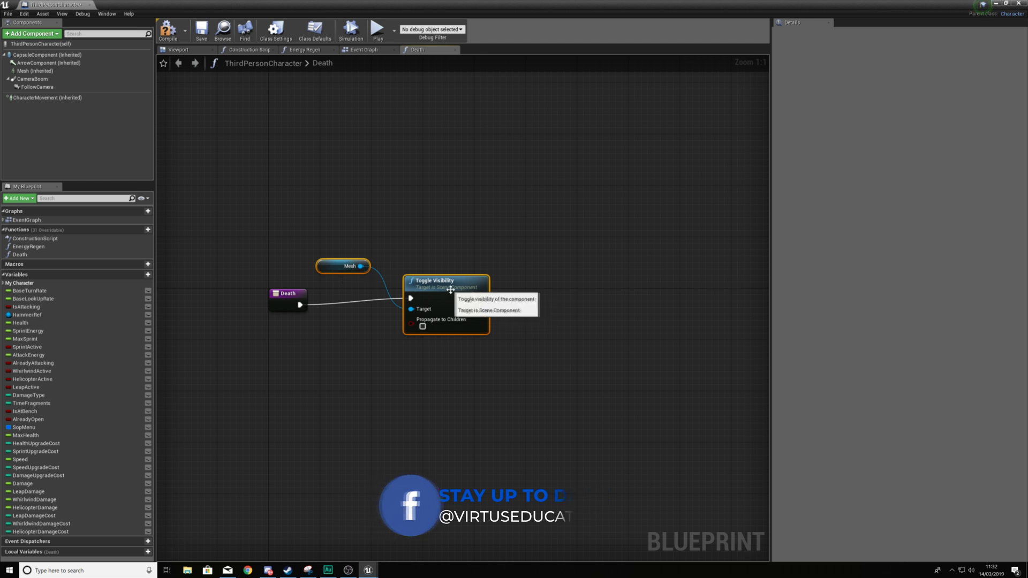
{"action": "left_click_drag", "start_coordinate": [441, 285], "coordinate": [409, 298]}
{"action": "key", "text": "q"}
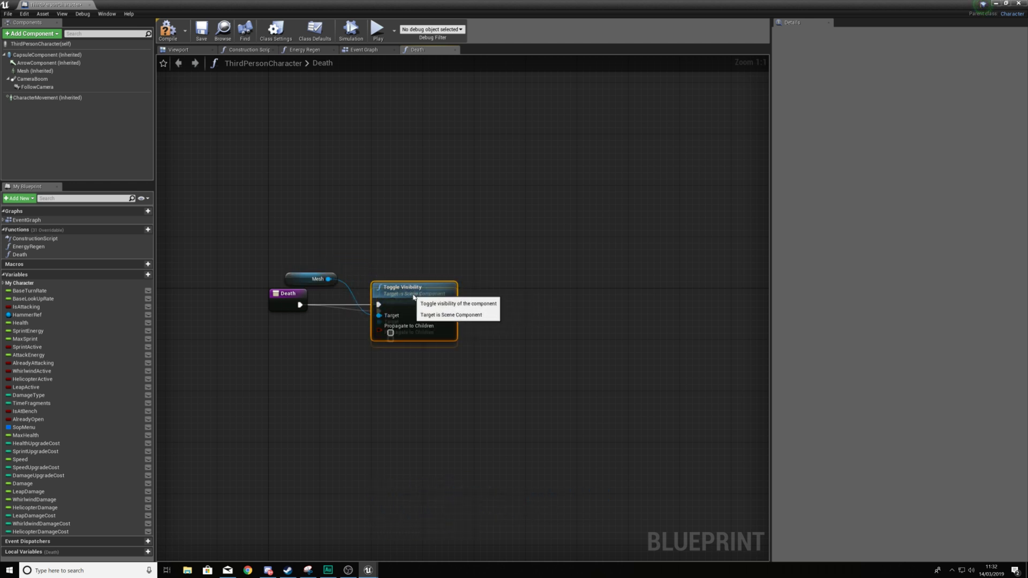
Add a Spawn Emitter at Location node after Toggle Visibility, set its emitter template to P_Explosion, and place it in line with spare room before it
{"action": "right_click_drag", "start_coordinate": [488, 276], "coordinate": [396, 277]}
{"action": "left_click_drag", "start_coordinate": [356, 307], "coordinate": [418, 301]}
{"action": "type", "text": "spawn particle"}
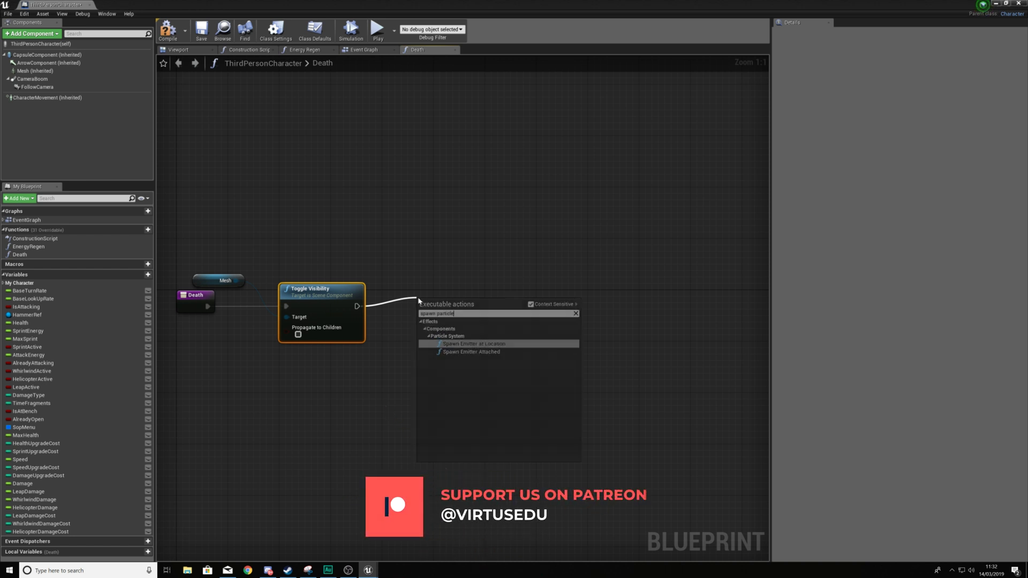
{"action": "left_click", "coordinate": [474, 344]}
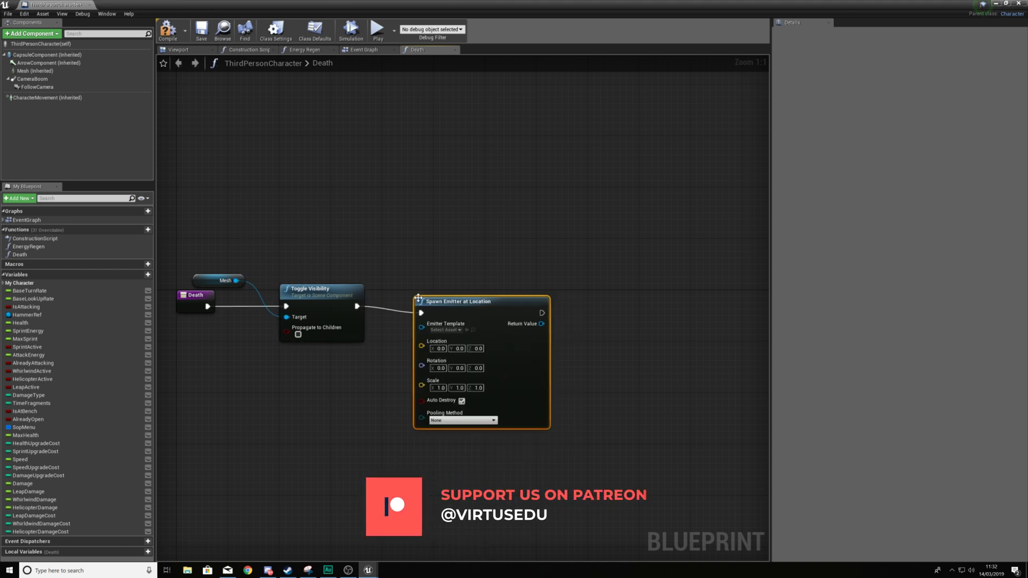
{"action": "left_click_drag", "start_coordinate": [475, 292], "coordinate": [462, 311]}
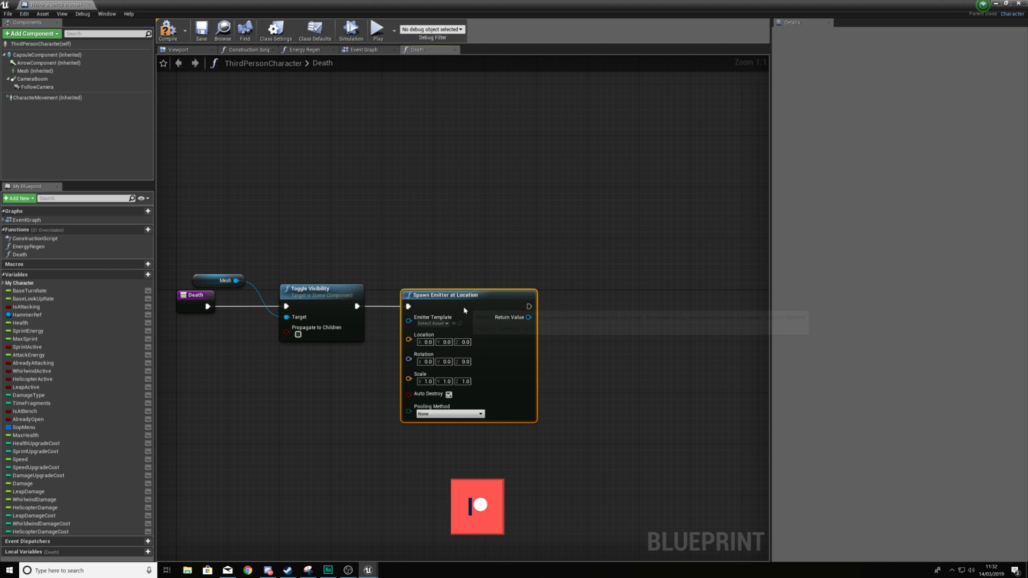
{"action": "left_click", "coordinate": [433, 323]}
{"action": "left_click", "coordinate": [460, 381]}
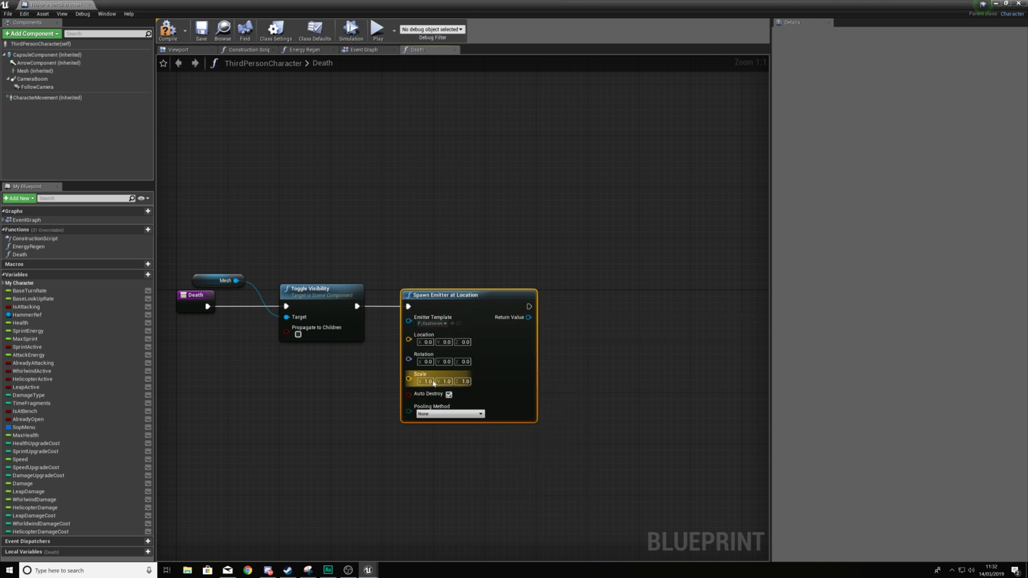
{"action": "left_click_drag", "start_coordinate": [429, 346], "coordinate": [499, 332]}
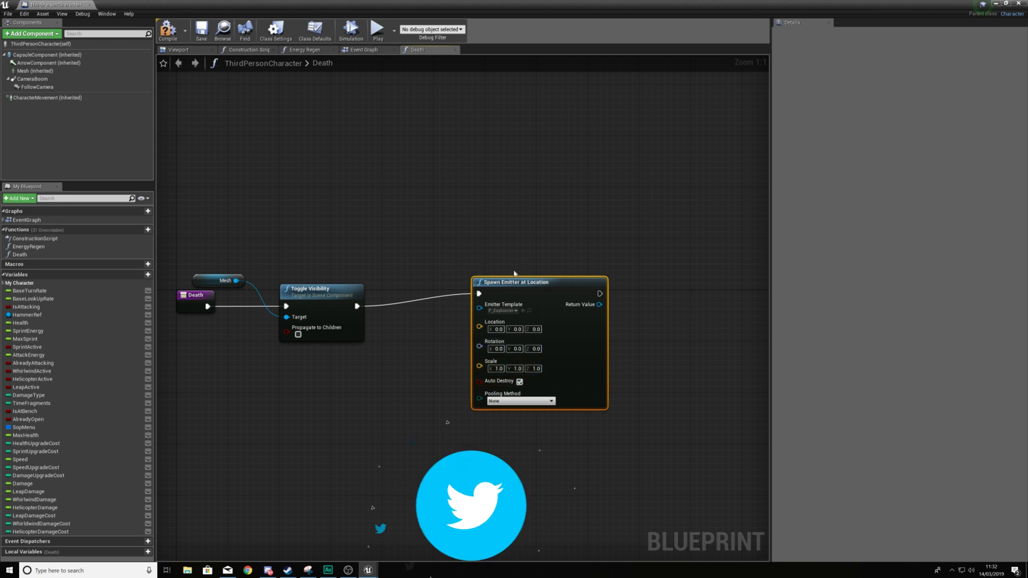
{"action": "left_click_drag", "start_coordinate": [518, 283], "coordinate": [524, 297]}
{"action": "left_click", "coordinate": [303, 392]}
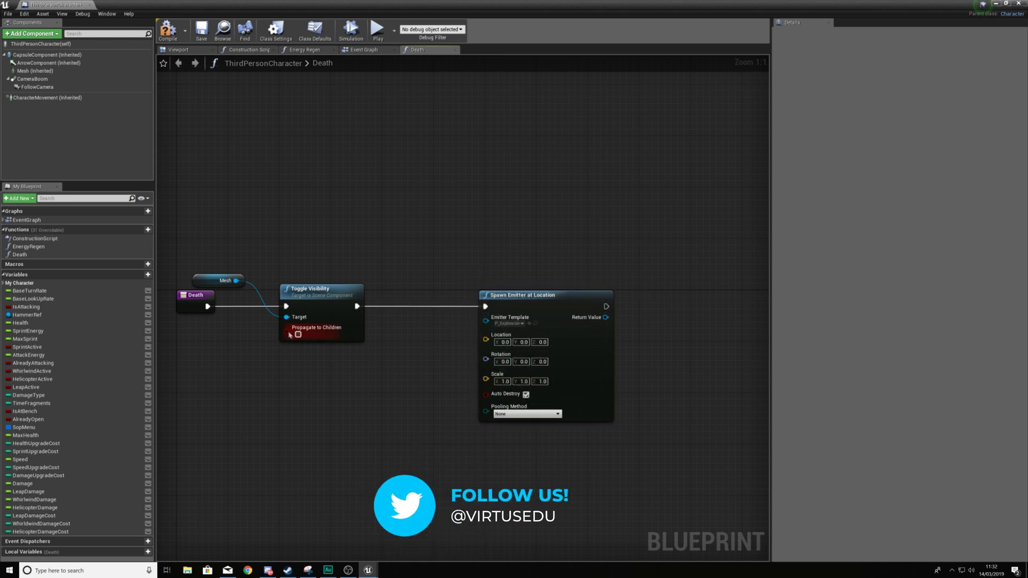
Add a GetActorLocation node, connect its return value to the emitter's Location input, and move the emitter node closer to Toggle Visibility
{"action": "right_click", "coordinate": [274, 378]}
{"action": "type", "text": "get actor"}
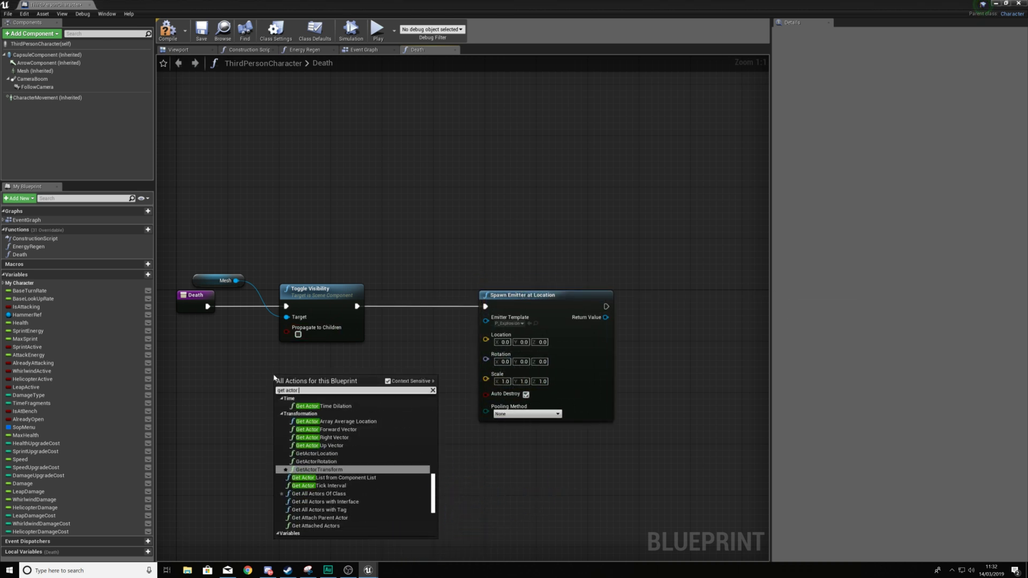
{"action": "type", "text": " location"}
{"action": "key", "text": "Return"}
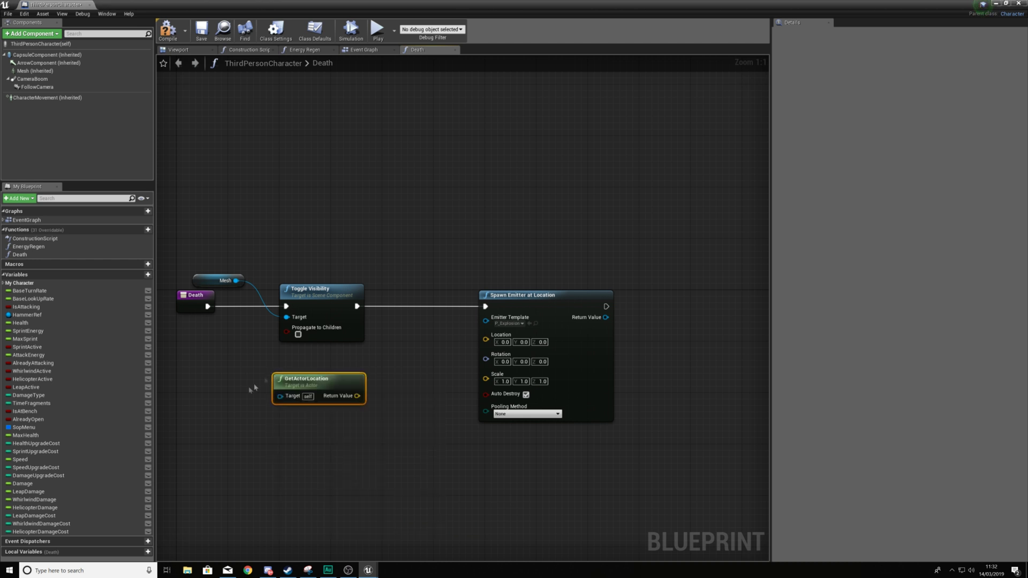
{"action": "left_click_drag", "start_coordinate": [357, 395], "coordinate": [492, 338]}
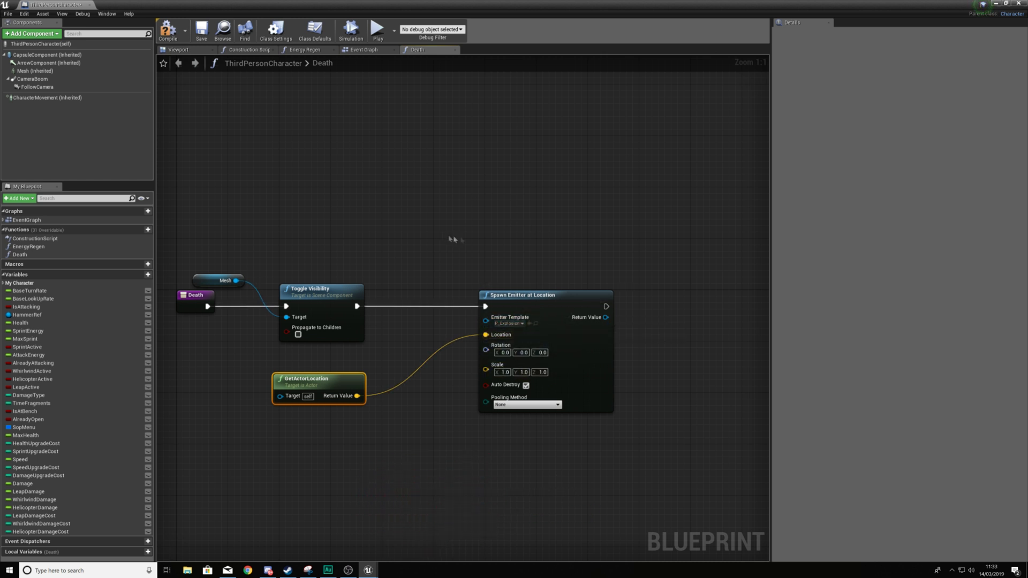
{"action": "left_click_drag", "start_coordinate": [525, 290], "coordinate": [449, 296]}
Add a CharacterMovement reference with a Disable Movement node and connect it after Spawn Emitter at Location, arranging both nodes neatly
{"action": "right_click_drag", "start_coordinate": [494, 220], "coordinate": [398, 213]}
{"action": "left_click", "coordinate": [47, 97]}
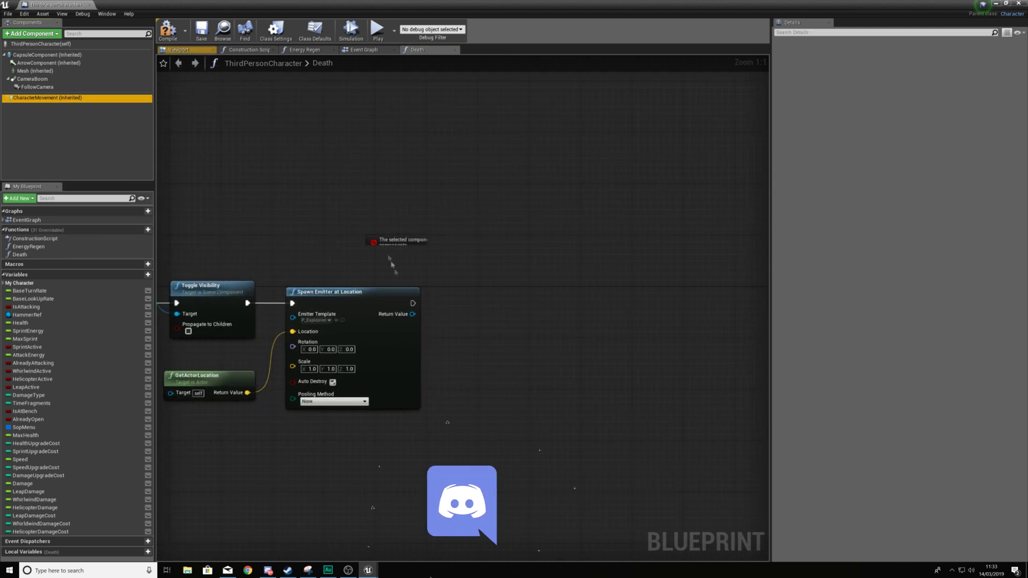
{"action": "left_click_drag", "start_coordinate": [465, 378], "coordinate": [569, 336]}
{"action": "type", "text": "disable"}
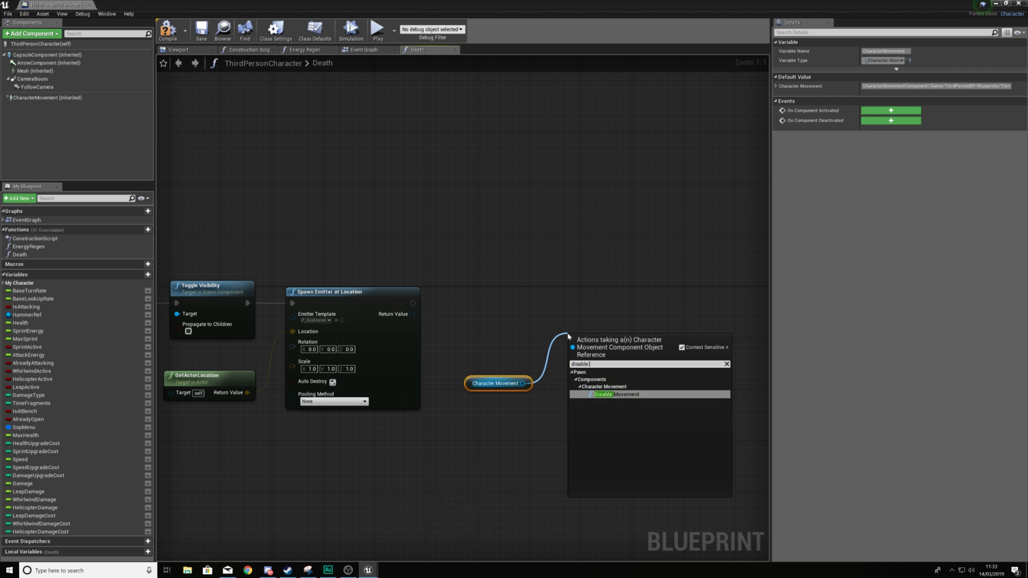
{"action": "key", "text": "Return"}
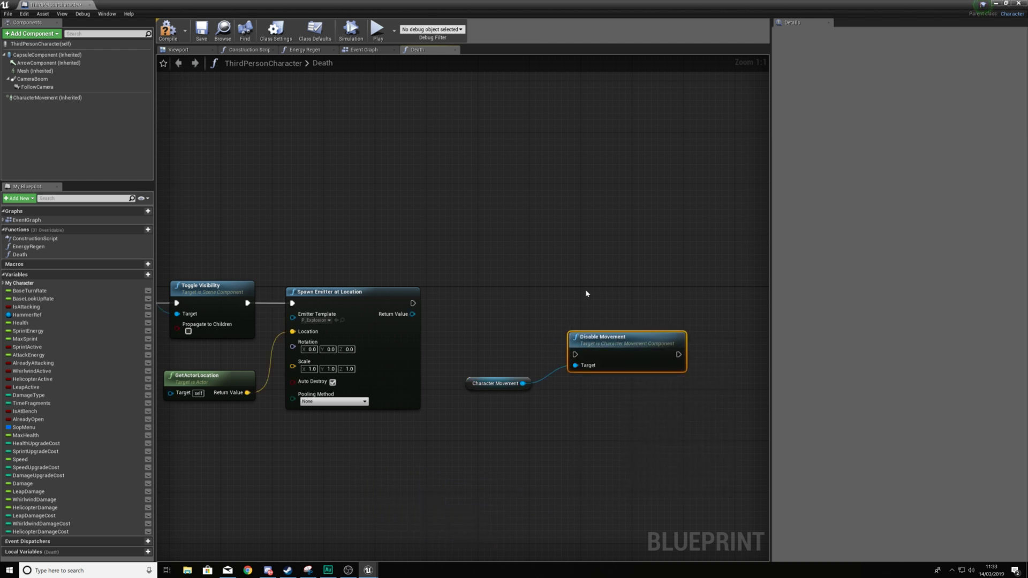
{"action": "left_click_drag", "start_coordinate": [603, 345], "coordinate": [551, 301]}
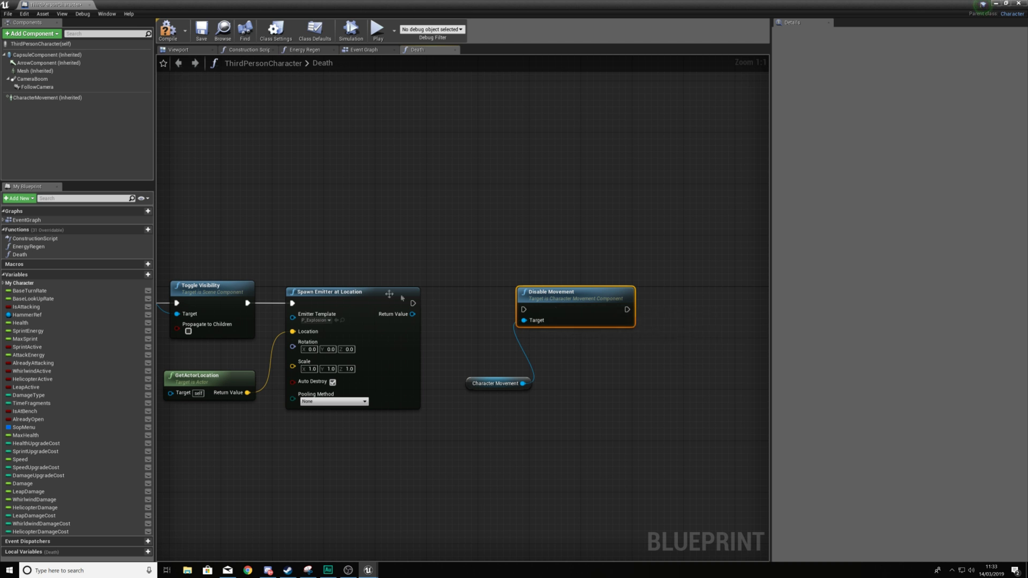
{"action": "left_click_drag", "start_coordinate": [413, 303], "coordinate": [552, 300]}
{"action": "left_click_drag", "start_coordinate": [501, 384], "coordinate": [476, 378]}
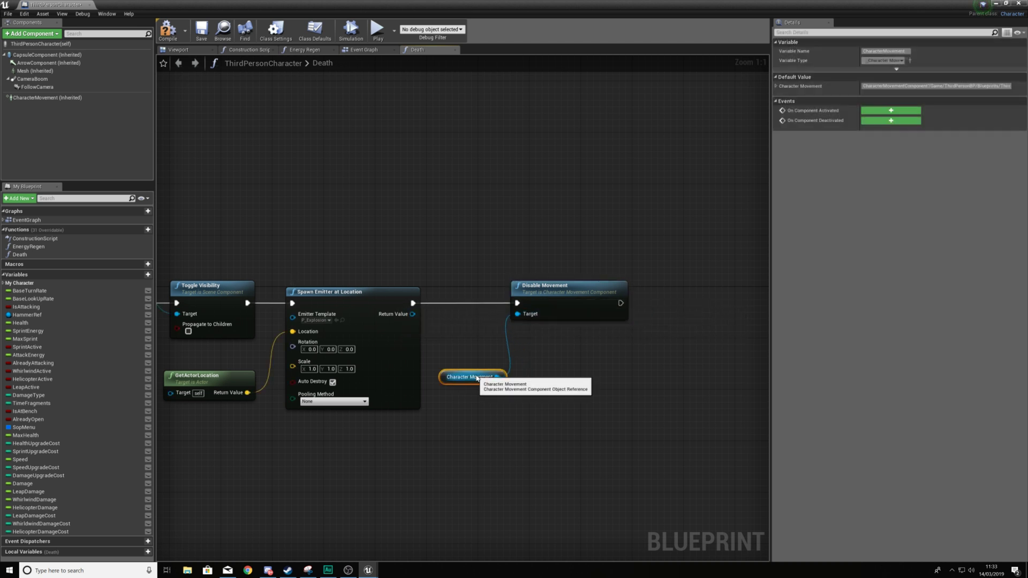
{"action": "left_click", "coordinate": [541, 349]}
Add a Get Player Controller node in the free space below the Disable Movement node
{"action": "scroll", "coordinate": [539, 349], "scroll_direction": "down", "scroll_amount": 2}
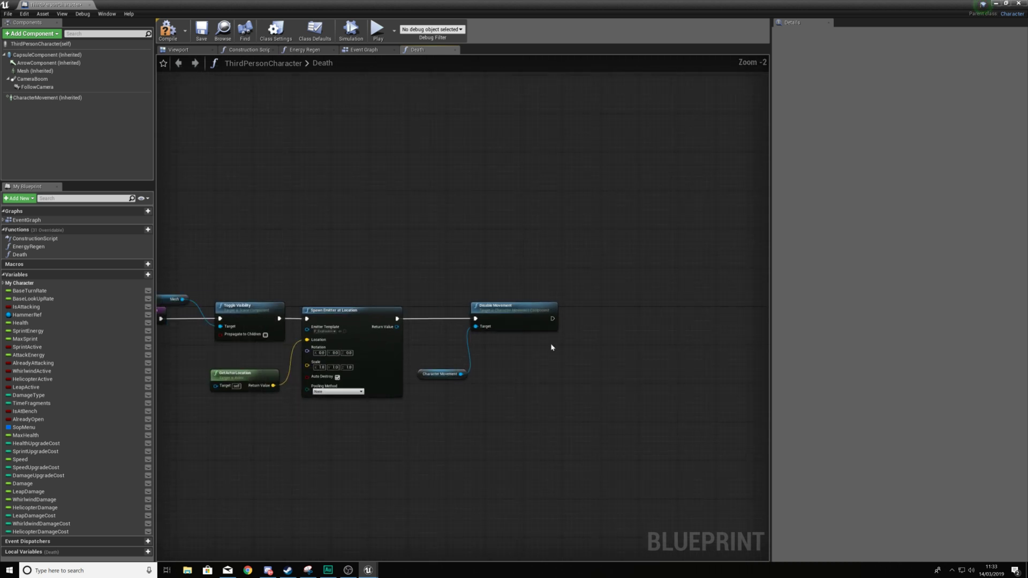
{"action": "right_click_drag", "start_coordinate": [552, 348], "coordinate": [498, 354]}
{"action": "left_click_drag", "start_coordinate": [499, 325], "coordinate": [556, 329]}
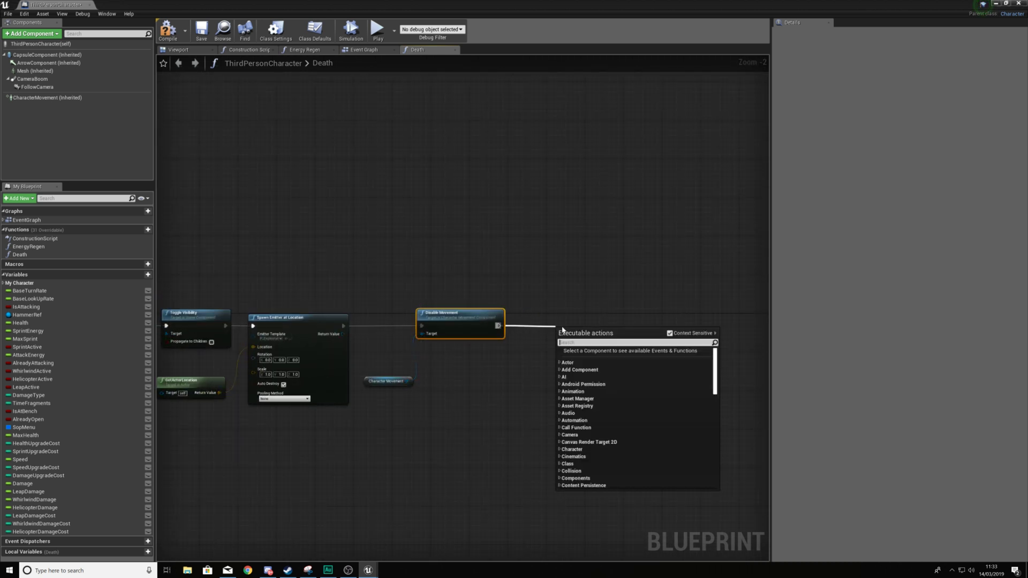
{"action": "left_click", "coordinate": [468, 401]}
{"action": "right_click", "coordinate": [468, 401]}
{"action": "type", "text": "g"}
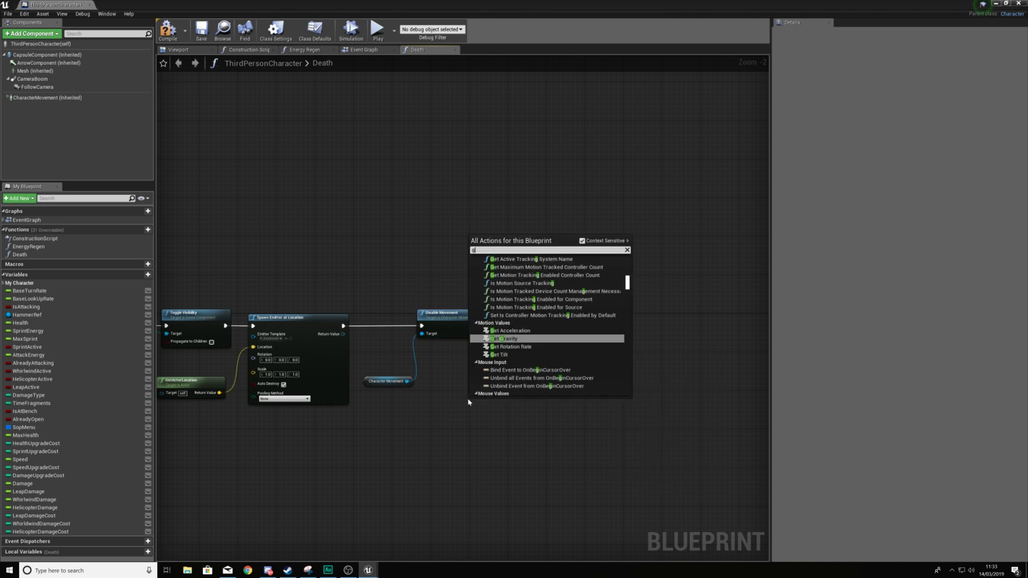
{"action": "type", "text": "et player contro"}
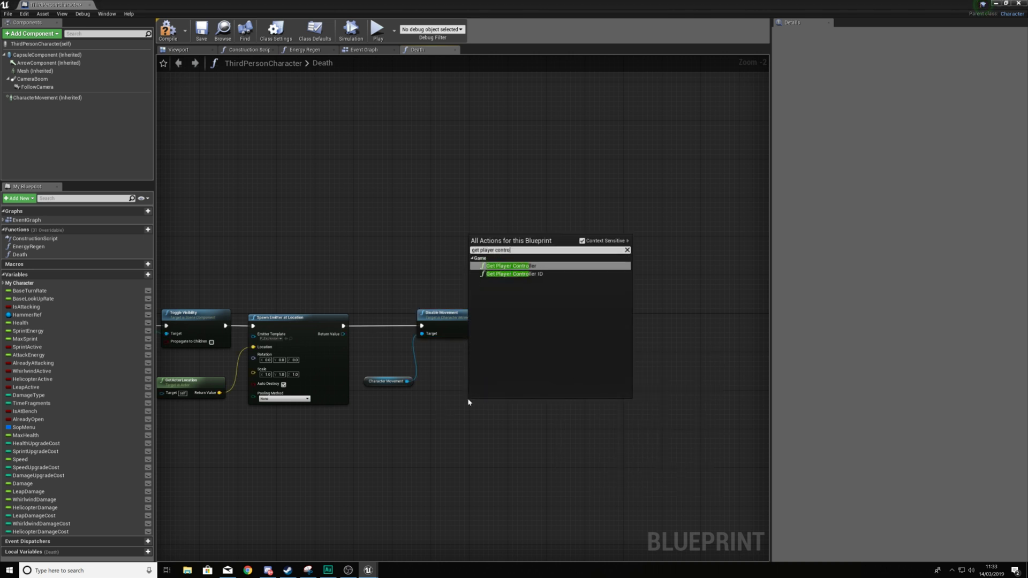
{"action": "key", "text": "Return"}
Add a Set Show Mouse Cursor node targeting the player controller, place it after Disable Movement, and enable Show Mouse Cursor
{"action": "left_click_drag", "start_coordinate": [538, 412], "coordinate": [560, 350]}
{"action": "type", "text": "set show"}
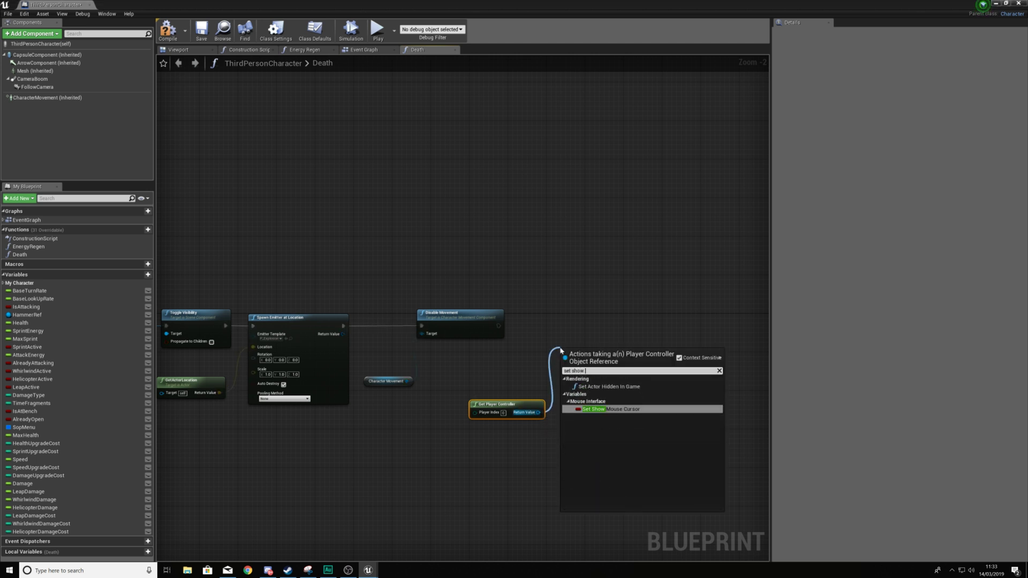
{"action": "key", "text": "Return"}
{"action": "left_click_drag", "start_coordinate": [569, 349], "coordinate": [588, 333]}
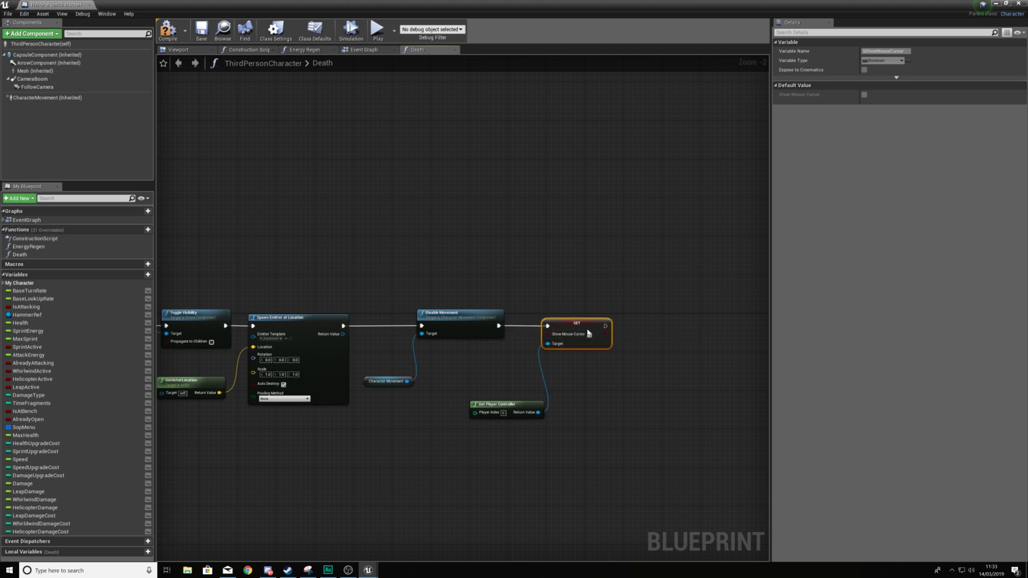
{"action": "left_click", "coordinate": [589, 334]}
Look over the whole Death function graph and close the ThirdPersonCharacter blueprint
{"action": "right_click_drag", "start_coordinate": [384, 285], "coordinate": [486, 282]}
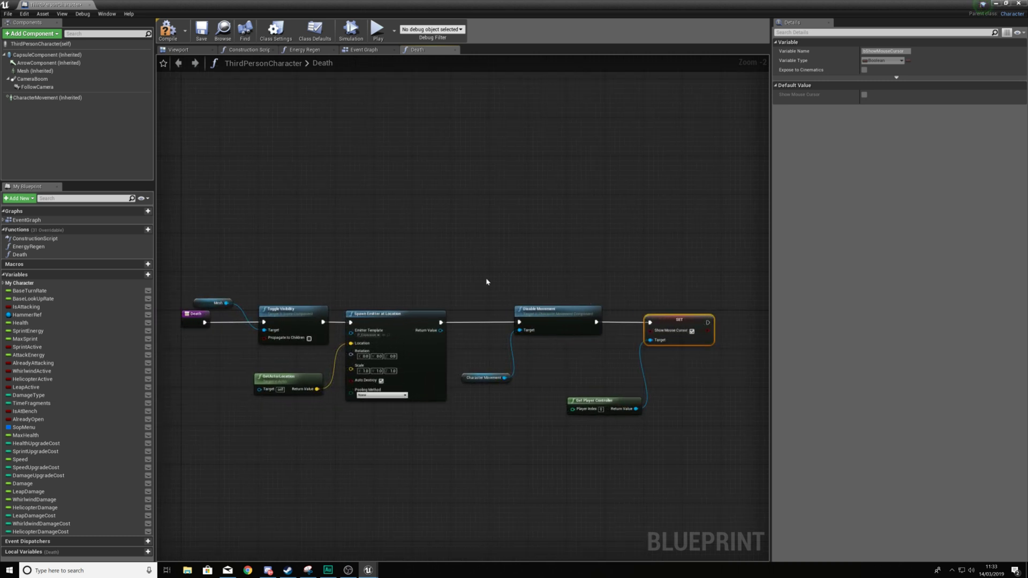
{"action": "scroll", "coordinate": [599, 266], "scroll_direction": "down", "scroll_amount": 2}
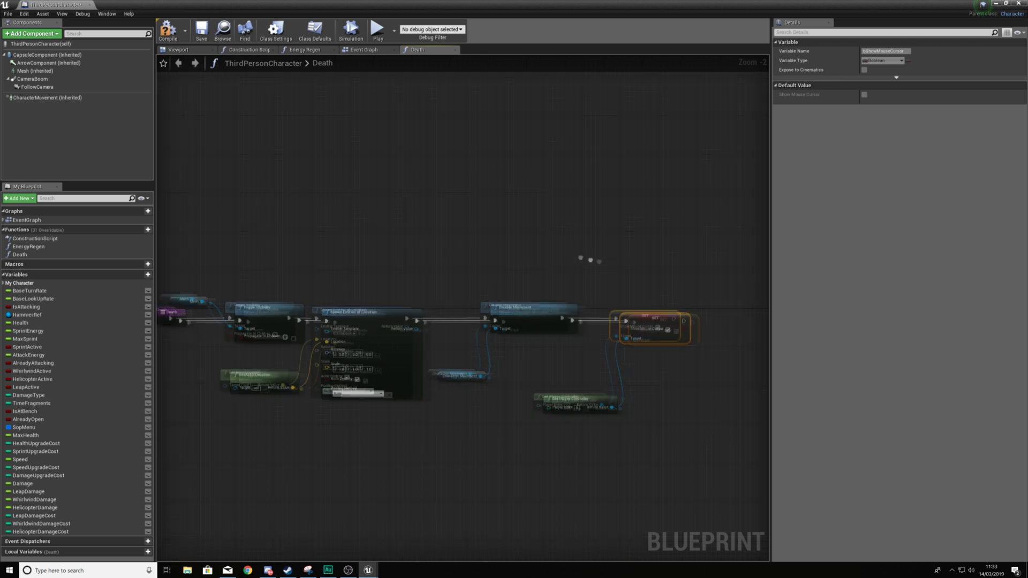
{"action": "left_click_drag", "start_coordinate": [284, 211], "coordinate": [619, 394]}
{"action": "right_click_drag", "start_coordinate": [678, 355], "coordinate": [539, 321]}
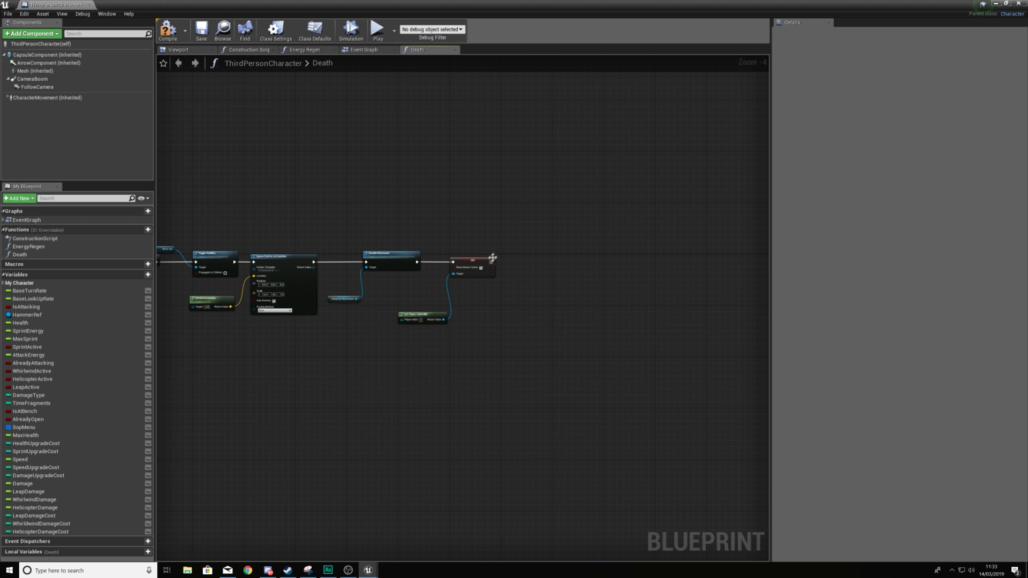
{"action": "scroll", "coordinate": [488, 259], "scroll_direction": "up", "scroll_amount": 4}
{"action": "scroll", "coordinate": [418, 264], "scroll_direction": "down", "scroll_amount": 2}
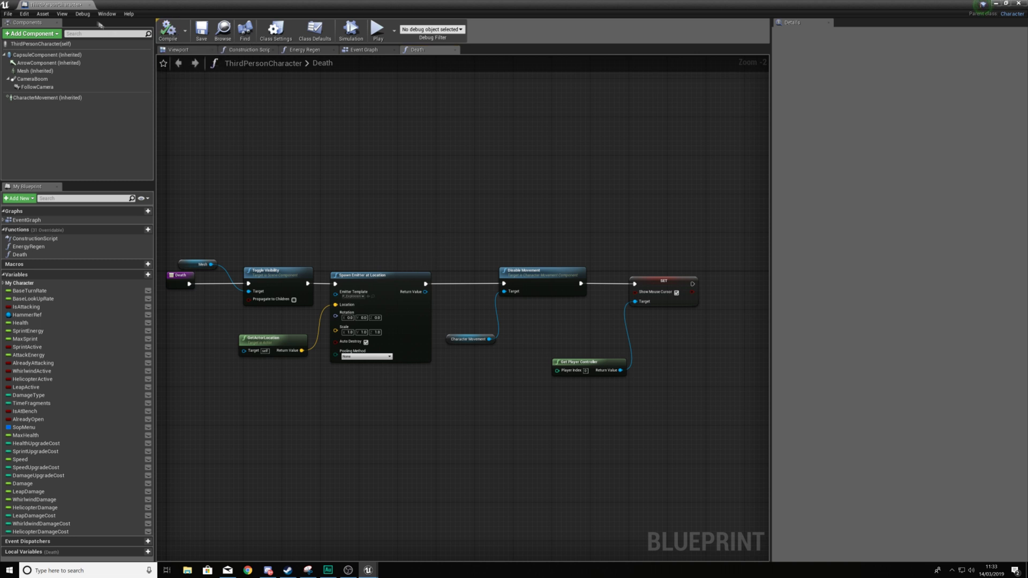
{"action": "left_click", "coordinate": [89, 5]}
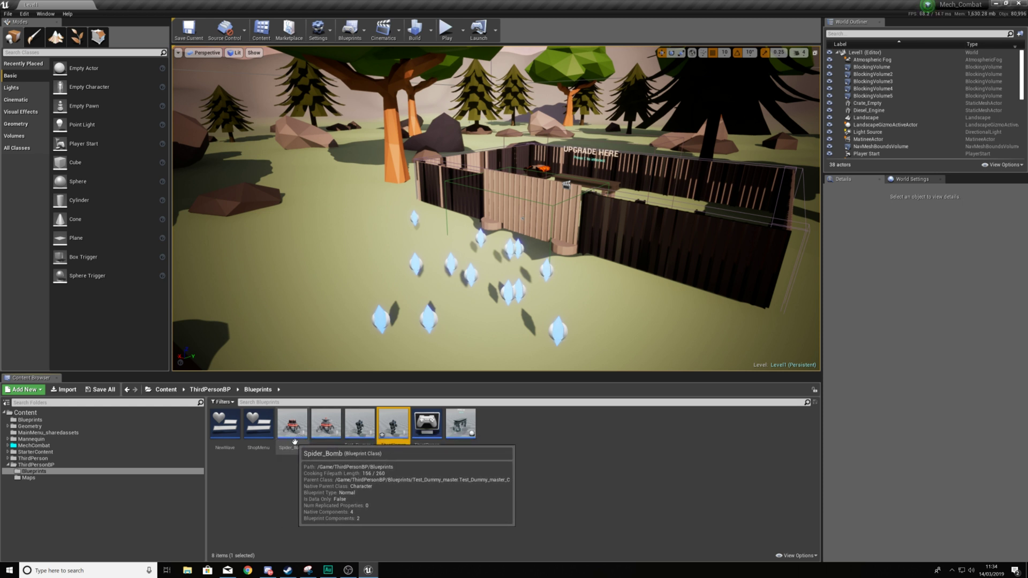
Open the Spider_Bomb blueprint and examine the Event Graph nodes from the health subtraction through to DestroyActor
{"action": "left_click", "coordinate": [285, 419]}
{"action": "double_click", "coordinate": [285, 420]}
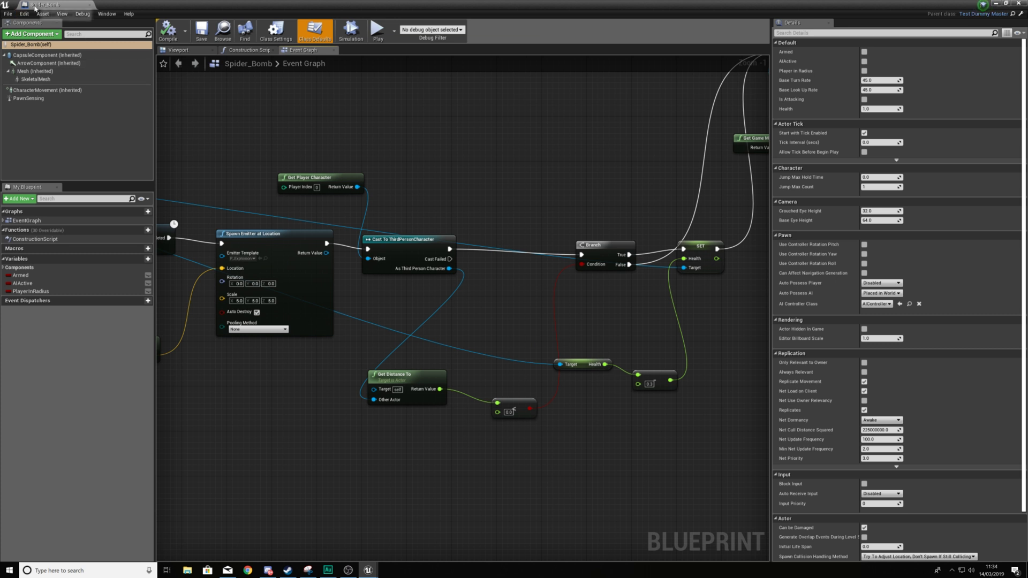
{"action": "scroll", "coordinate": [343, 313], "scroll_direction": "down", "scroll_amount": 5}
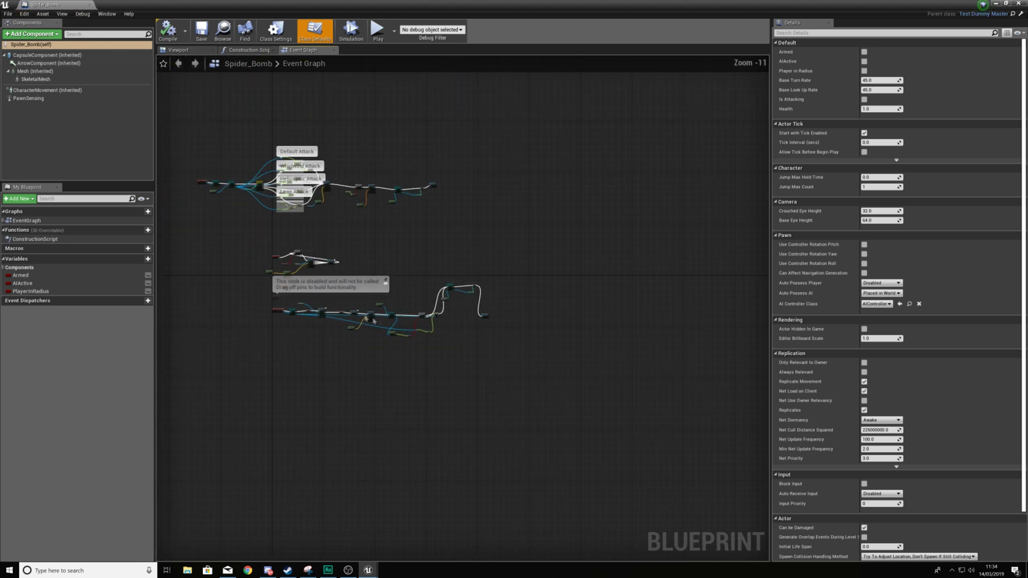
{"action": "scroll", "coordinate": [472, 330], "scroll_direction": "up", "scroll_amount": 3}
{"action": "right_click_drag", "start_coordinate": [455, 320], "coordinate": [301, 318]}
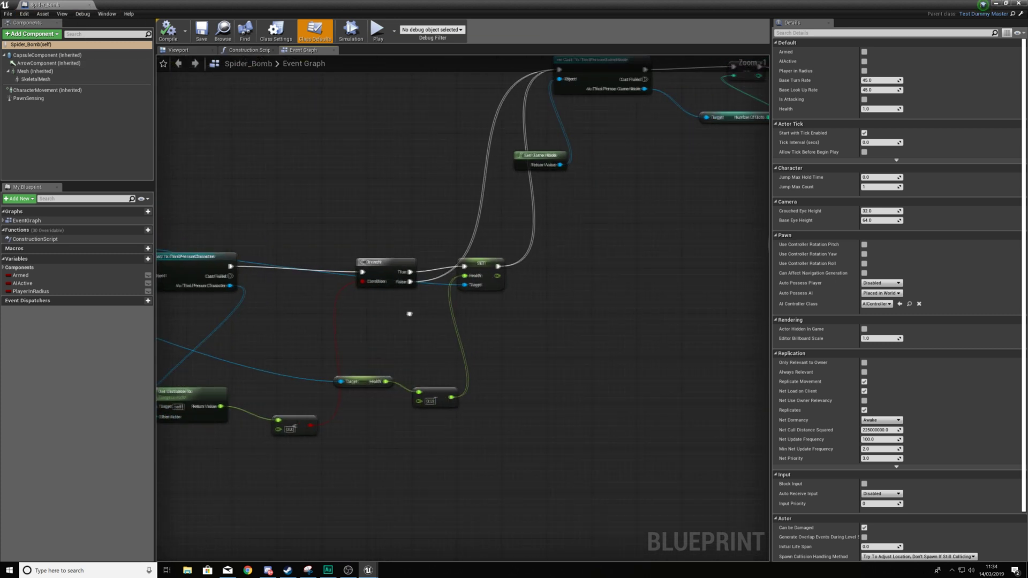
{"action": "right_click_drag", "start_coordinate": [507, 238], "coordinate": [427, 309]}
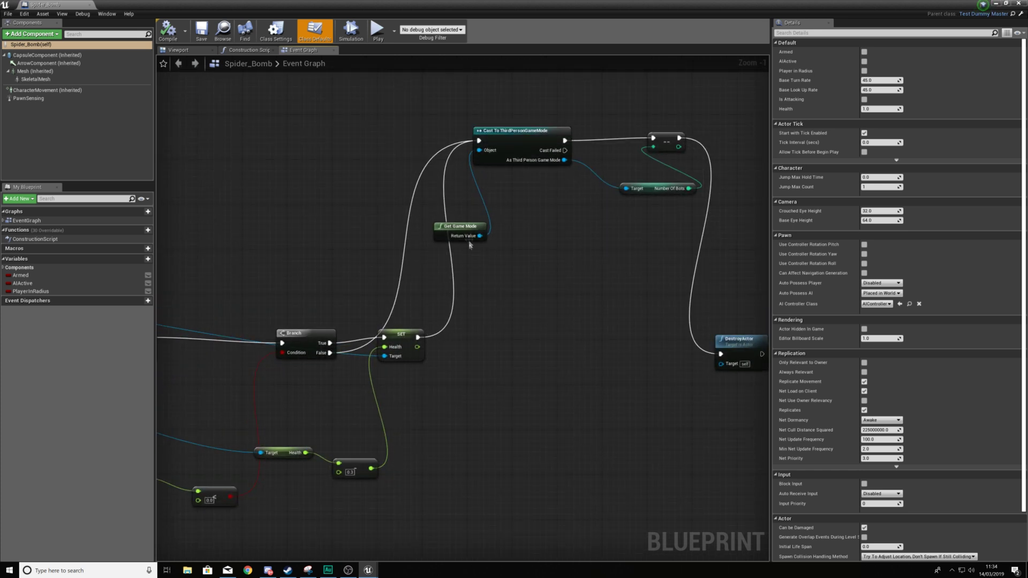
{"action": "scroll", "coordinate": [464, 258], "scroll_direction": "down", "scroll_amount": 1}
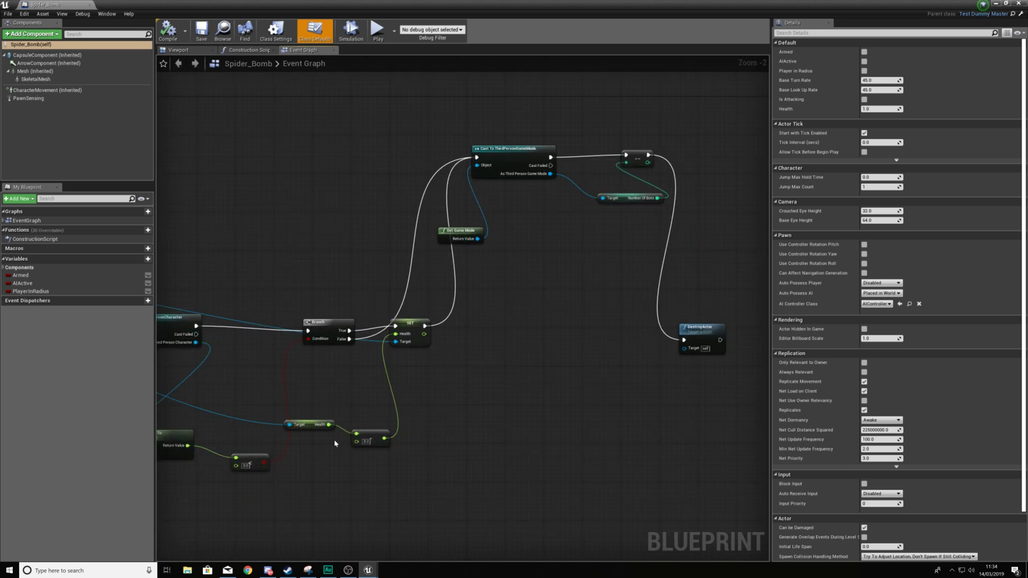
{"action": "scroll", "coordinate": [336, 443], "scroll_direction": "up", "scroll_amount": 2}
{"action": "left_click_drag", "start_coordinate": [407, 495], "coordinate": [406, 496]}
{"action": "left_click", "coordinate": [392, 469]}
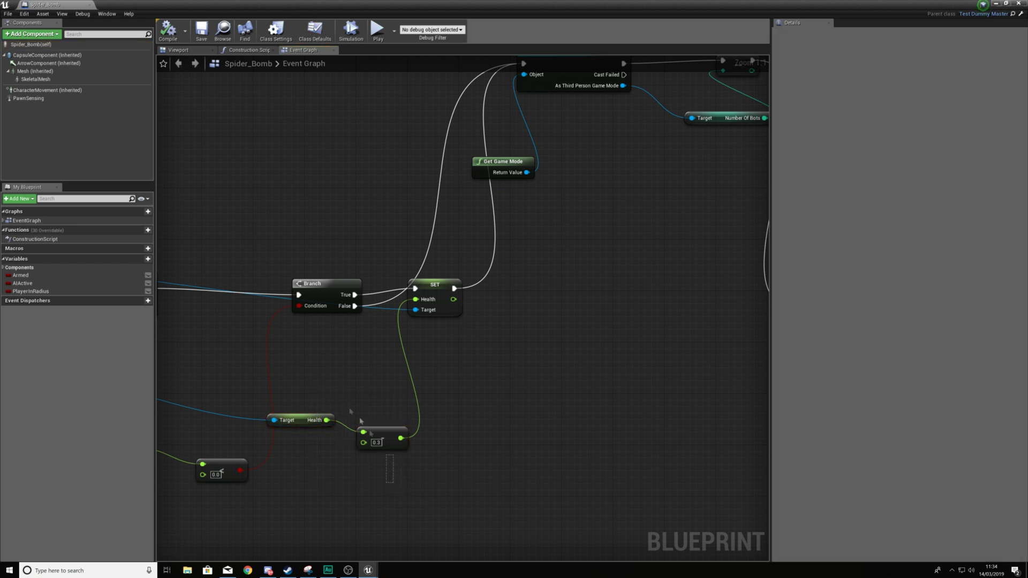
Move the Cast To ThirdPersonGameMode node group farther from the SET Health node to make room between them
{"action": "scroll", "coordinate": [423, 344], "scroll_direction": "down", "scroll_amount": 3}
{"action": "left_click_drag", "start_coordinate": [330, 109], "coordinate": [593, 191]}
{"action": "left_click", "coordinate": [355, 289]}
{"action": "scroll", "coordinate": [352, 290], "scroll_direction": "up", "scroll_amount": 2}
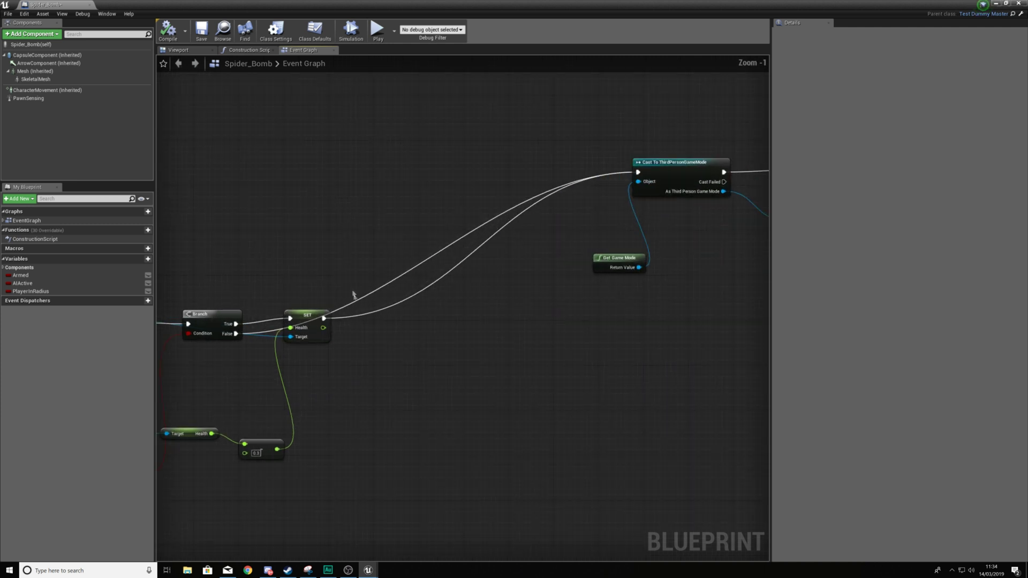
{"action": "scroll", "coordinate": [353, 290], "scroll_direction": "up", "scroll_amount": 1}
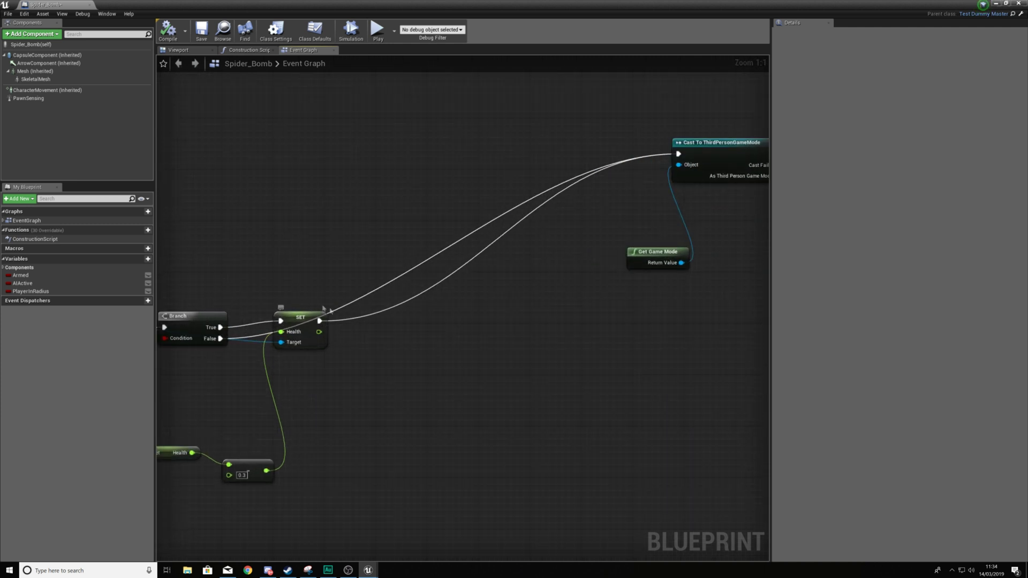
{"action": "right_click_drag", "start_coordinate": [621, 180], "coordinate": [465, 170]}
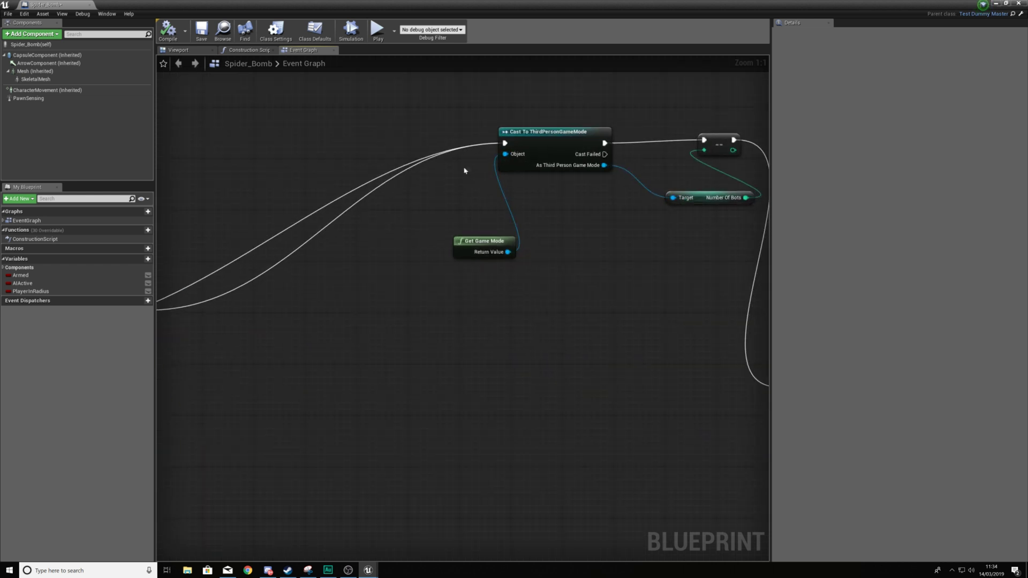
Insert a Branch node between the SET Health node and Cast To ThirdPersonGameMode
{"action": "right_click_drag", "start_coordinate": [306, 283], "coordinate": [554, 266]}
{"action": "left_click_drag", "start_coordinate": [389, 294], "coordinate": [447, 294]}
{"action": "type", "text": "branch"}
{"action": "key", "text": "Return"}
{"action": "left_click_drag", "start_coordinate": [476, 283], "coordinate": [488, 289]}
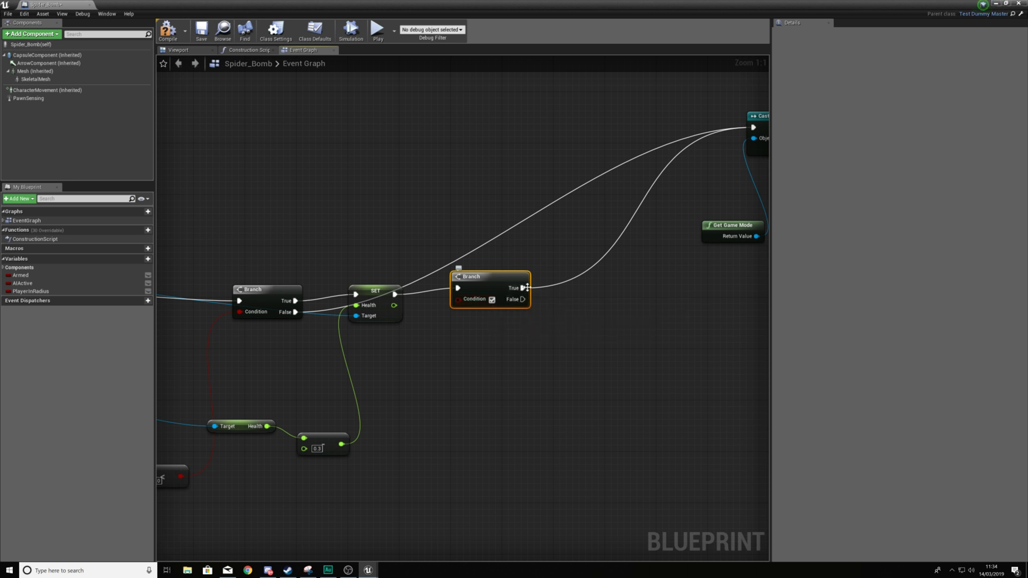
Feed the new Branch's Condition from a float <= float comparison node placed below it
{"action": "left_click_drag", "start_coordinate": [465, 306], "coordinate": [424, 379]}
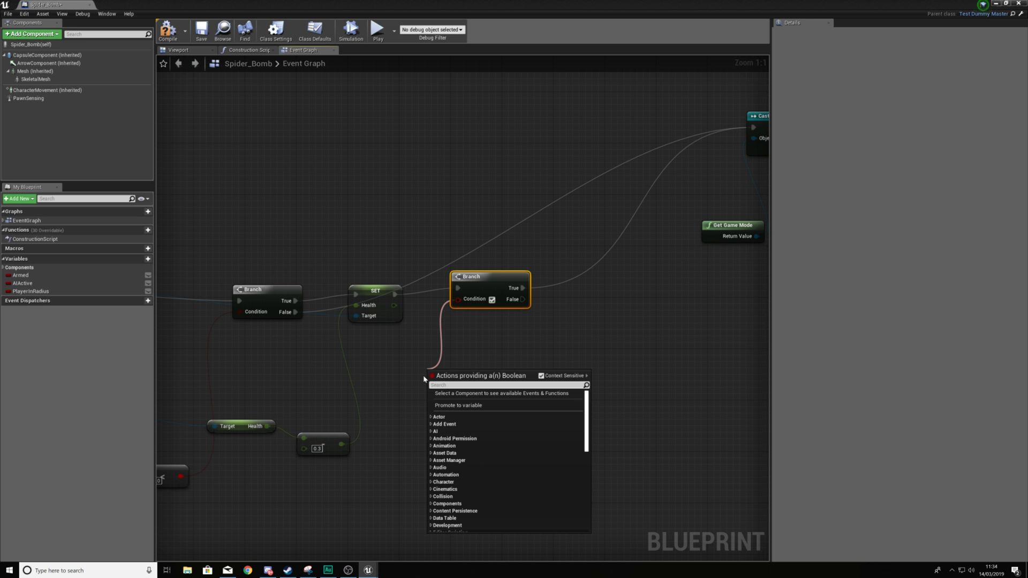
{"action": "type", "text": "float"}
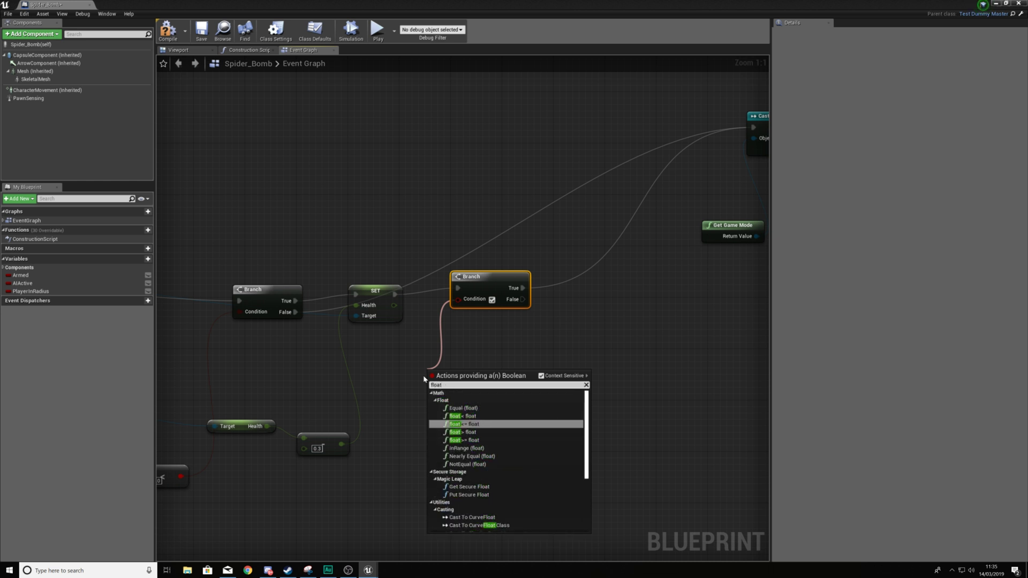
{"action": "key", "text": "Return"}
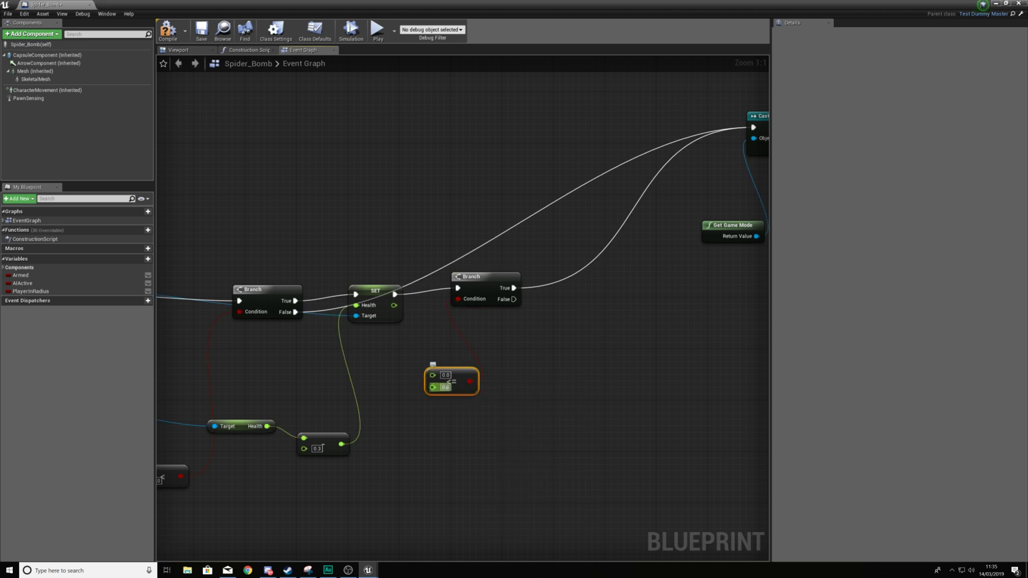
Get Health from the As Third Person Character output and connect it to the first input of the <= comparison
{"action": "scroll", "coordinate": [407, 412], "scroll_direction": "down", "scroll_amount": 5}
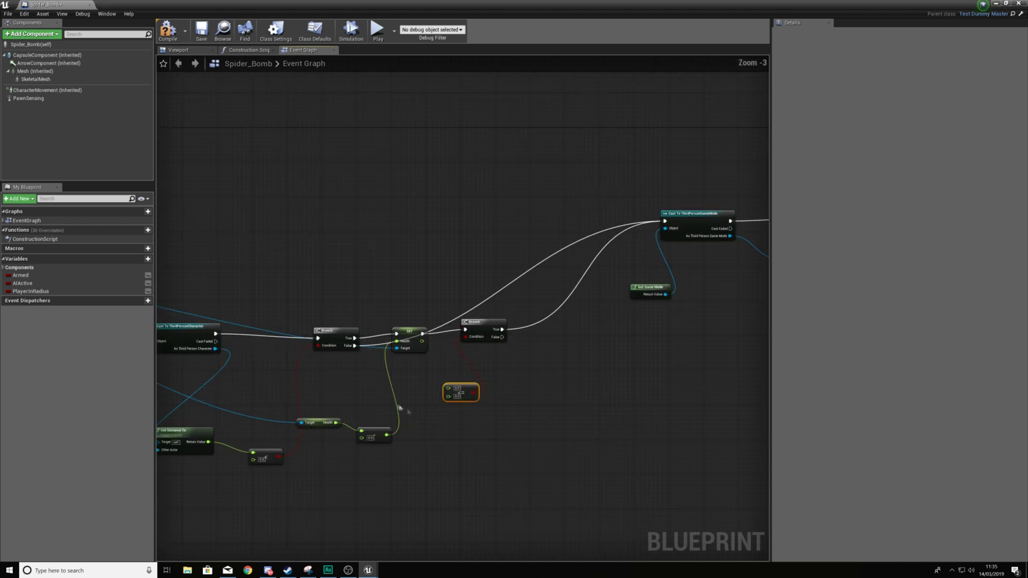
{"action": "scroll", "coordinate": [403, 412], "scroll_direction": "up", "scroll_amount": 4}
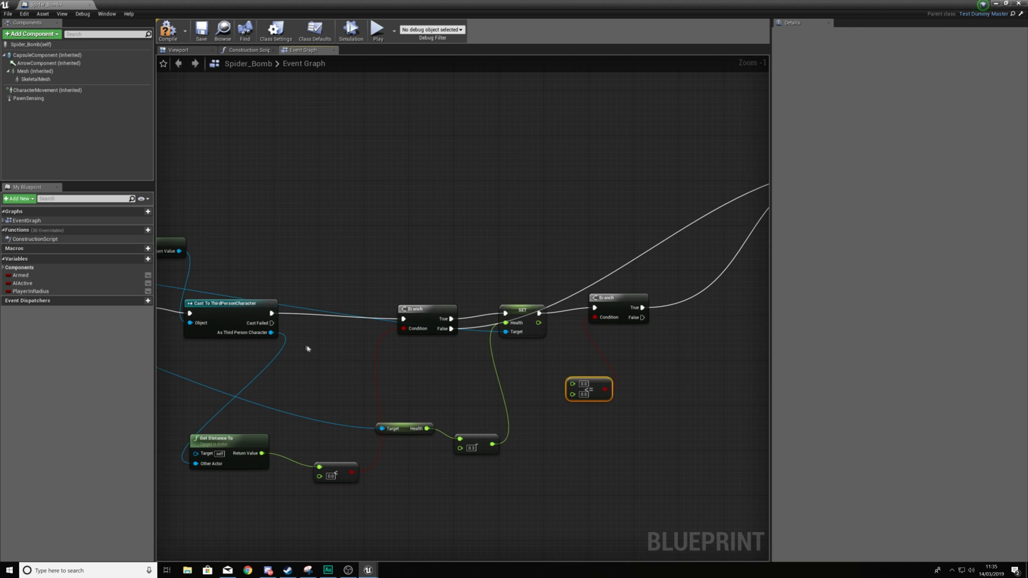
{"action": "left_click_drag", "start_coordinate": [271, 333], "coordinate": [234, 357]}
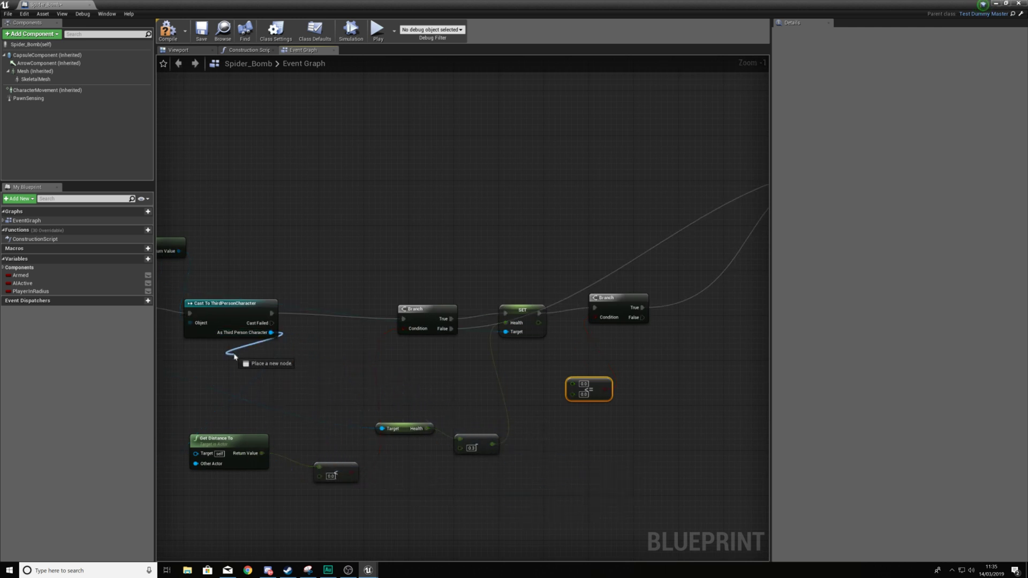
{"action": "mouse_move", "coordinate": [300, 360]}
{"action": "left_mouse_down"}
{"action": "mouse_move", "coordinate": [500, 521]}
{"action": "mouse_move", "coordinate": [491, 514]}
{"action": "left_mouse_up"}
{"action": "type", "text": "get health"}
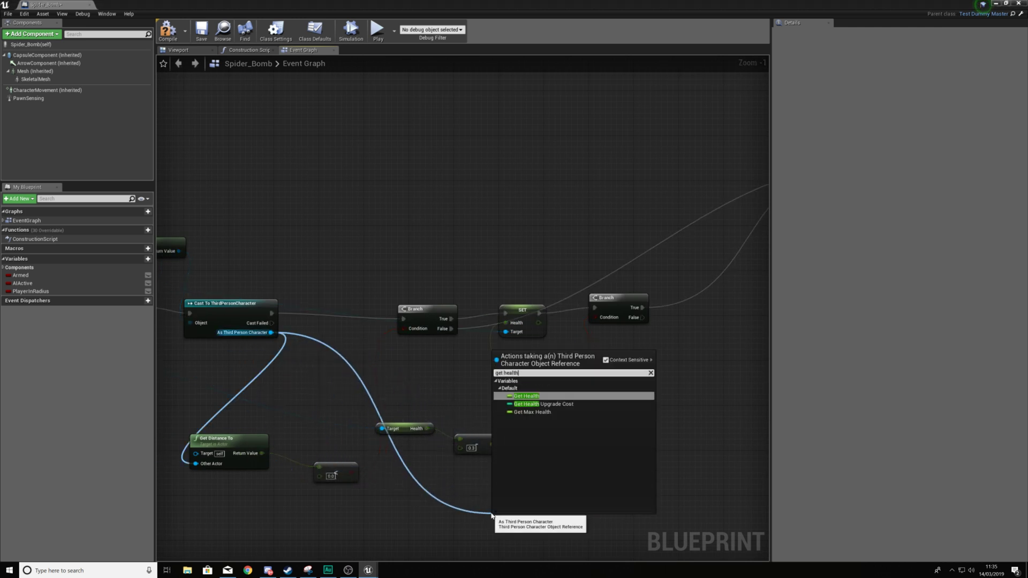
{"action": "key", "text": "Return"}
{"action": "mouse_move", "coordinate": [545, 519]}
{"action": "left_mouse_down"}
{"action": "mouse_move", "coordinate": [584, 403]}
{"action": "mouse_move", "coordinate": [573, 384]}
{"action": "left_mouse_up"}
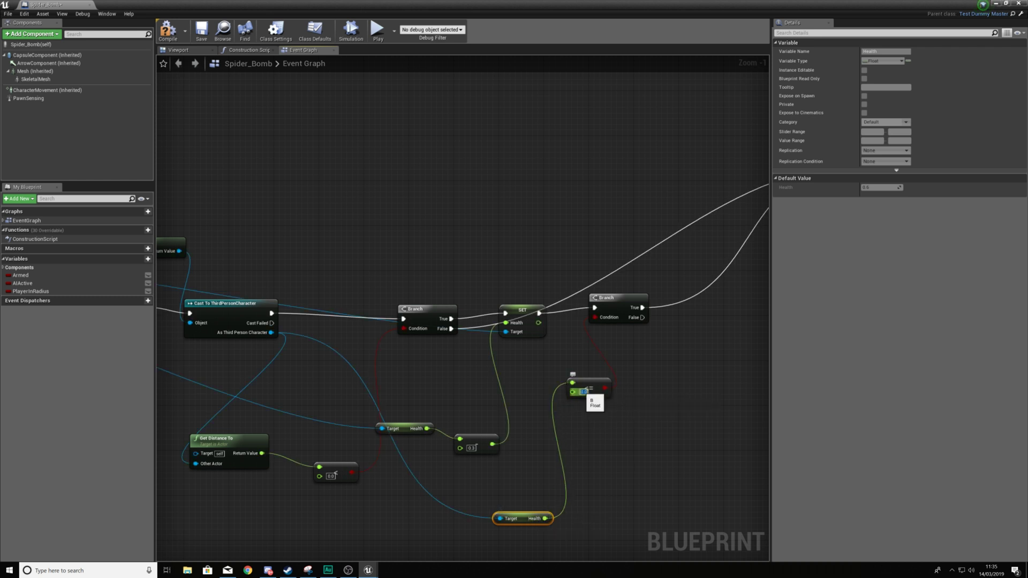
{"action": "left_click", "coordinate": [589, 401]}
{"action": "scroll", "coordinate": [638, 389], "scroll_direction": "up", "scroll_amount": 1}
Call the Death function on As Third Person Character and run it from the new Branch's True output
{"action": "right_click_drag", "start_coordinate": [670, 352], "coordinate": [375, 379]}
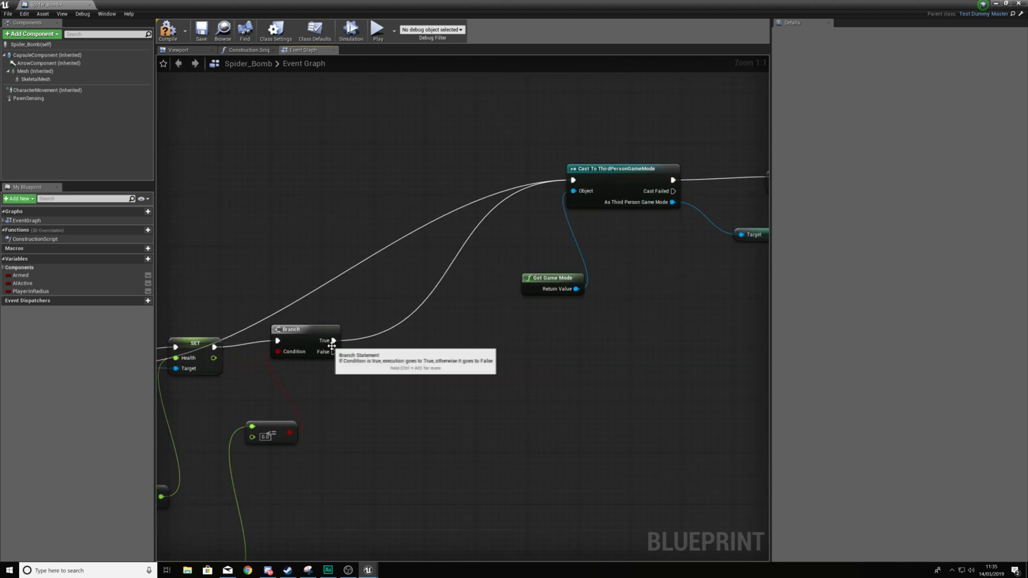
{"action": "scroll", "coordinate": [367, 419], "scroll_direction": "down", "scroll_amount": 3}
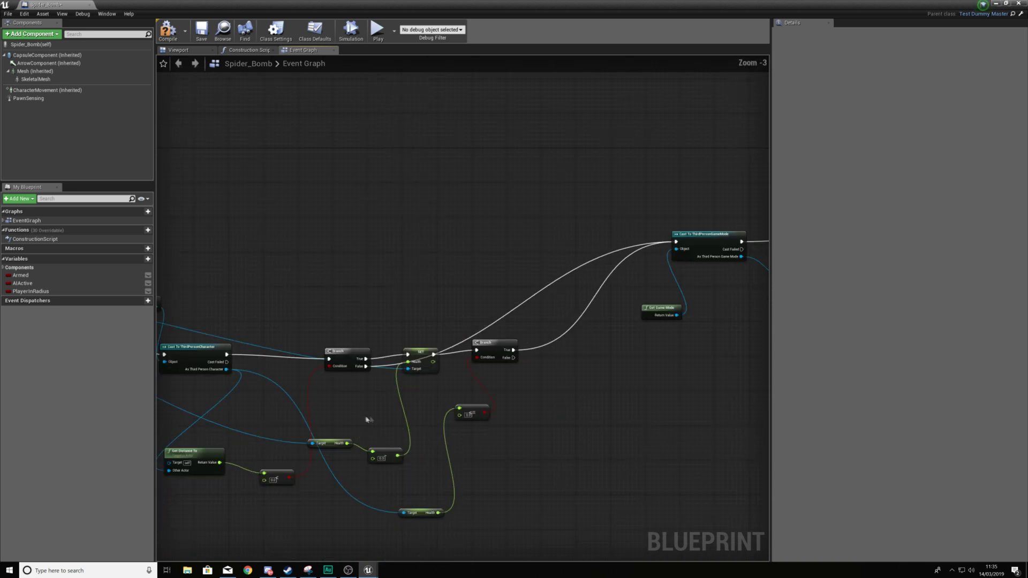
{"action": "left_click_drag", "start_coordinate": [226, 369], "coordinate": [541, 430]}
{"action": "type", "text": "get death"}
{"action": "type", "text": "death"}
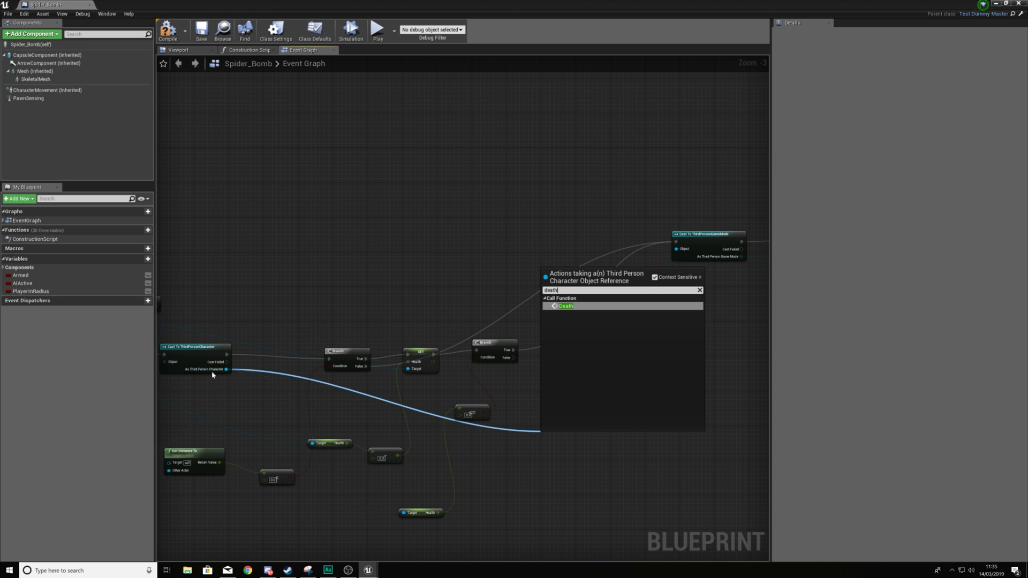
{"action": "left_click", "coordinate": [562, 307]}
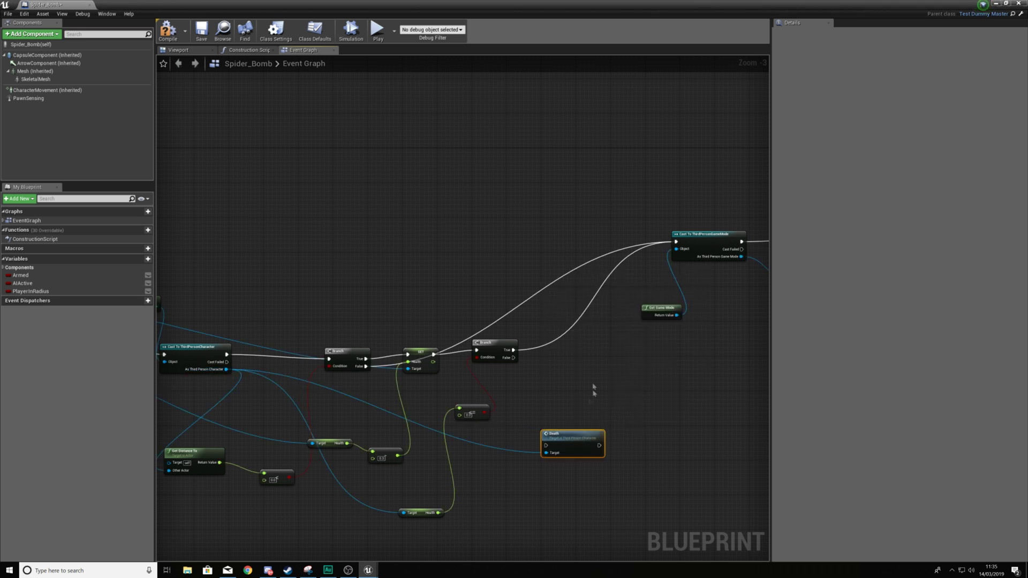
{"action": "left_click_drag", "start_coordinate": [569, 436], "coordinate": [572, 333]}
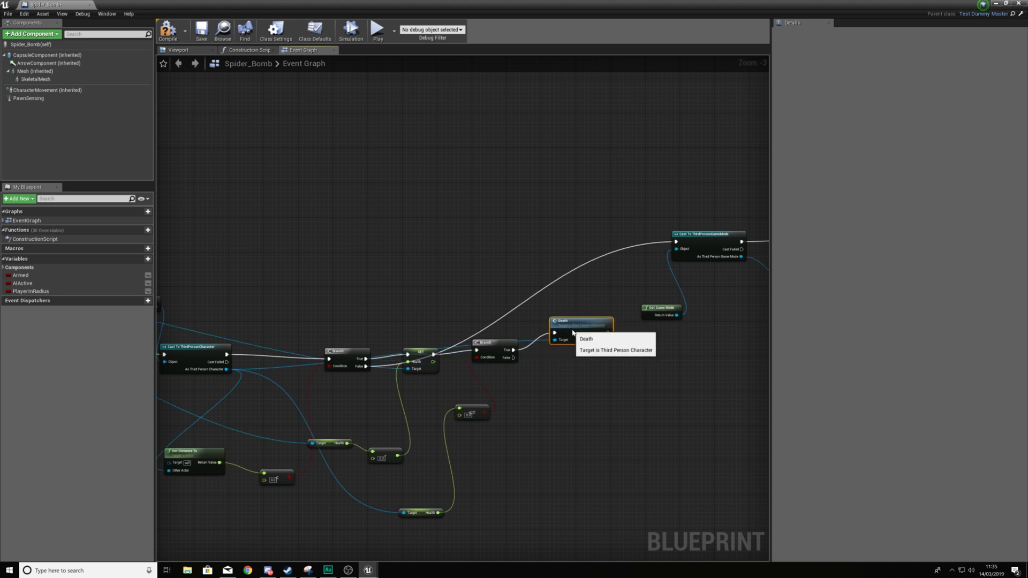
Connect Death's output and the new Branch's False output to Cast To ThirdPersonGameMode, place Death lower, and compile the blueprint
{"action": "right_click_drag", "start_coordinate": [643, 348], "coordinate": [451, 314]}
{"action": "left_click_drag", "start_coordinate": [438, 313], "coordinate": [506, 225]}
{"action": "left_click_drag", "start_coordinate": [340, 339], "coordinate": [506, 224]}
{"action": "left_click_drag", "start_coordinate": [405, 321], "coordinate": [423, 398]}
{"action": "left_click", "coordinate": [568, 350]}
{"action": "right_click_drag", "start_coordinate": [568, 350], "coordinate": [462, 337]}
{"action": "left_click", "coordinate": [167, 31]}
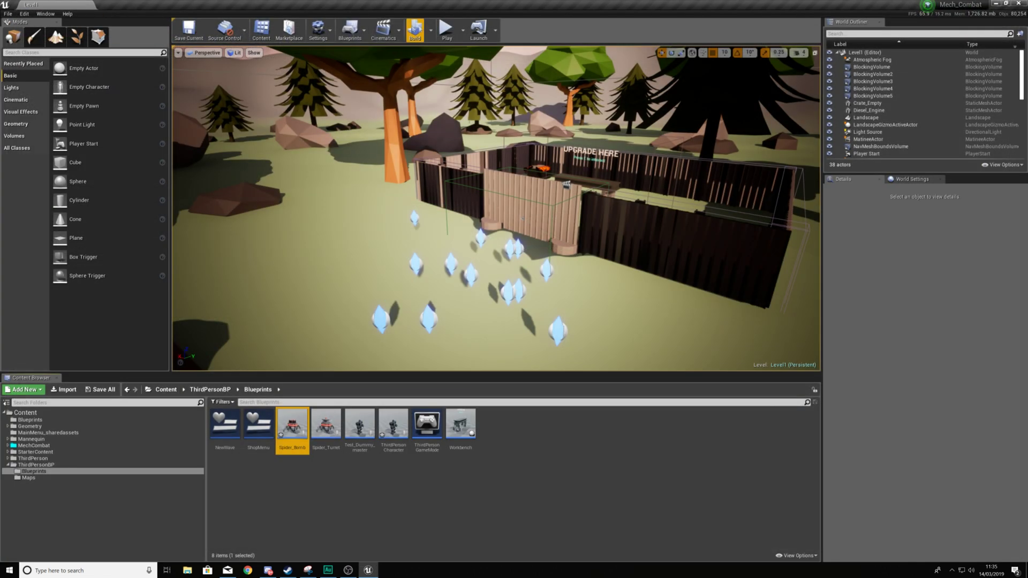
Play-test the level, moving the mech among the spider bombs so their explosions damage it, and stop the session
{"action": "left_click", "coordinate": [447, 28]}
{"action": "left_click", "coordinate": [550, 178]}
{"action": "key", "text": "w"}
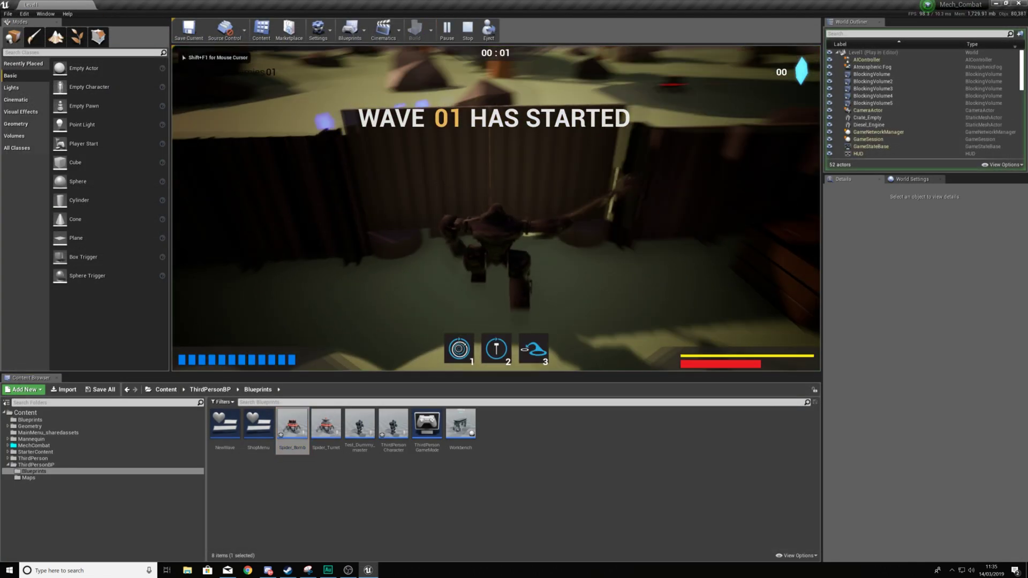
{"action": "key", "text": "w"}
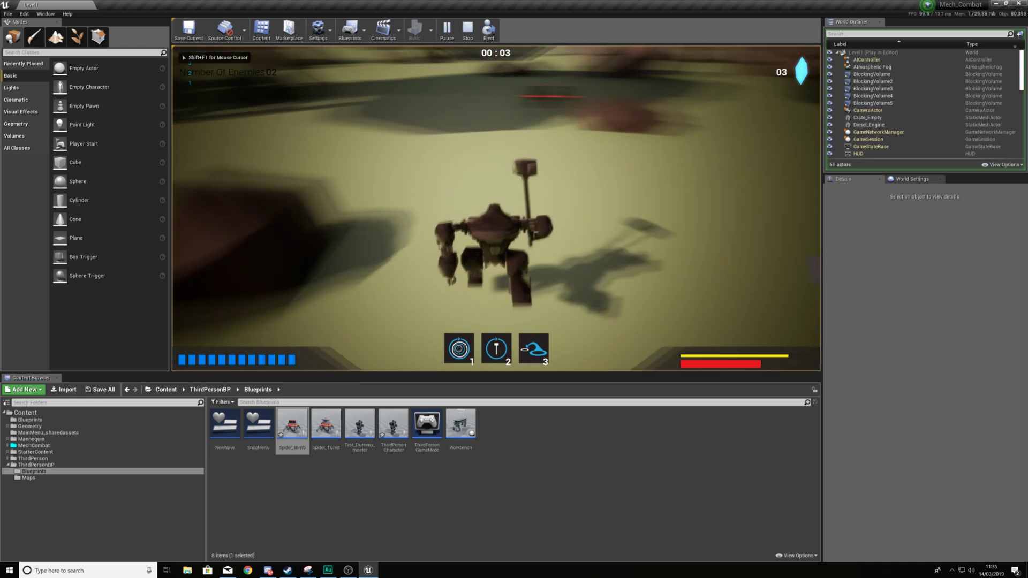
{"action": "key", "text": "s"}
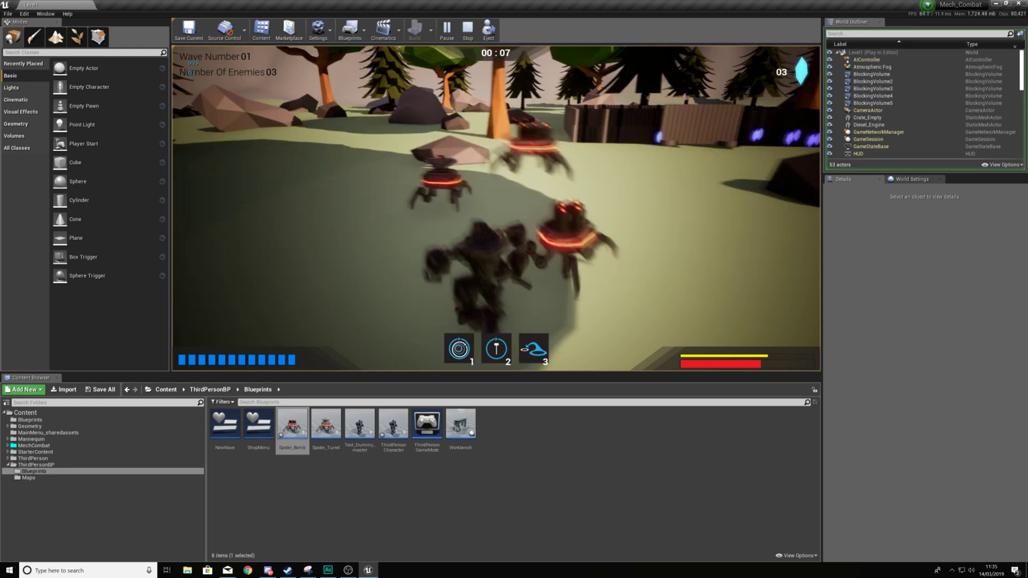
{"action": "key", "text": "w"}
{"action": "key", "text": "w"}
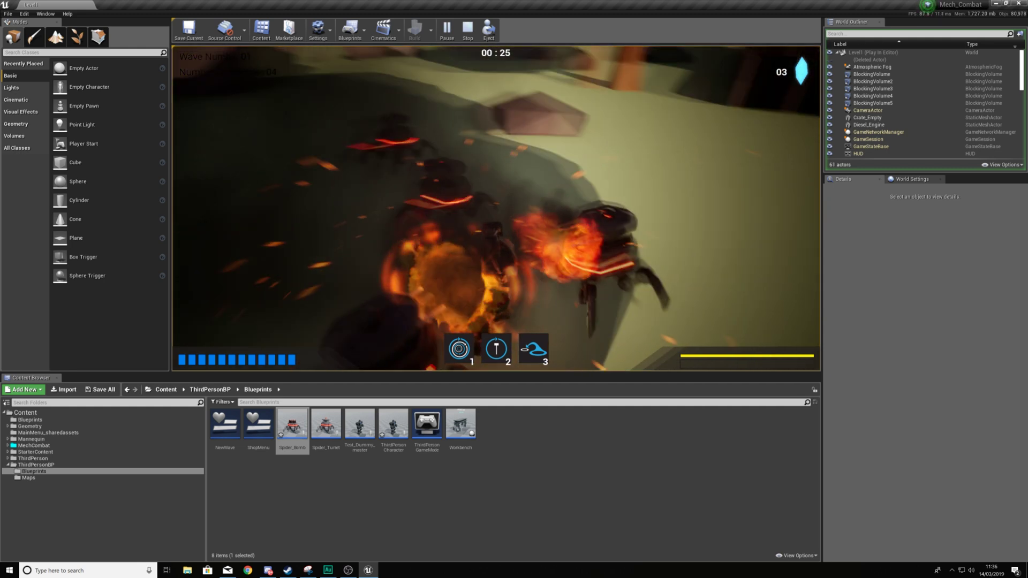
{"action": "key", "text": "Escape"}
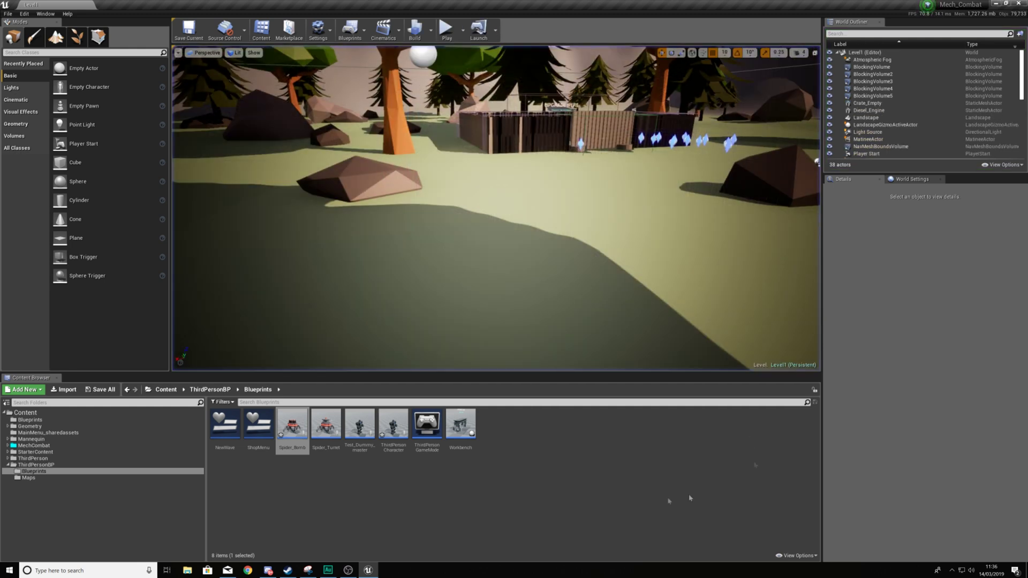
Reopen the Spider_Bomb blueprint and set the threshold of the less-than comparison after Get Distance To to 500
{"action": "double_click", "coordinate": [305, 427]}
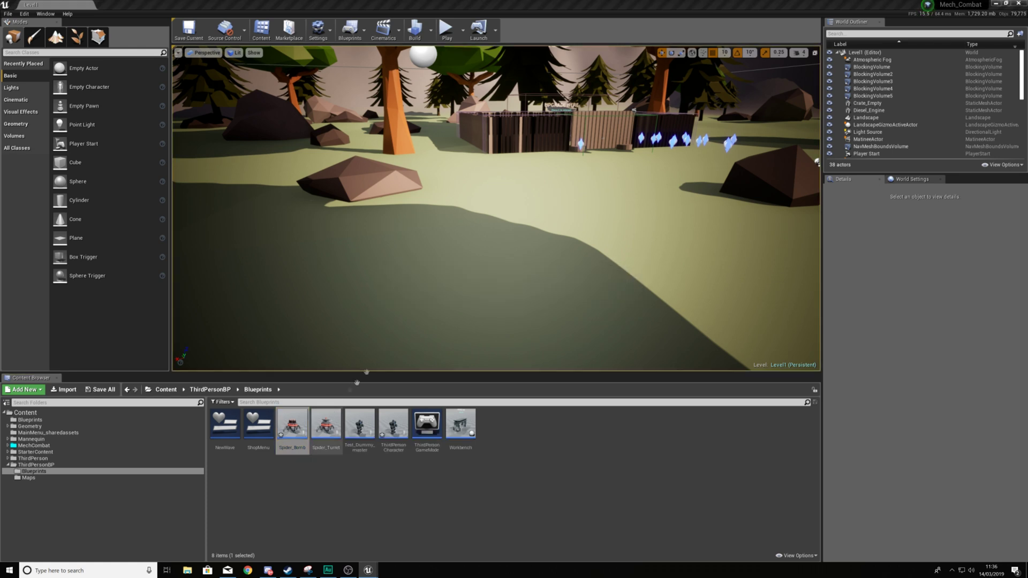
{"action": "scroll", "coordinate": [385, 325], "scroll_direction": "up", "scroll_amount": 5}
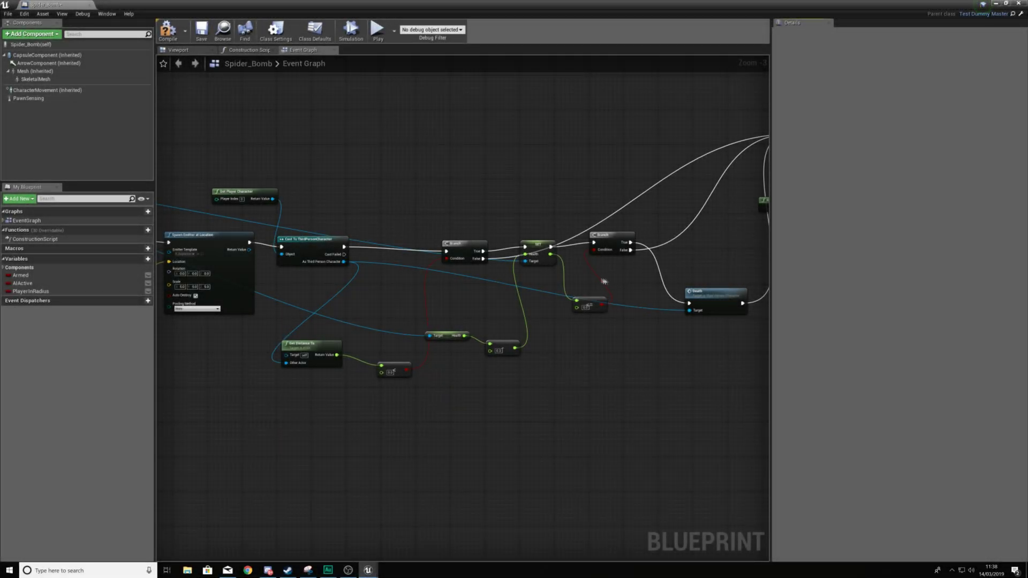
{"action": "scroll", "coordinate": [266, 310], "scroll_direction": "up", "scroll_amount": 3}
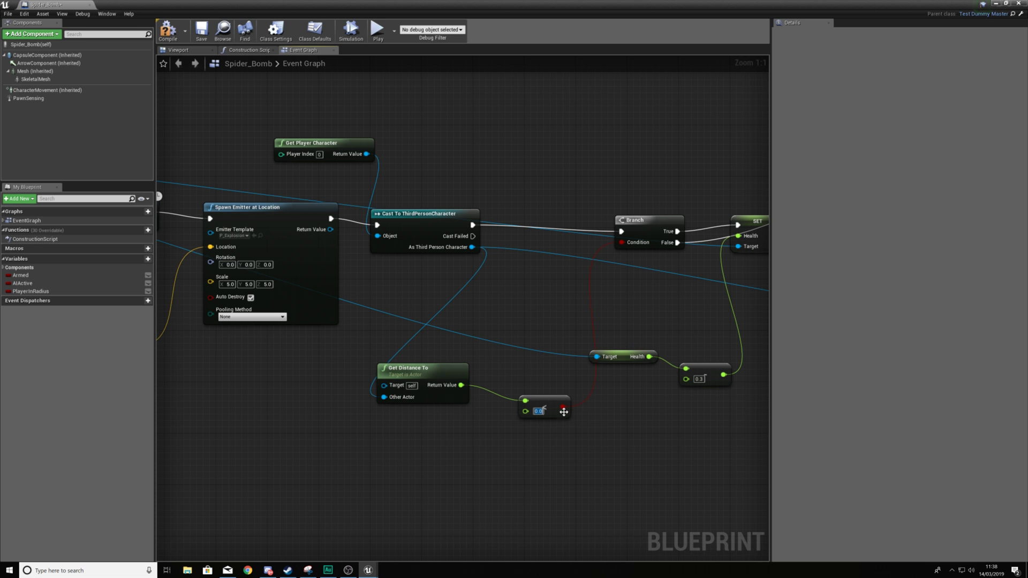
{"action": "type", "text": "50"}
Move the <= comparison node farther from the SET Health node and check its link from the Health output
{"action": "right_click_drag", "start_coordinate": [623, 402], "coordinate": [451, 378]}
{"action": "right_click_drag", "start_coordinate": [567, 367], "coordinate": [455, 370]}
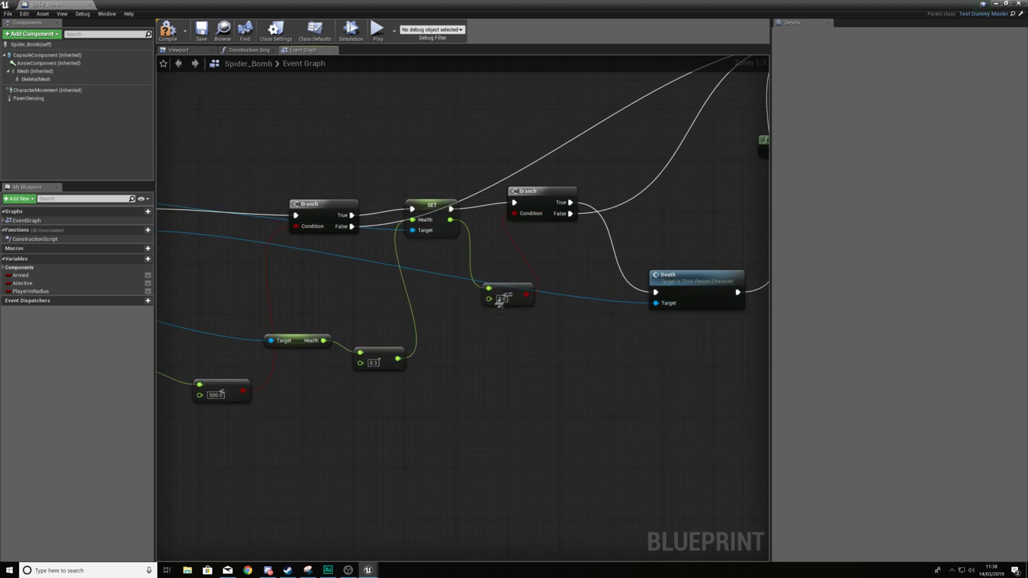
{"action": "left_click_drag", "start_coordinate": [496, 304], "coordinate": [538, 316]}
{"action": "right_click_drag", "start_coordinate": [427, 346], "coordinate": [495, 374]}
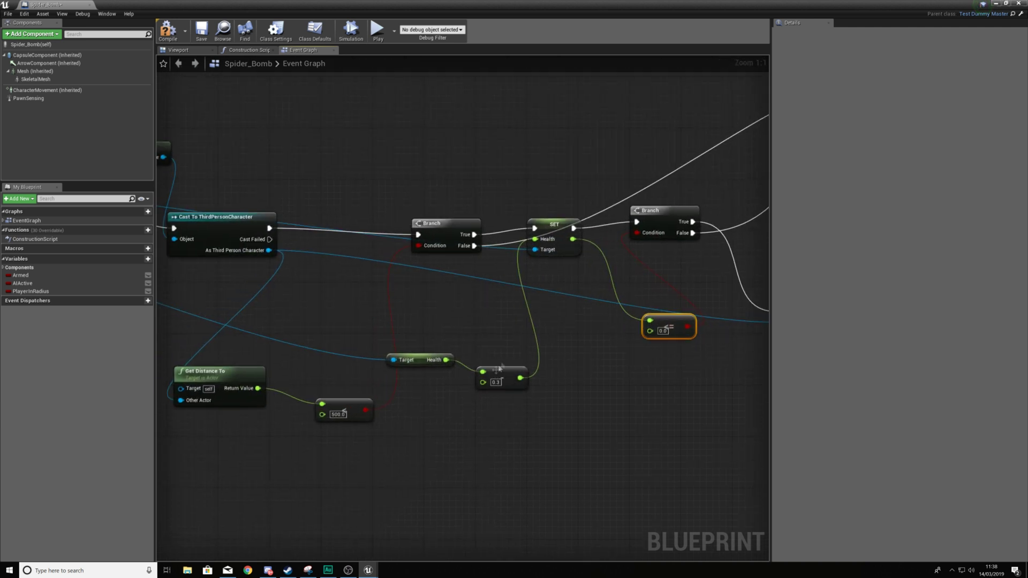
{"action": "right_click_drag", "start_coordinate": [560, 347], "coordinate": [573, 378]}
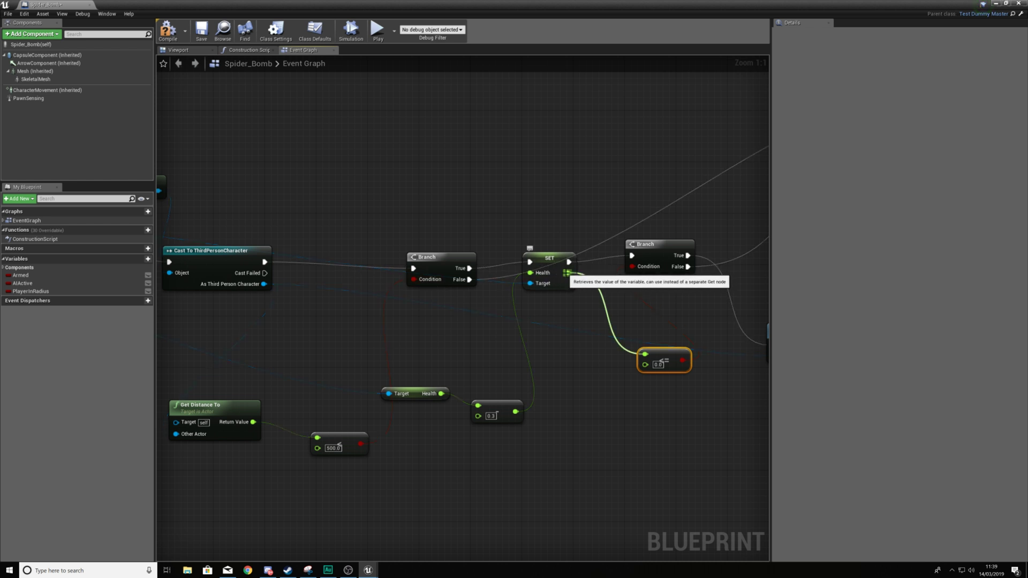
Review the wiring around SET Health and the <= comparison in Spider_Bomb and shift SET Health slightly closer to the first Branch
{"action": "right_click_drag", "start_coordinate": [650, 357], "coordinate": [471, 361]}
{"action": "right_click_drag", "start_coordinate": [326, 333], "coordinate": [457, 355]}
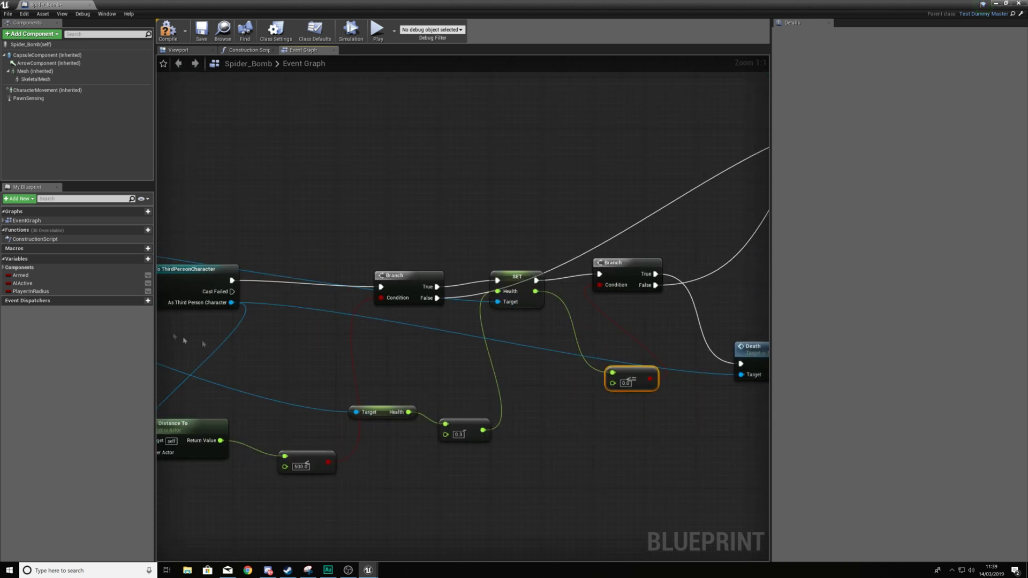
{"action": "left_click_drag", "start_coordinate": [232, 302], "coordinate": [489, 374]}
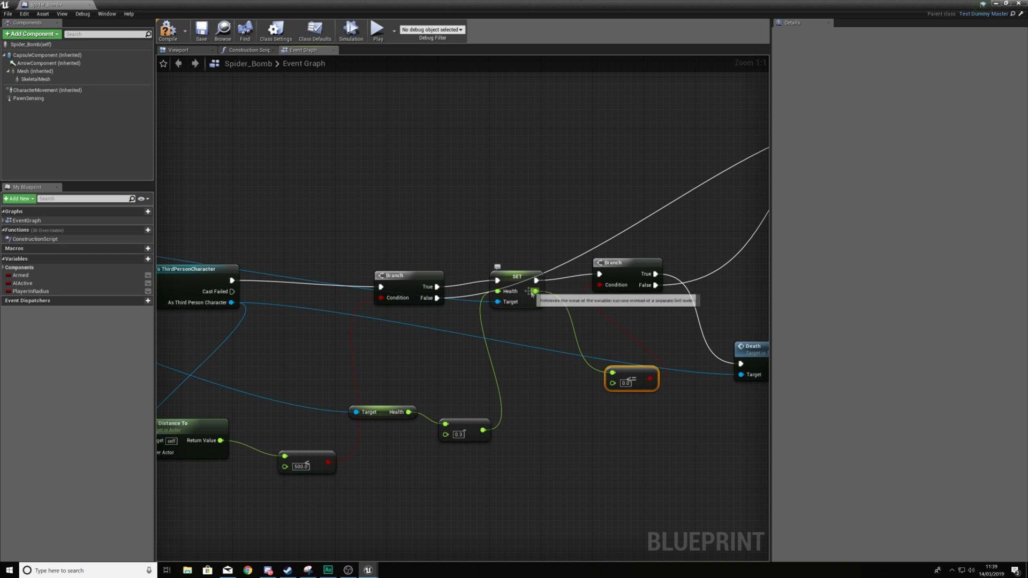
{"action": "left_click_drag", "start_coordinate": [516, 286], "coordinate": [509, 285]}
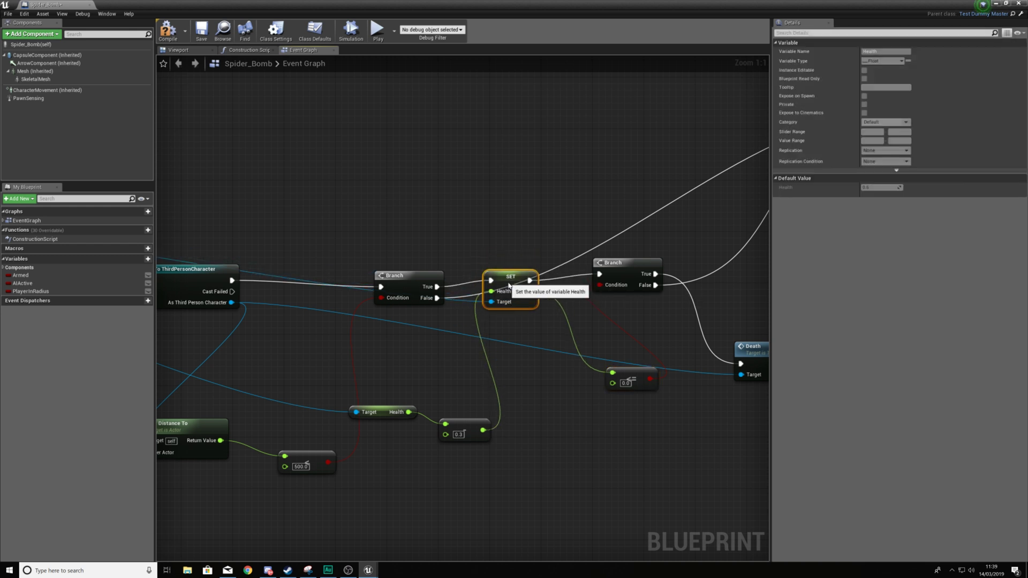
{"action": "left_click", "coordinate": [505, 251]}
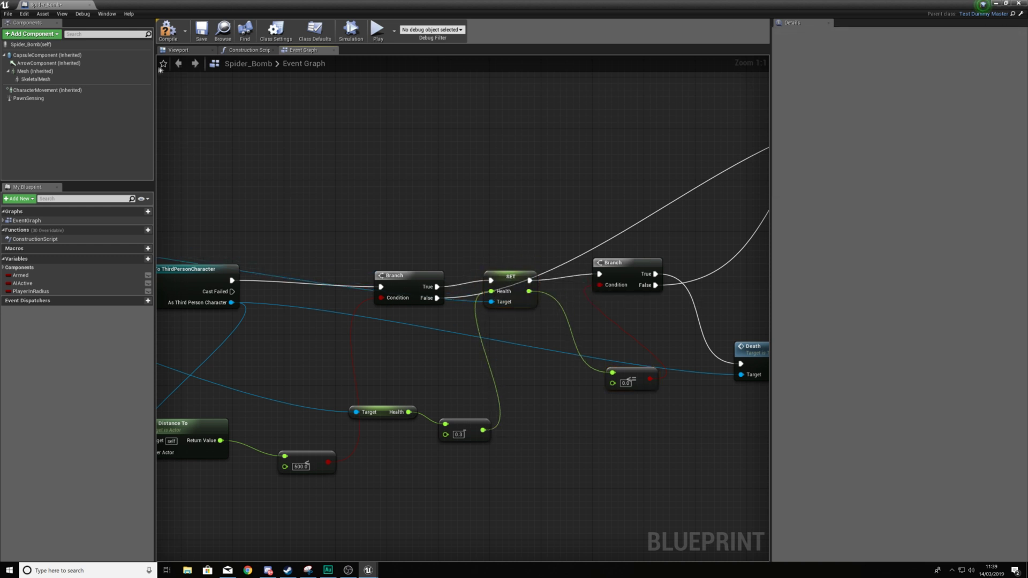
Play-test the level again, running the mech into the spider bombs until its health is depleted, and stop the session
{"action": "left_click", "coordinate": [90, 6]}
{"action": "left_click", "coordinate": [447, 27]}
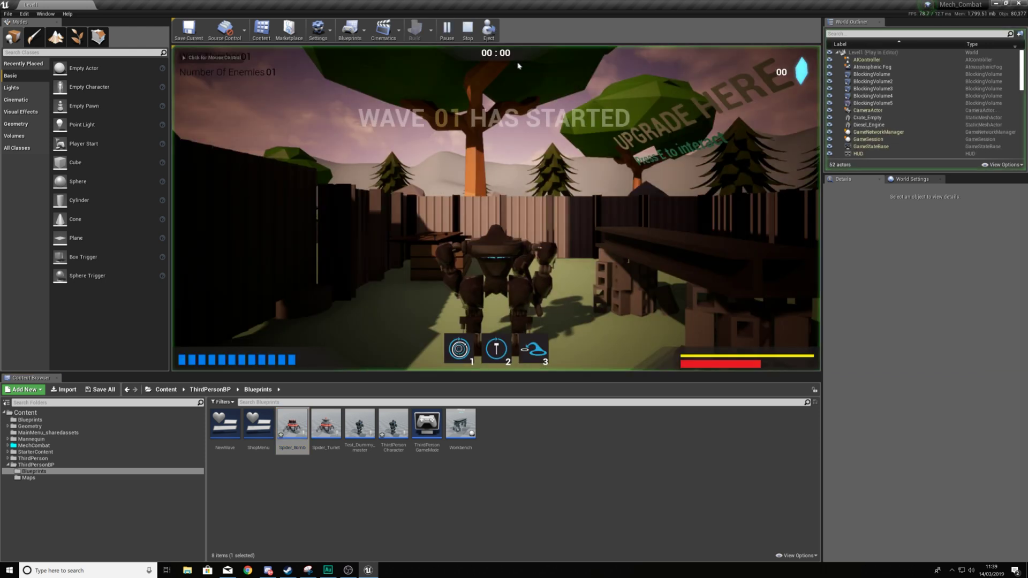
{"action": "key", "text": "w"}
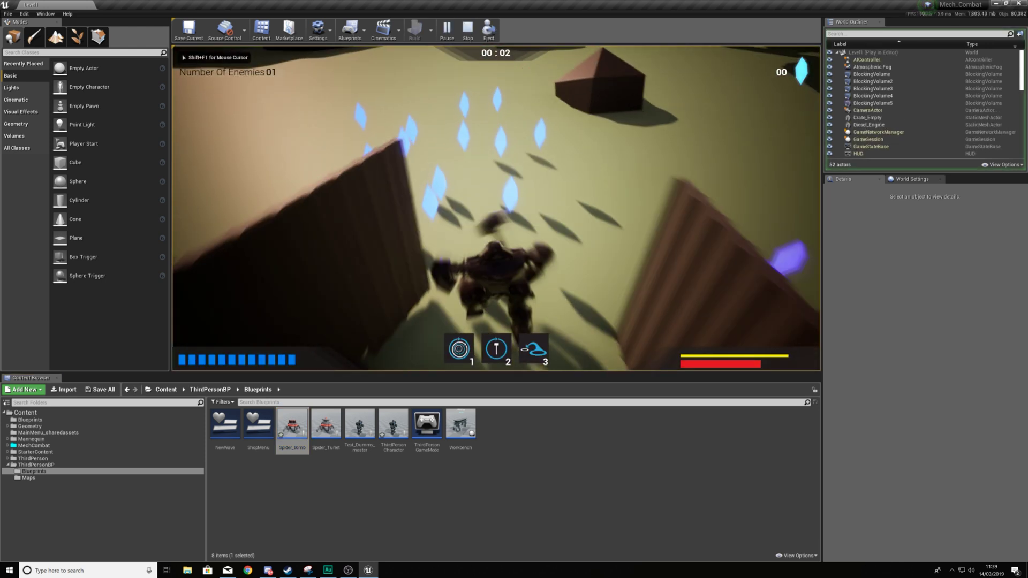
{"action": "key", "text": "w"}
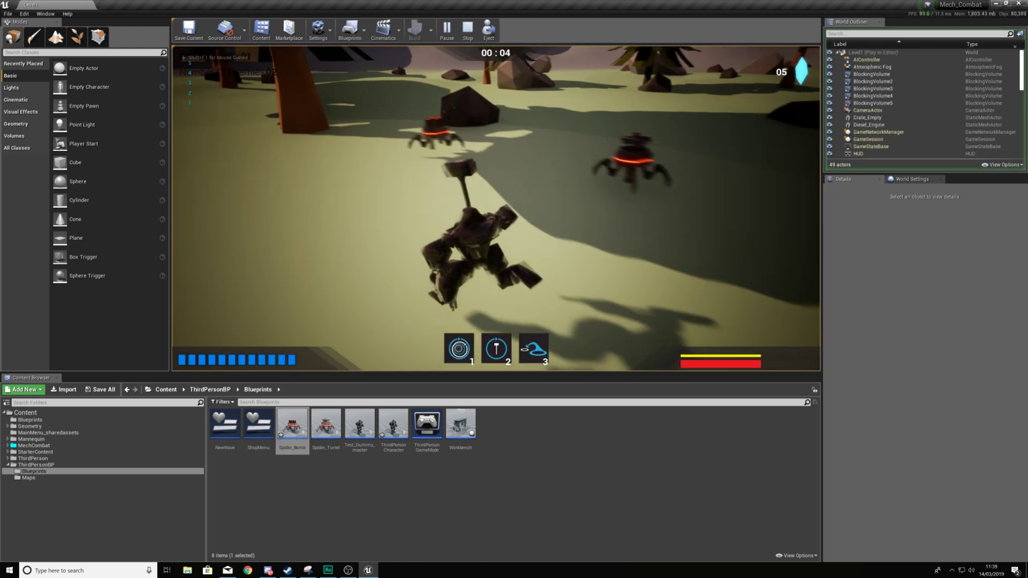
{"action": "key", "text": "w"}
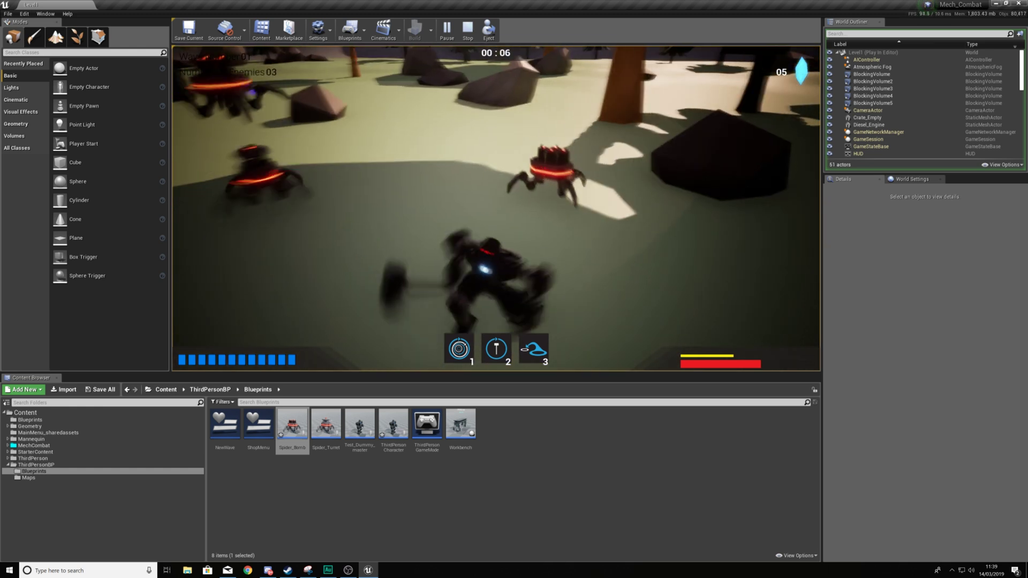
{"action": "key", "text": "w"}
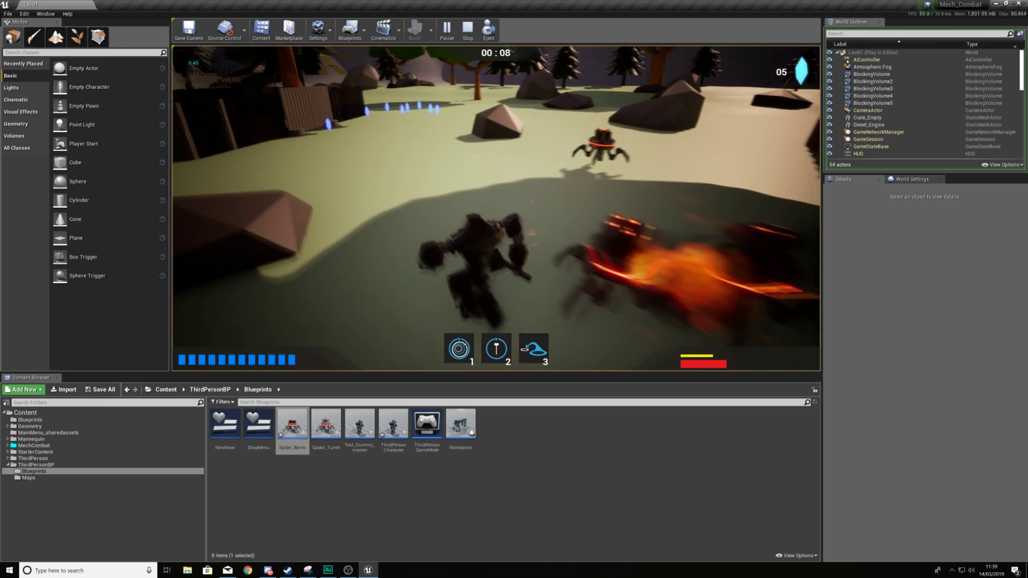
{"action": "key", "text": "w"}
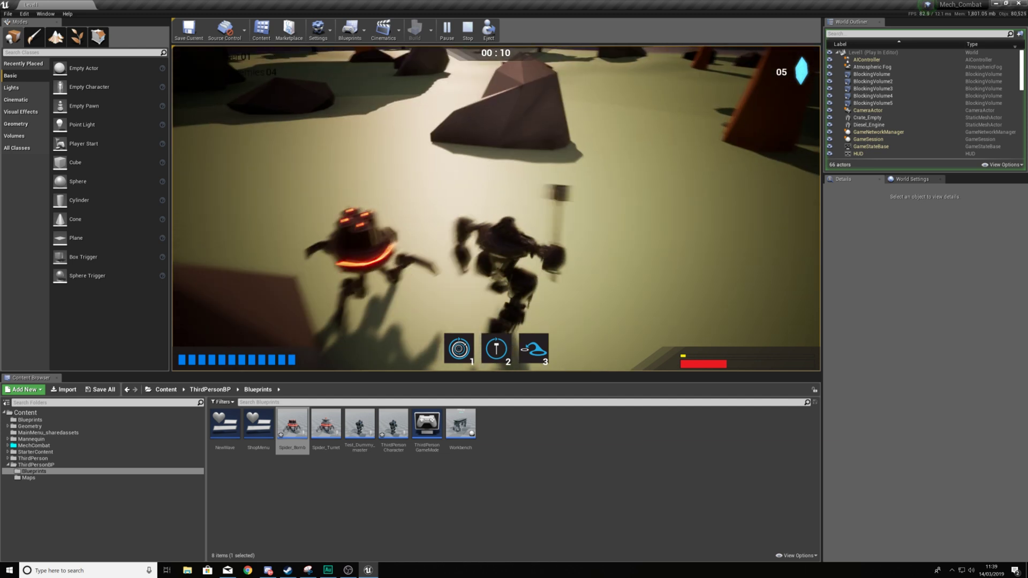
{"action": "key", "text": "w"}
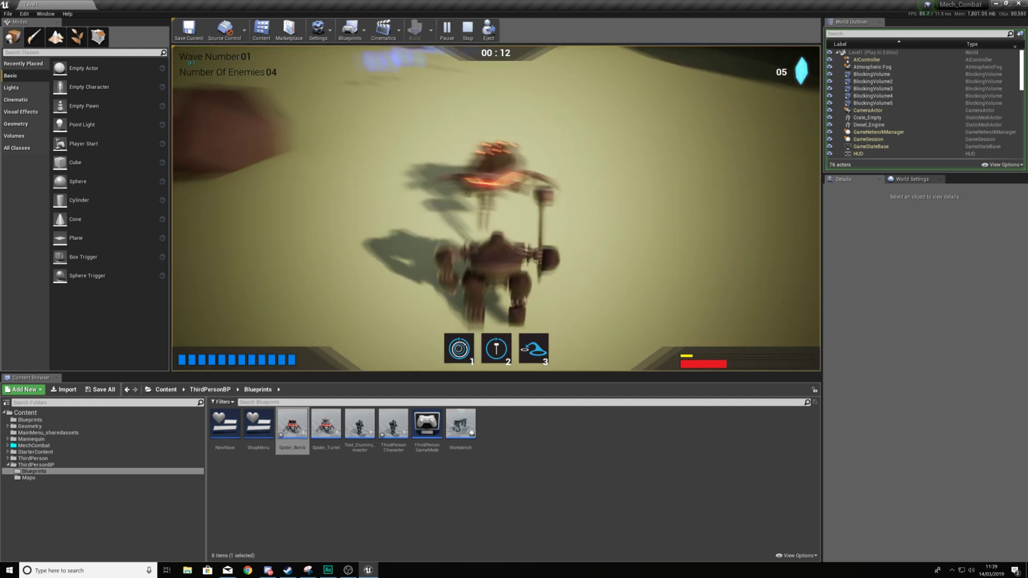
{"action": "key", "text": "w"}
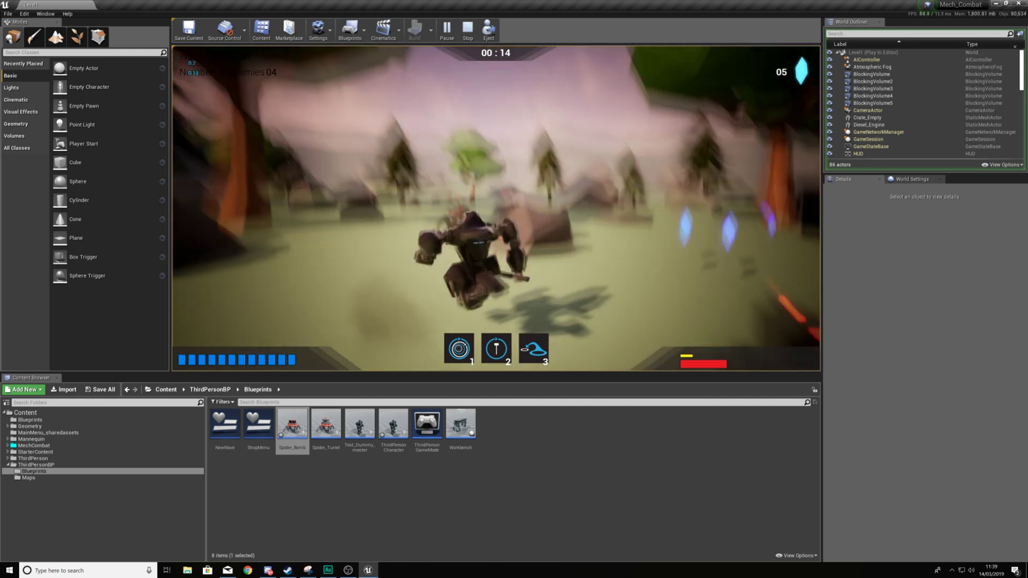
{"action": "key", "text": "w"}
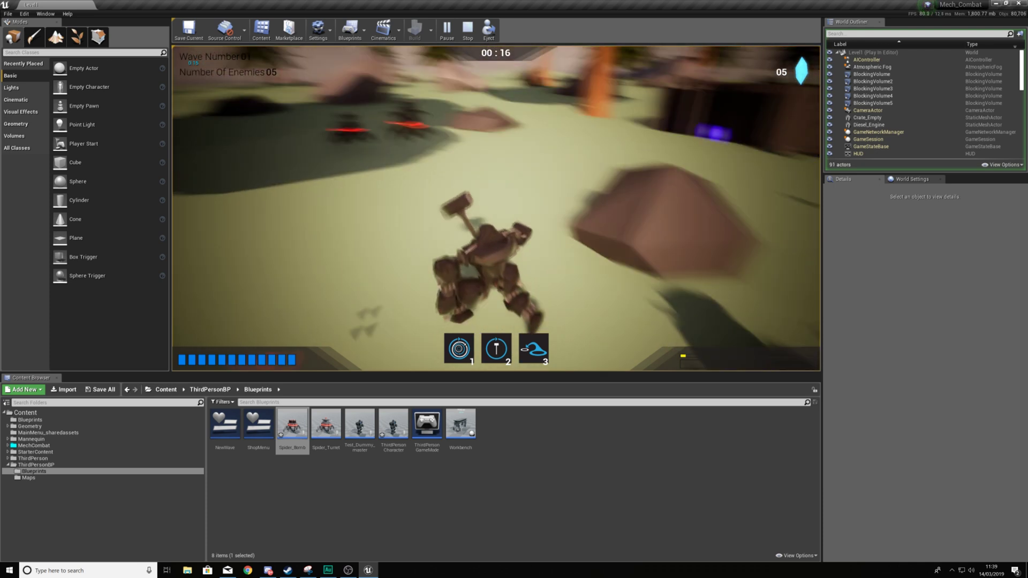
{"action": "key", "text": "w"}
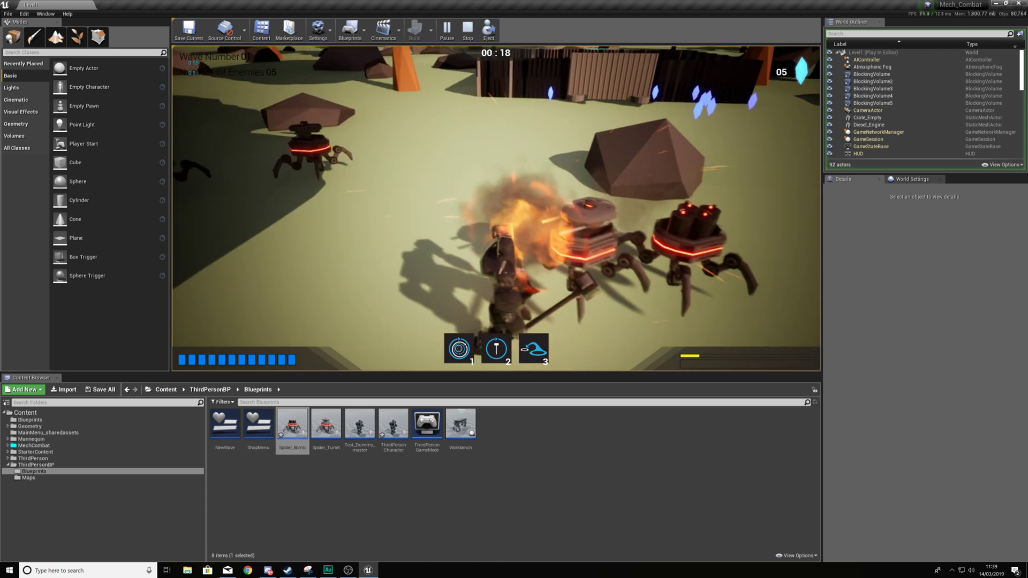
{"action": "key", "text": "w"}
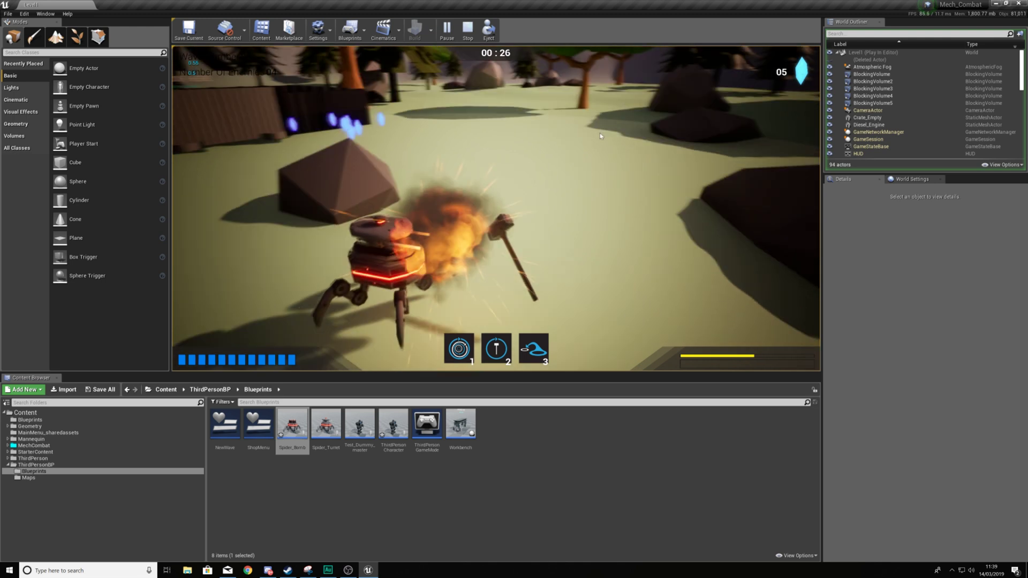
{"action": "key", "text": "Escape"}
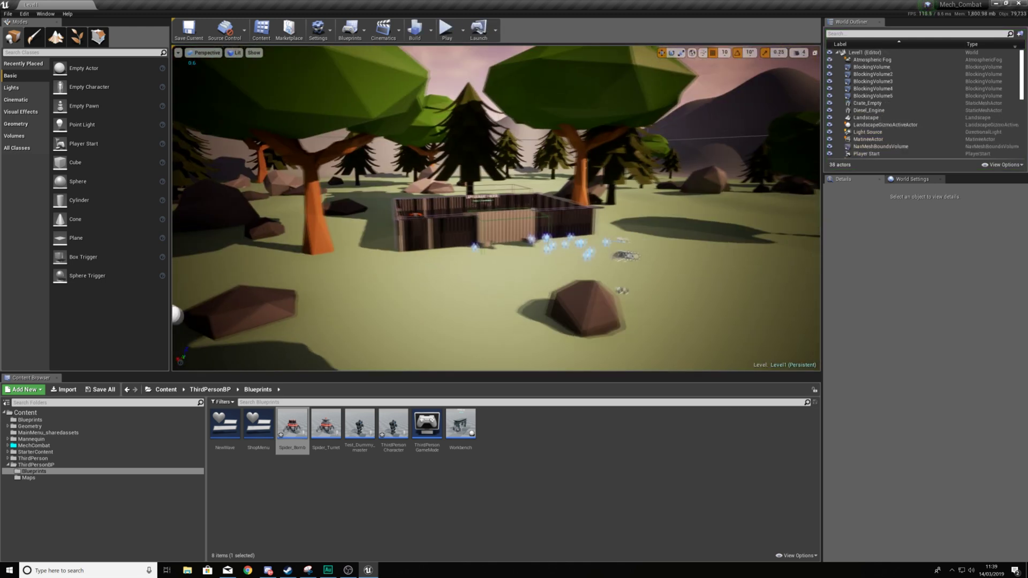
Open the ThirdPersonCharacter blueprint at its Death function from the ThirdPersonBP Blueprints folder
{"action": "key", "text": "w"}
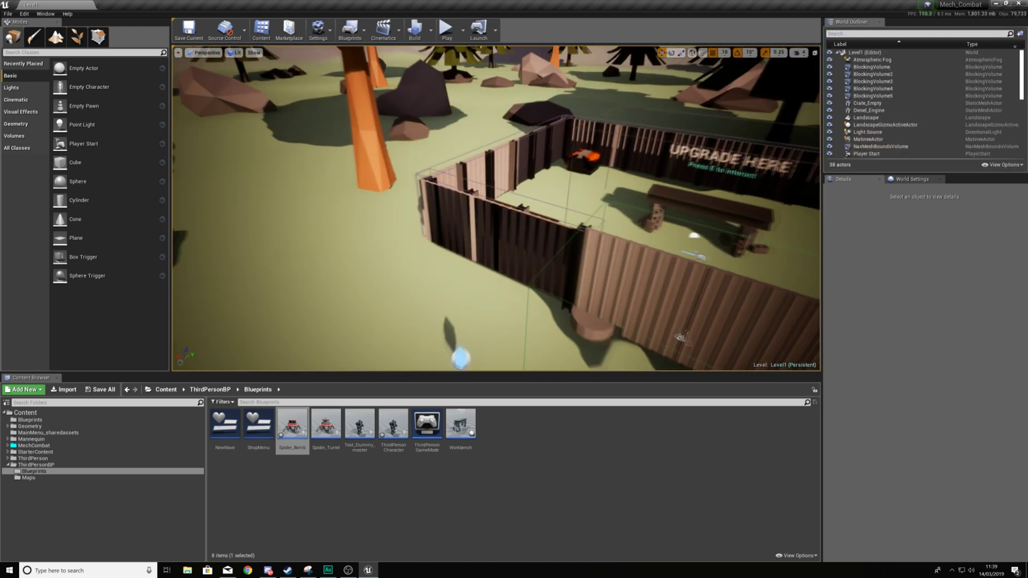
{"action": "key", "text": "s"}
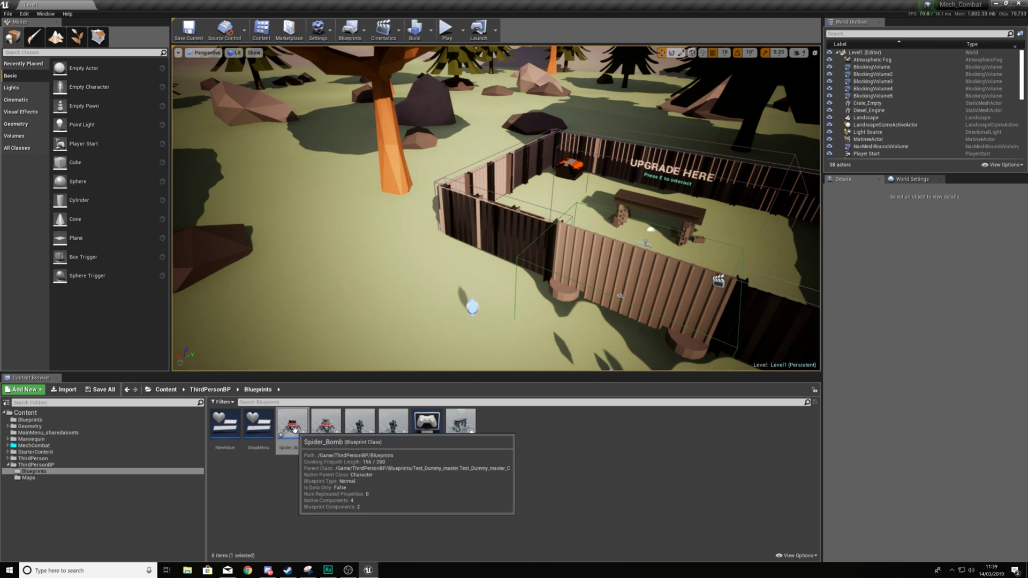
{"action": "double_click", "coordinate": [354, 443]}
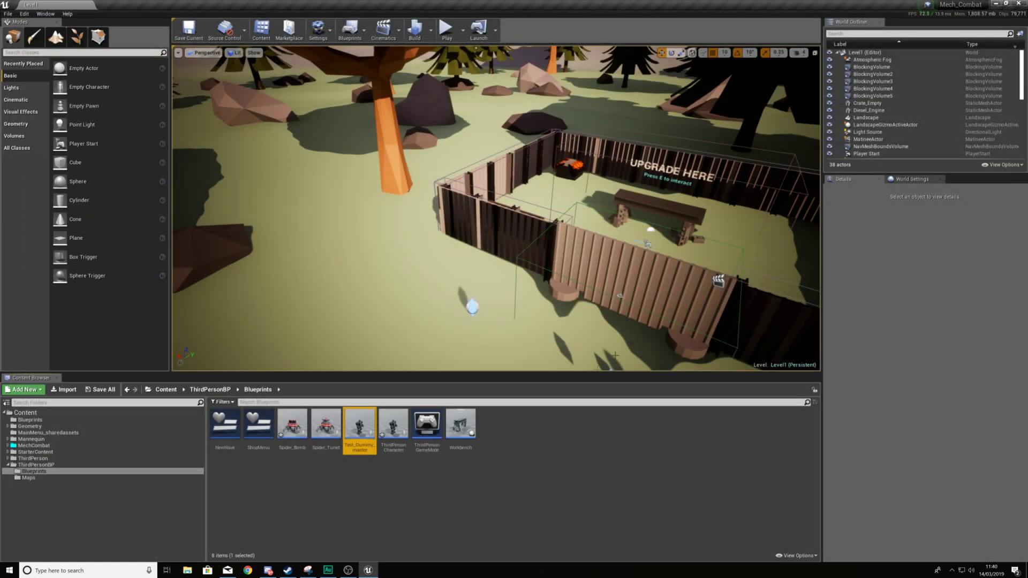
{"action": "double_click", "coordinate": [392, 425]}
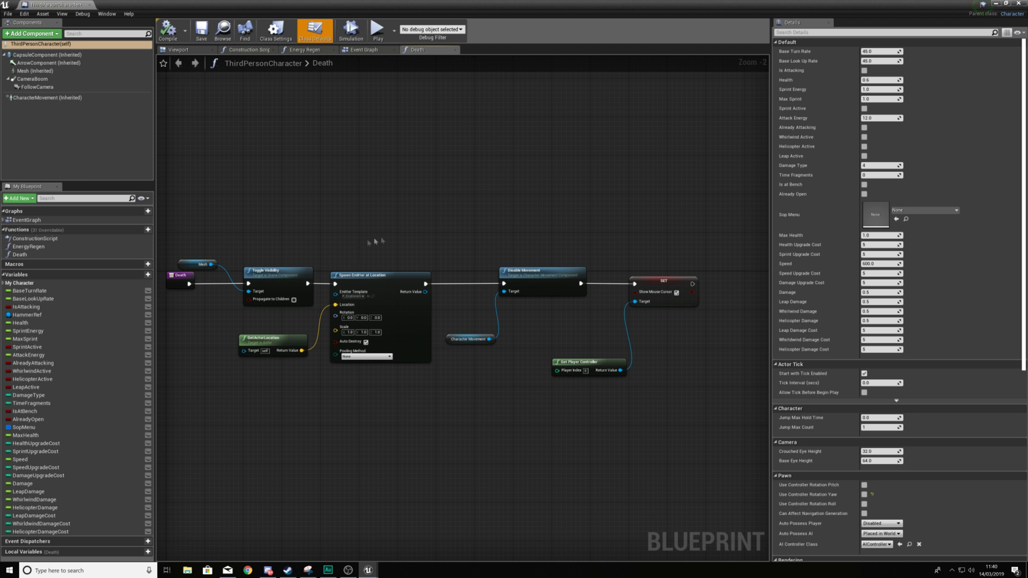
Space out the Death function's nodes, moving SET Show Mouse Cursor away from Disable Movement and Spawn Emitter at Location away from Toggle Visibility
{"action": "left_click", "coordinate": [562, 272]}
{"action": "left_click_drag", "start_coordinate": [562, 272], "coordinate": [583, 271]}
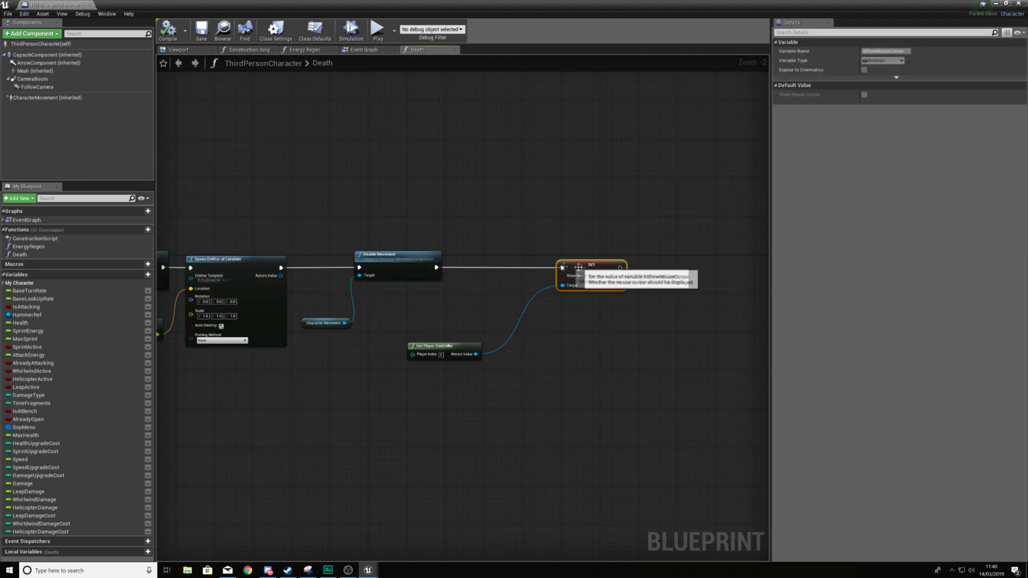
{"action": "right_click_drag", "start_coordinate": [412, 281], "coordinate": [539, 278]}
{"action": "right_click_drag", "start_coordinate": [338, 272], "coordinate": [405, 268]}
{"action": "left_click_drag", "start_coordinate": [405, 267], "coordinate": [445, 268]}
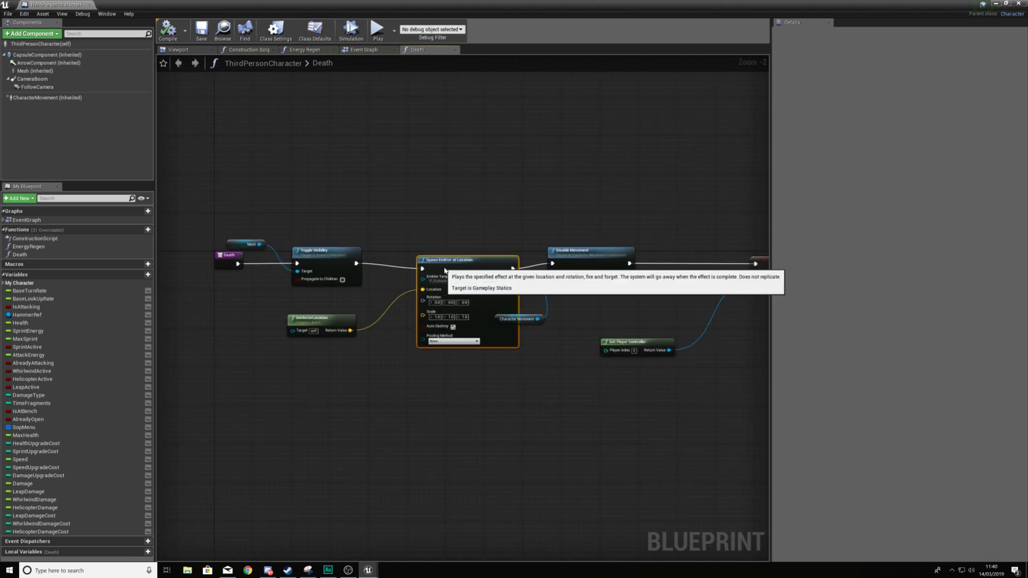
Add a HammerRef getter, connect its Root Component to Toggle Visibility's Target, and place the getter clear of the other nodes
{"action": "scroll", "coordinate": [328, 266], "scroll_direction": "up", "scroll_amount": 2}
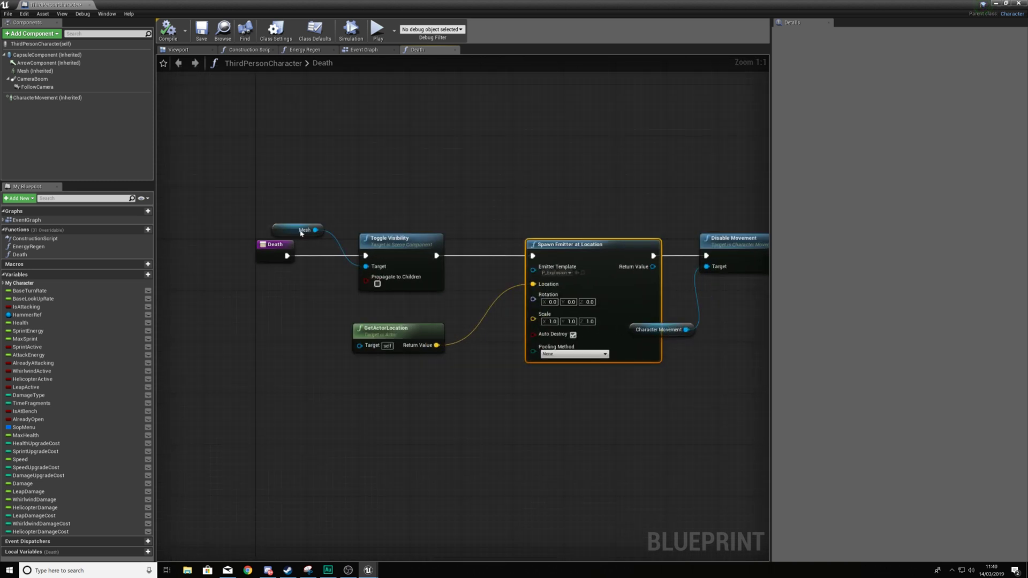
{"action": "left_click", "coordinate": [27, 315]}
{"action": "left_click_drag", "start_coordinate": [27, 315], "coordinate": [255, 305], "text": "ctrl"}
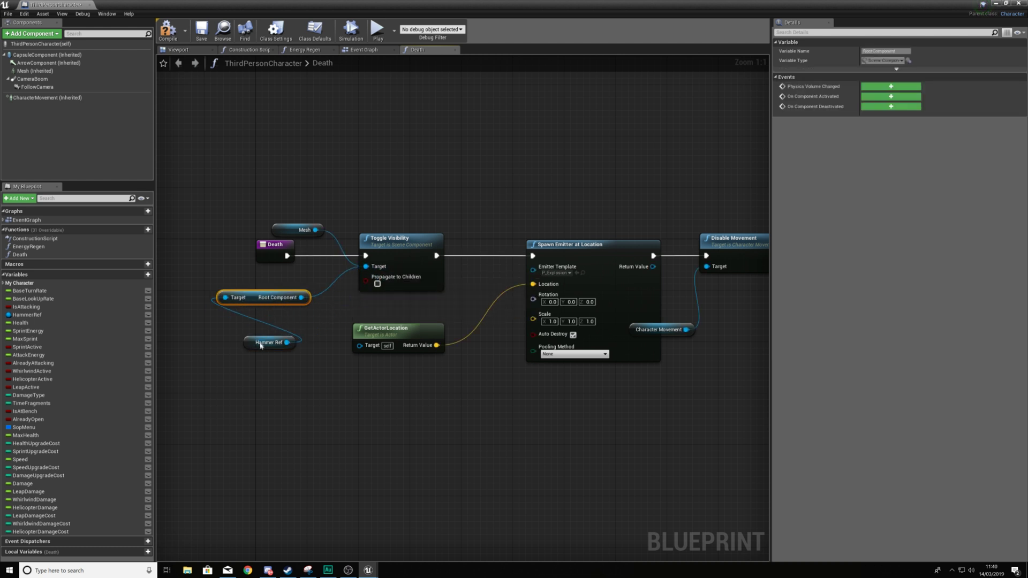
{"action": "left_click_drag", "start_coordinate": [255, 346], "coordinate": [181, 334]}
{"action": "right_click_drag", "start_coordinate": [484, 348], "coordinate": [335, 341]}
{"action": "left_click", "coordinate": [622, 369]}
{"action": "right_click_drag", "start_coordinate": [621, 369], "coordinate": [355, 353]}
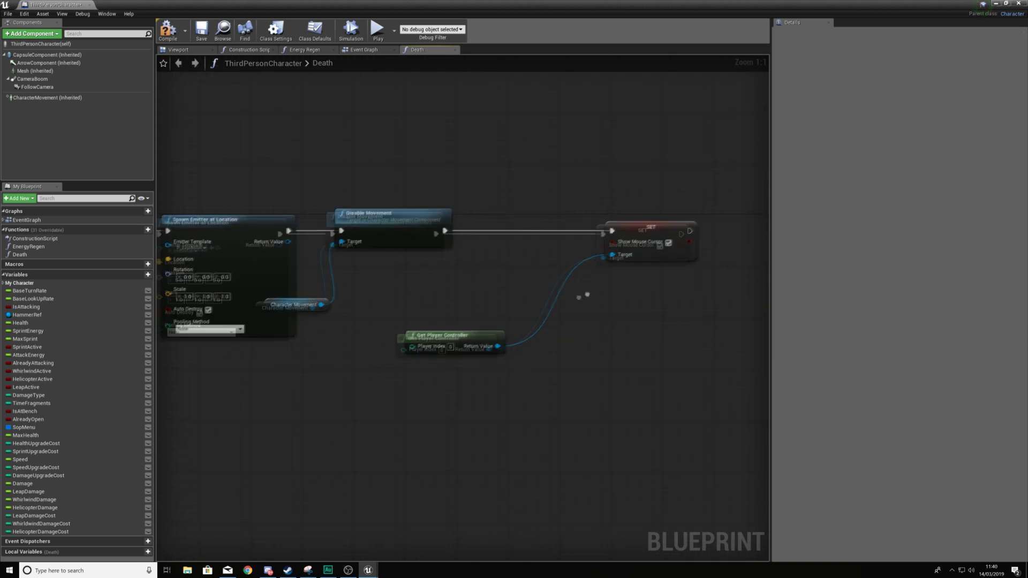
{"action": "right_click_drag", "start_coordinate": [584, 296], "coordinate": [468, 299]}
Leave the ThirdPersonCharacter blueprint and open the Spider_Turret blueprint from the ThirdPersonBP Blueprints folder
{"action": "left_click", "coordinate": [995, 5]}
{"action": "left_click", "coordinate": [326, 425]}
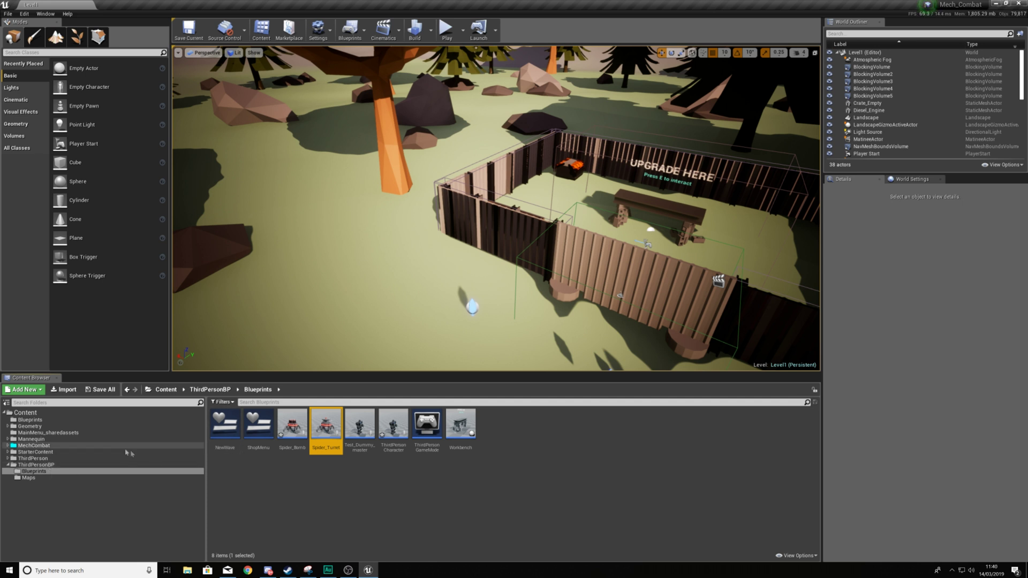
{"action": "left_click", "coordinate": [55, 467]}
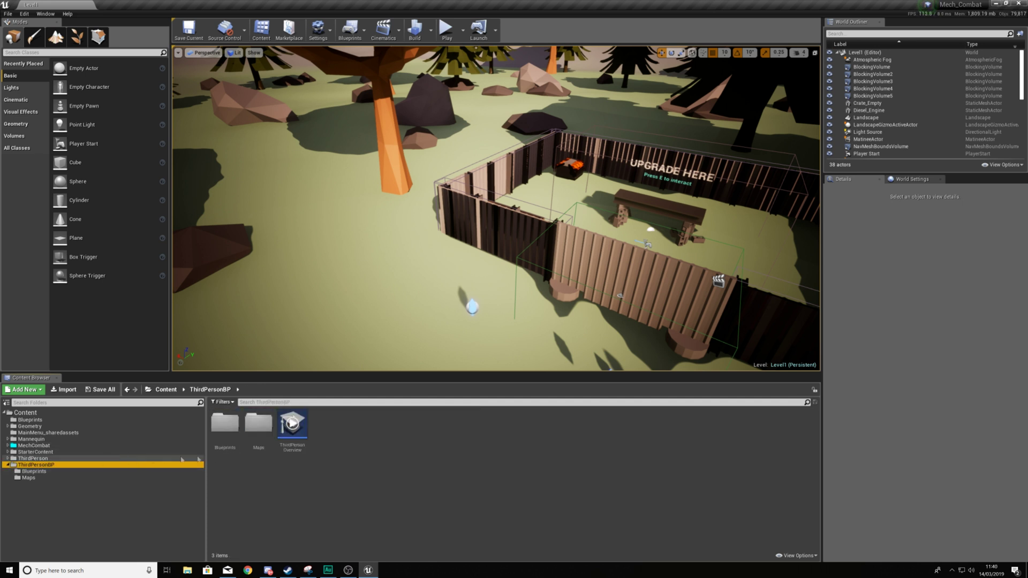
{"action": "double_click", "coordinate": [223, 439]}
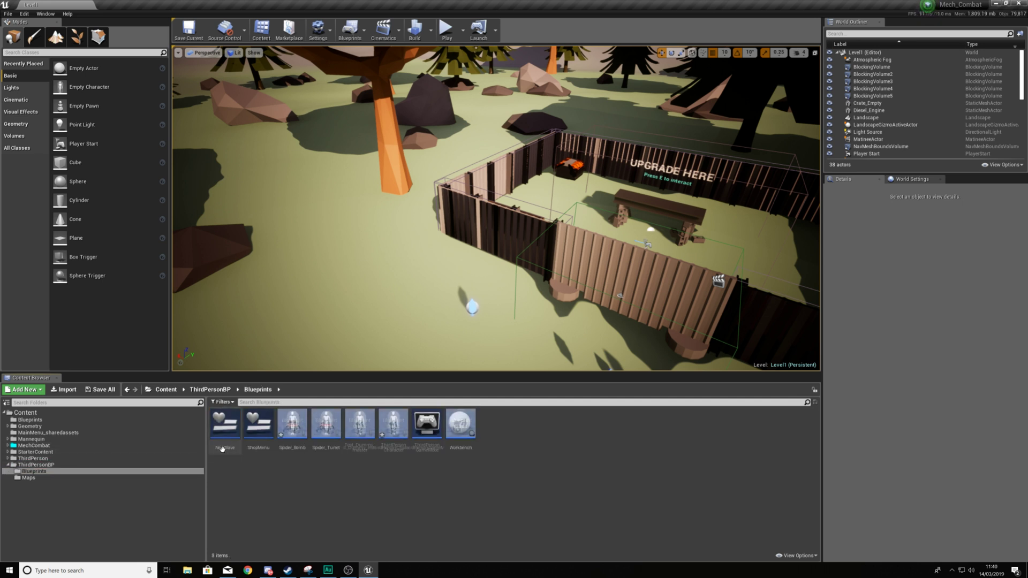
{"action": "left_click", "coordinate": [36, 465]}
{"action": "left_click", "coordinate": [234, 445]}
{"action": "double_click", "coordinate": [234, 445]}
{"action": "left_click", "coordinate": [325, 445]}
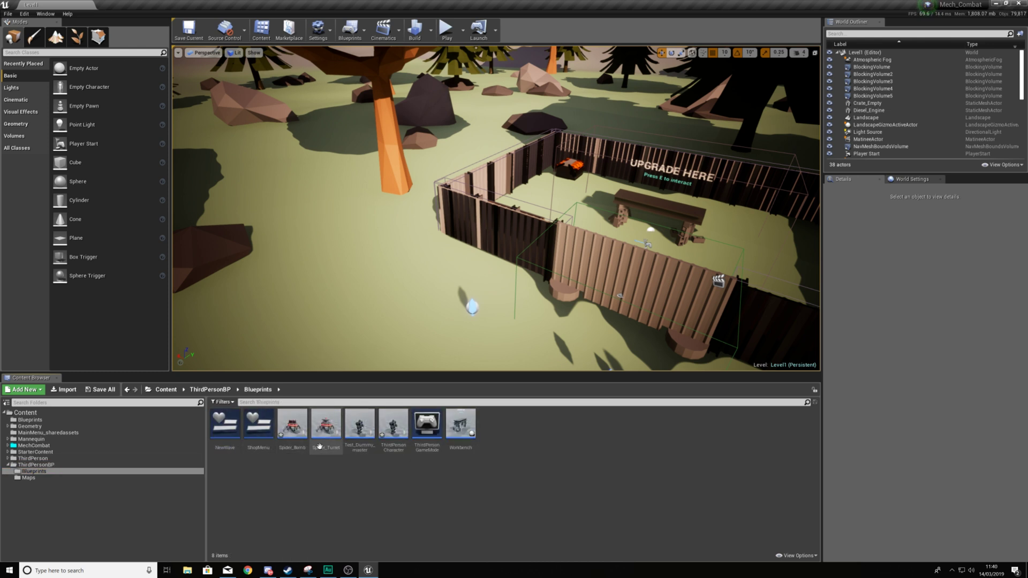
{"action": "double_click", "coordinate": [326, 447]}
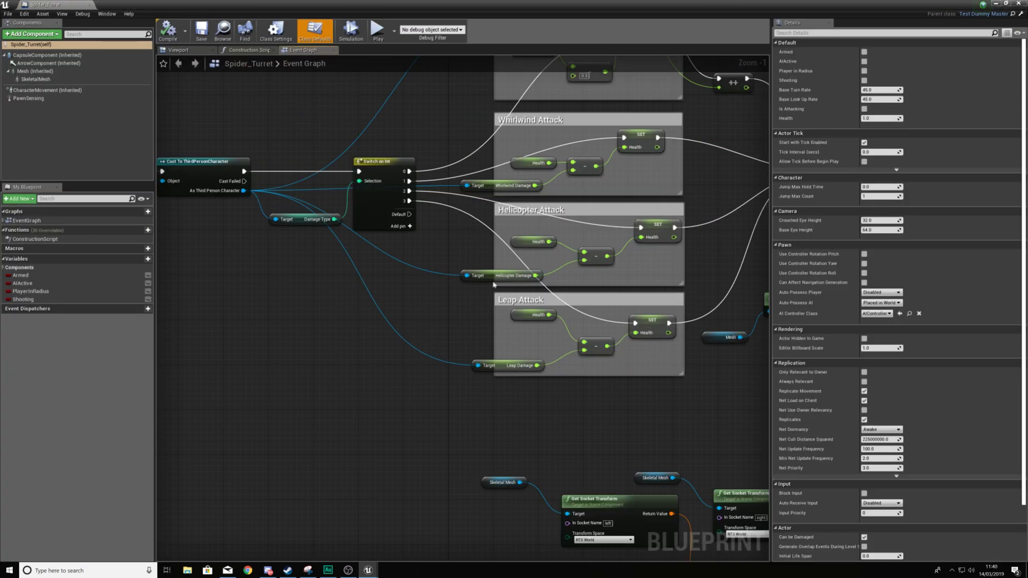
Examine Spider_Turret's event graph, from the attack damage sections to the logic that spawns its projectiles
{"action": "scroll", "coordinate": [606, 297], "scroll_direction": "up", "scroll_amount": 4}
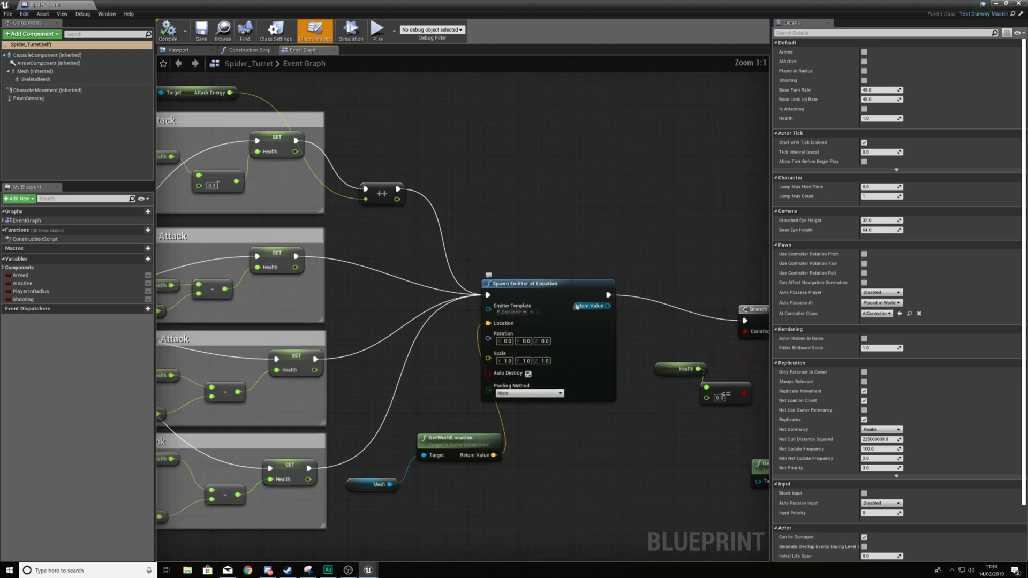
{"action": "scroll", "coordinate": [254, 316], "scroll_direction": "down", "scroll_amount": 3}
{"action": "right_click_drag", "start_coordinate": [224, 308], "coordinate": [503, 315]}
{"action": "scroll", "coordinate": [250, 336], "scroll_direction": "up", "scroll_amount": 3}
{"action": "right_click_drag", "start_coordinate": [250, 336], "coordinate": [225, 245]}
{"action": "scroll", "coordinate": [443, 335], "scroll_direction": "down", "scroll_amount": 7}
{"action": "scroll", "coordinate": [436, 275], "scroll_direction": "up", "scroll_amount": 6}
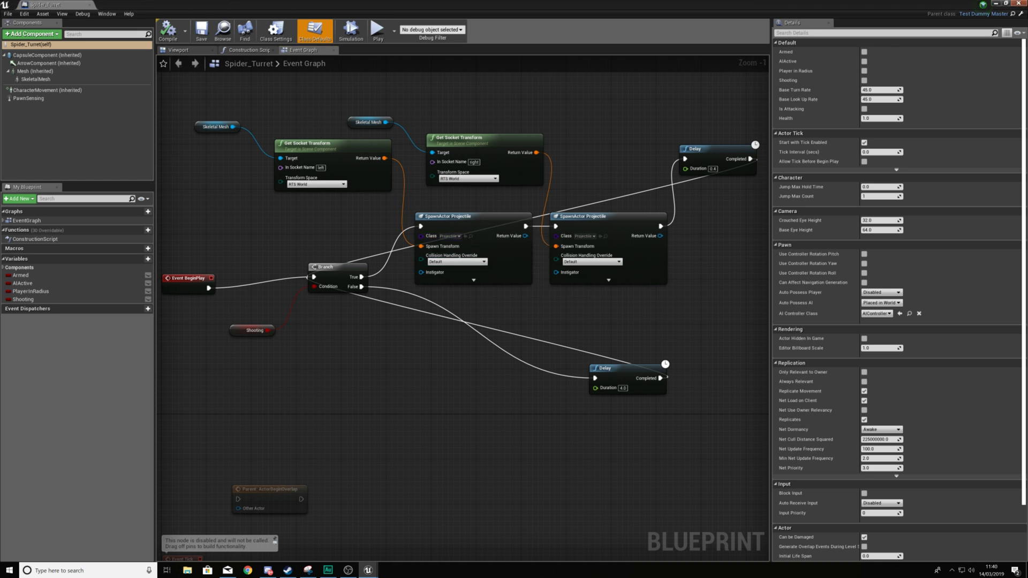
Open the Projectile blueprint from the MechCombat Blueprints folder
{"action": "left_click", "coordinate": [995, 4]}
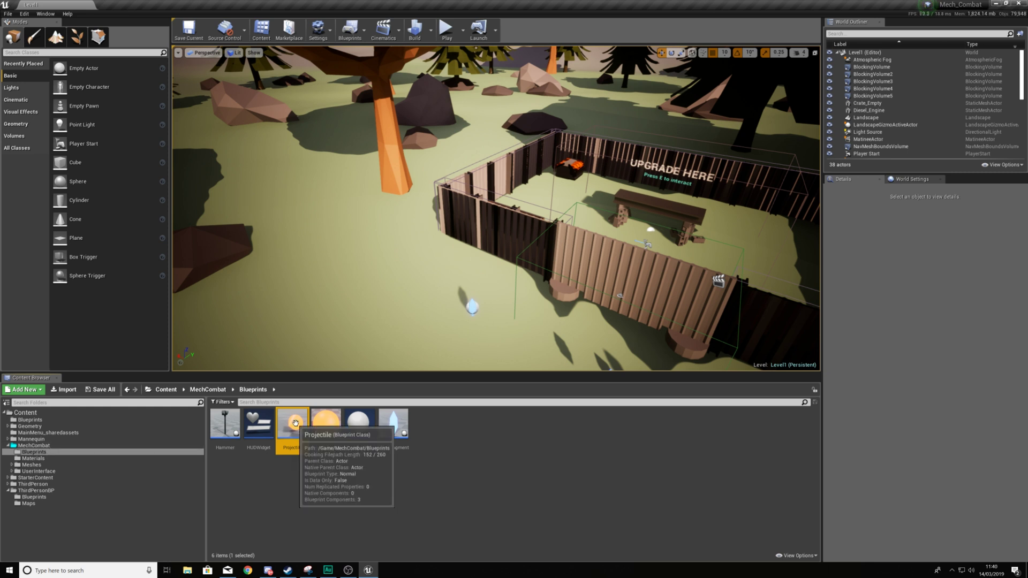
{"action": "double_click", "coordinate": [306, 444]}
{"action": "right_click_drag", "start_coordinate": [294, 275], "coordinate": [277, 305]}
Move Spawn Emitter at Location, GetActorLocation and DestroyActor together away from SET Health to make room after it
{"action": "scroll", "coordinate": [397, 296], "scroll_direction": "down", "scroll_amount": 2}
{"action": "scroll", "coordinate": [397, 296], "scroll_direction": "up", "scroll_amount": 2}
{"action": "scroll", "coordinate": [294, 383], "scroll_direction": "down", "scroll_amount": 2}
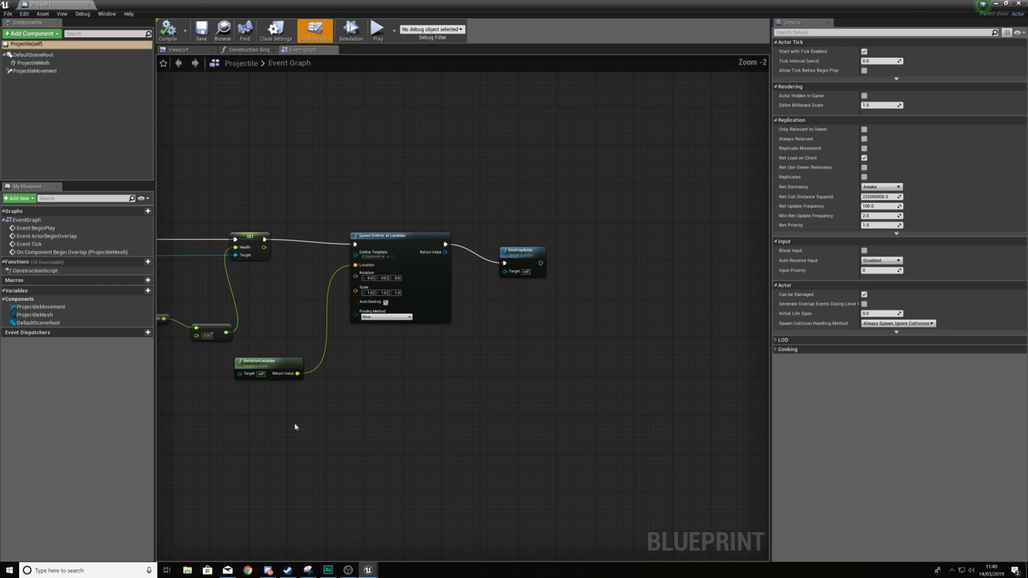
{"action": "left_click_drag", "start_coordinate": [562, 214], "coordinate": [562, 213]}
{"action": "left_click_drag", "start_coordinate": [375, 241], "coordinate": [538, 242]}
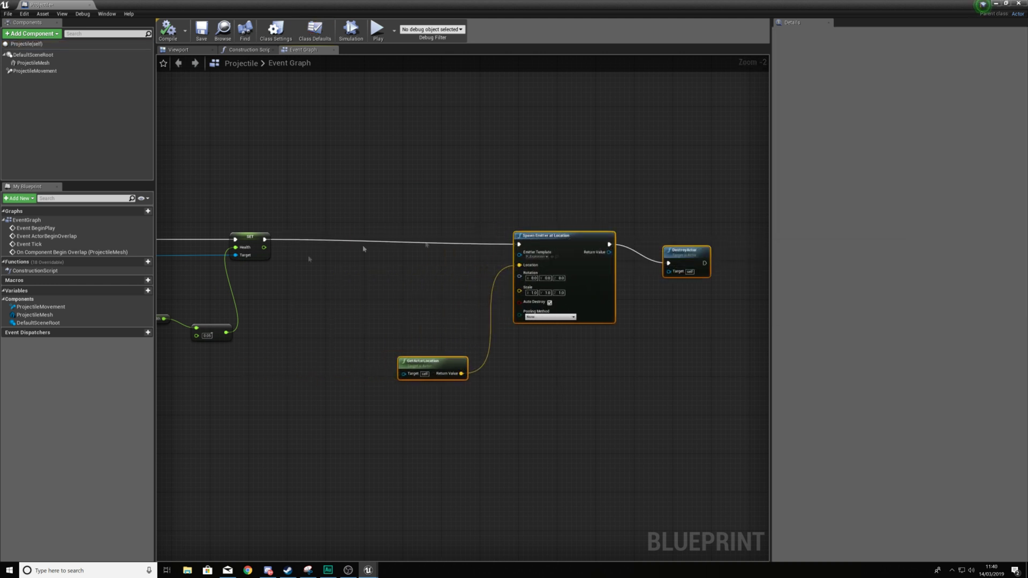
{"action": "left_click", "coordinate": [279, 282]}
{"action": "scroll", "coordinate": [279, 282], "scroll_direction": "up", "scroll_amount": 2}
{"action": "right_click_drag", "start_coordinate": [279, 282], "coordinate": [347, 277]}
{"action": "left_click_drag", "start_coordinate": [325, 233], "coordinate": [366, 245]}
{"action": "type", "text": "branc"}
{"action": "key", "text": "BackSpace"}
{"action": "key", "text": "BackSpace"}
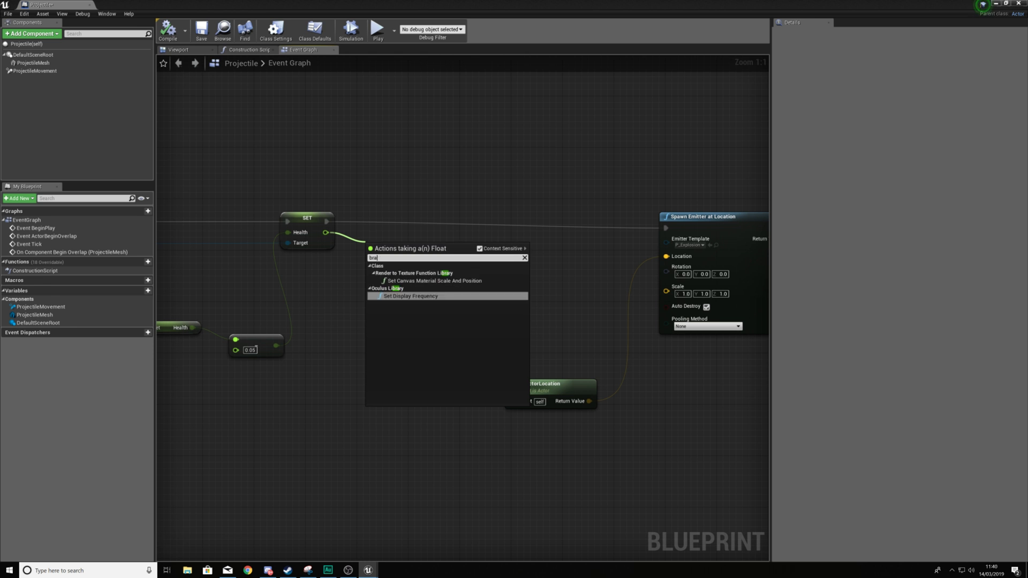
{"action": "left_click", "coordinate": [311, 238]}
Insert a Branch node between SET Health and Spawn Emitter at Location
{"action": "mouse_move", "coordinate": [326, 221]}
{"action": "left_mouse_down"}
{"action": "mouse_move", "coordinate": [384, 232]}
{"action": "mouse_move", "coordinate": [374, 232]}
{"action": "left_mouse_up"}
{"action": "type", "text": "branch"}
{"action": "key", "text": "Return"}
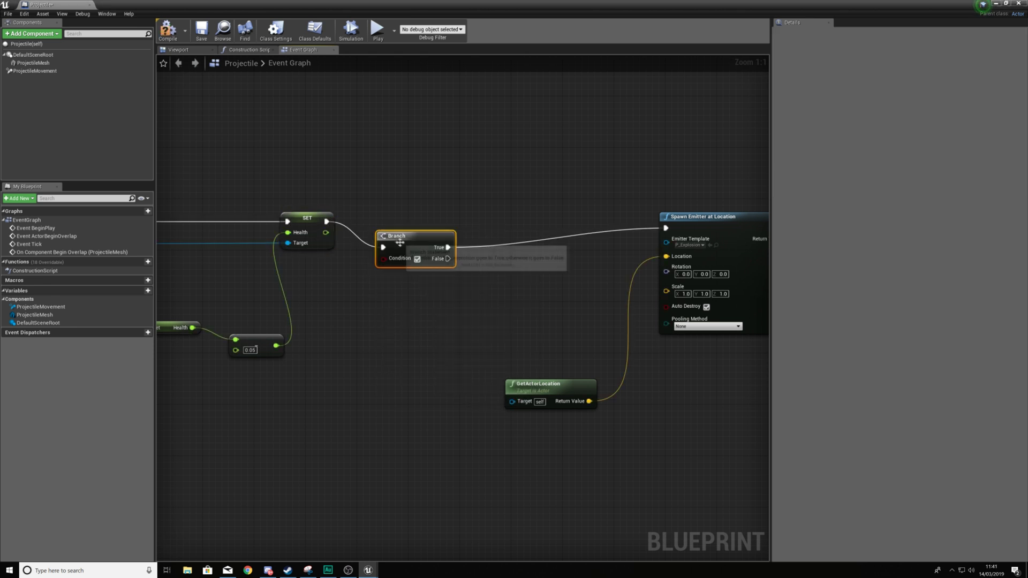
Drive the Branch's Condition with a float <= float node comparing SET Health's output to 0.0, and align the Branch with SET Health
{"action": "left_click_drag", "start_coordinate": [390, 240], "coordinate": [380, 315]}
{"action": "type", "text": "float"}
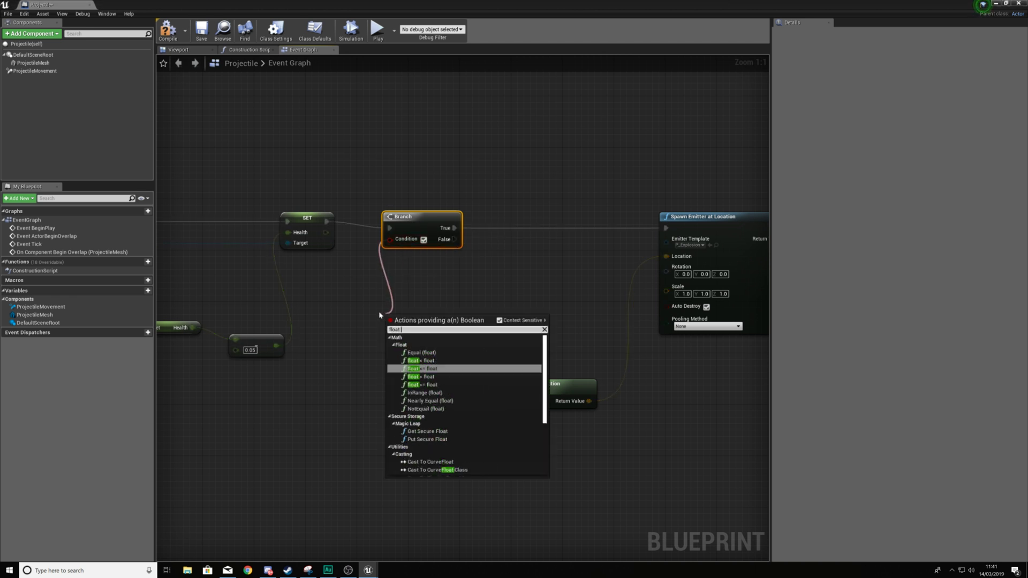
{"action": "key", "text": "Return"}
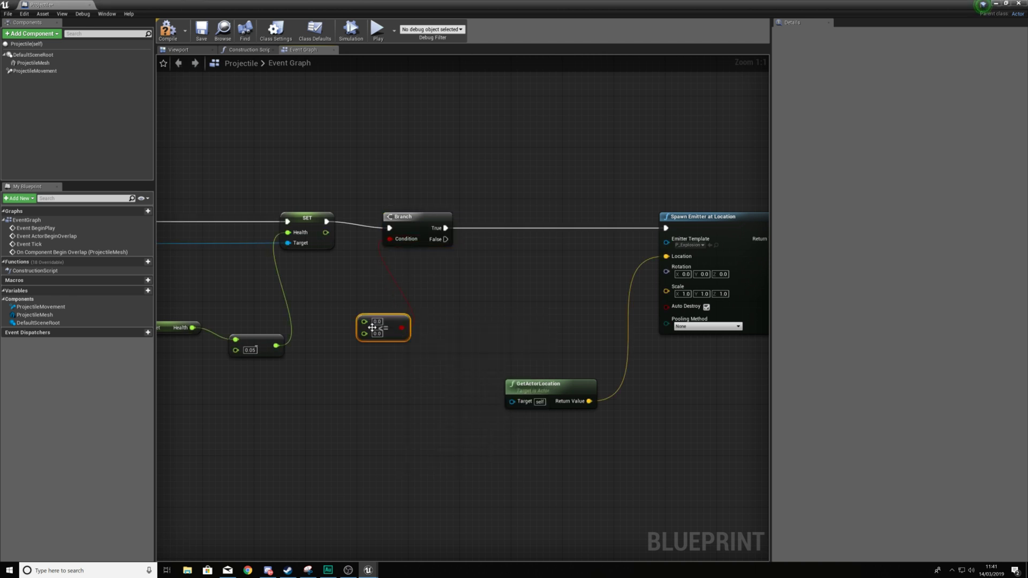
{"action": "mouse_move", "coordinate": [364, 321]}
{"action": "left_mouse_down"}
{"action": "mouse_move", "coordinate": [338, 235]}
{"action": "mouse_move", "coordinate": [326, 232]}
{"action": "left_mouse_up"}
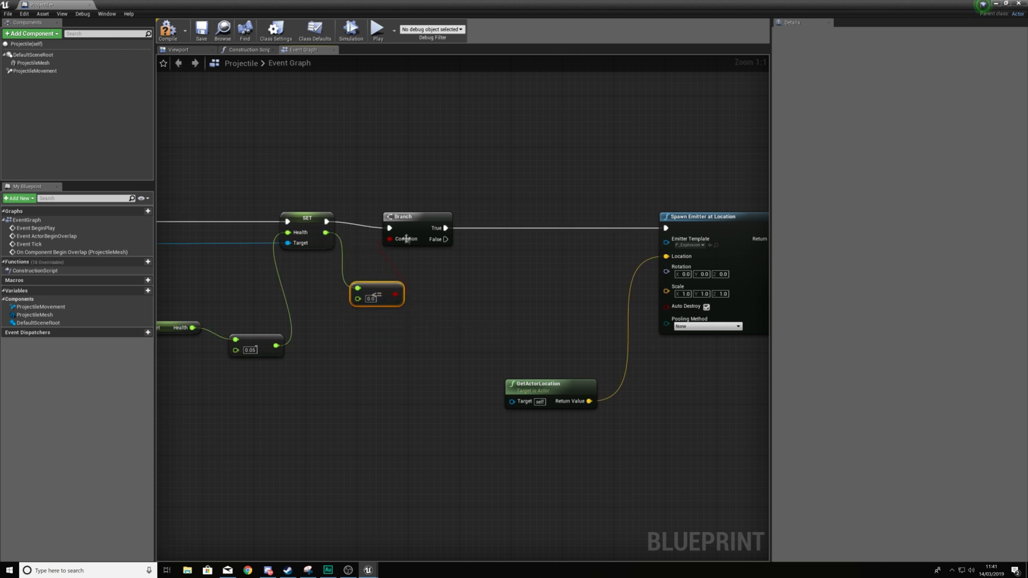
{"action": "left_click_drag", "start_coordinate": [404, 241], "coordinate": [410, 234]}
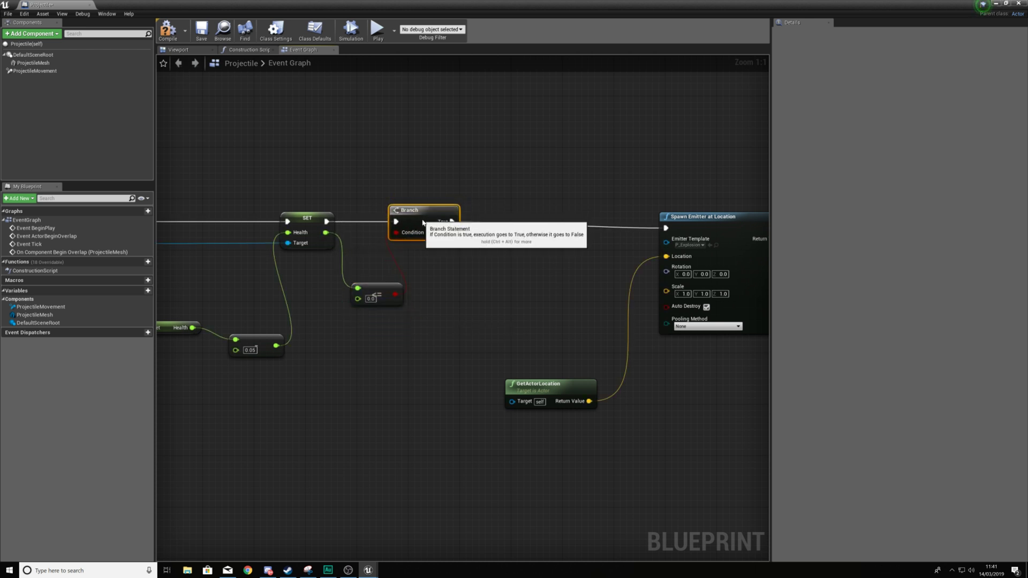
Call Death on the cast Third Person Character from the Branch's True output, and route both Death and False into Spawn Emitter at Location
{"action": "scroll", "coordinate": [423, 222], "scroll_direction": "down", "scroll_amount": 3}
{"action": "left_click_drag", "start_coordinate": [338, 267], "coordinate": [554, 323]}
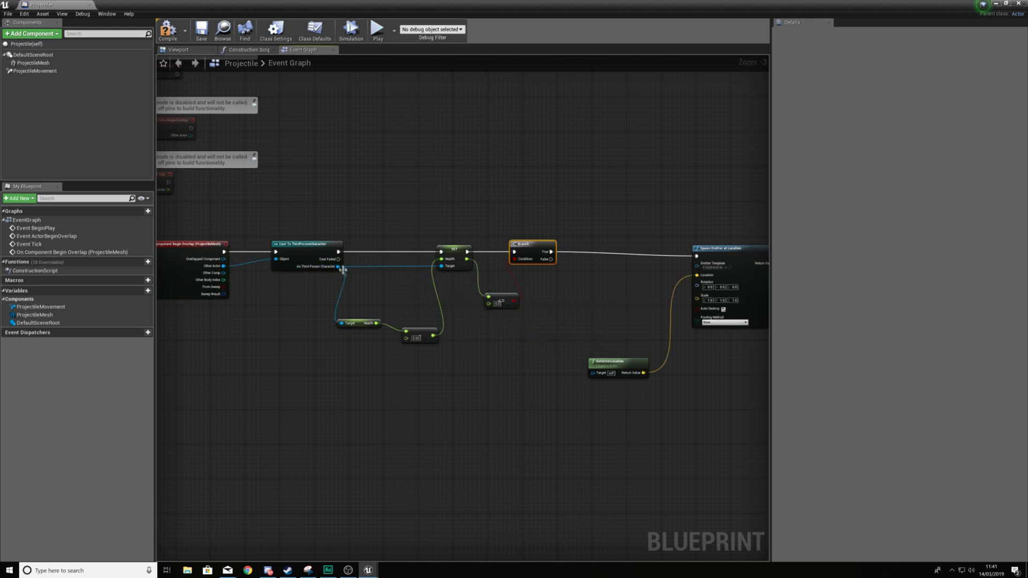
{"action": "type", "text": "death"}
{"action": "left_click_drag", "start_coordinate": [524, 344], "coordinate": [587, 248]}
{"action": "key", "text": "Return"}
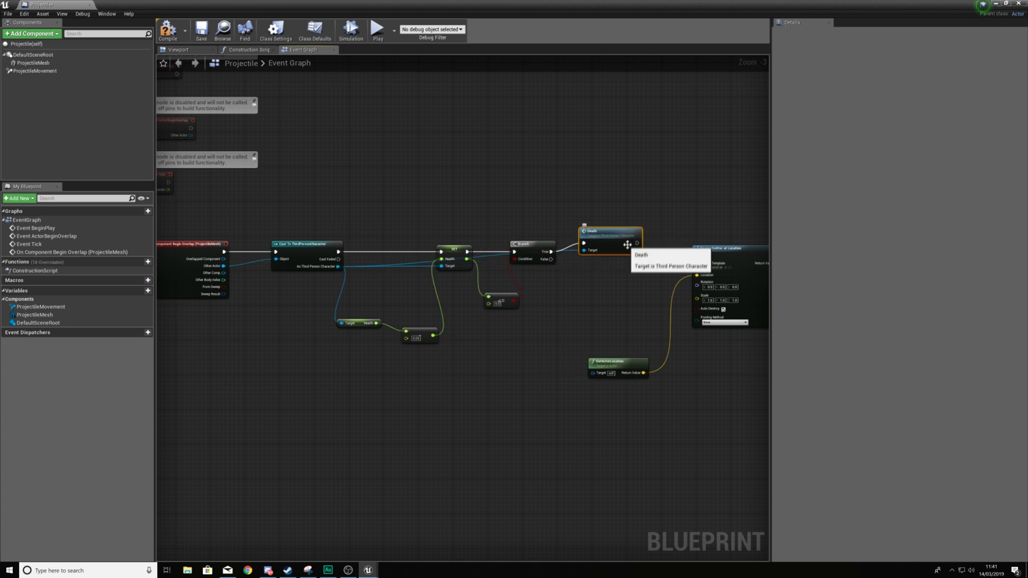
{"action": "right_click_drag", "start_coordinate": [651, 264], "coordinate": [428, 249]}
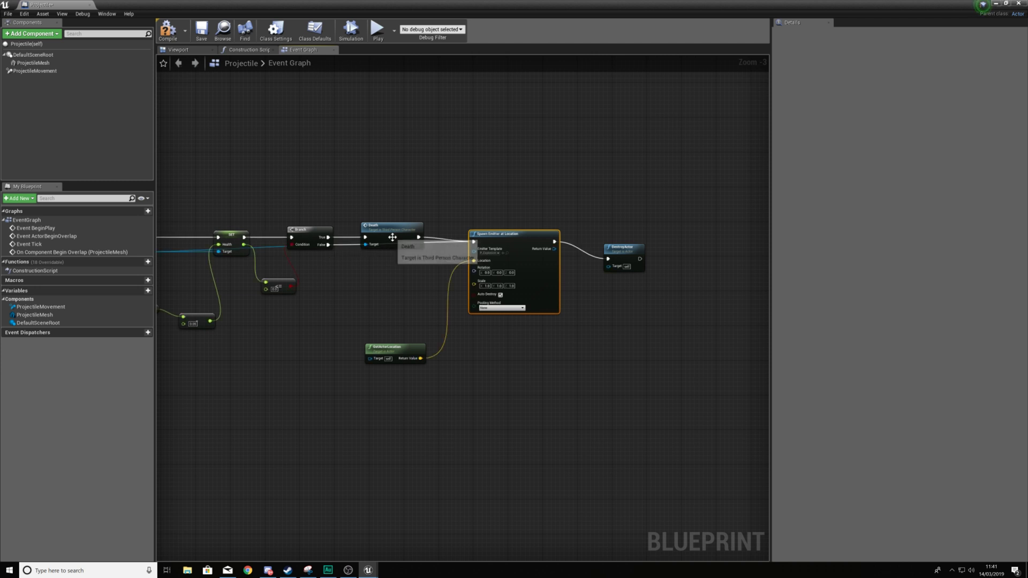
Leave the Projectile blueprint and play-test the level, letting the spider turrets' projectiles drain the mech's health, and end the session
{"action": "left_click", "coordinate": [90, 5]}
{"action": "left_click", "coordinate": [444, 30]}
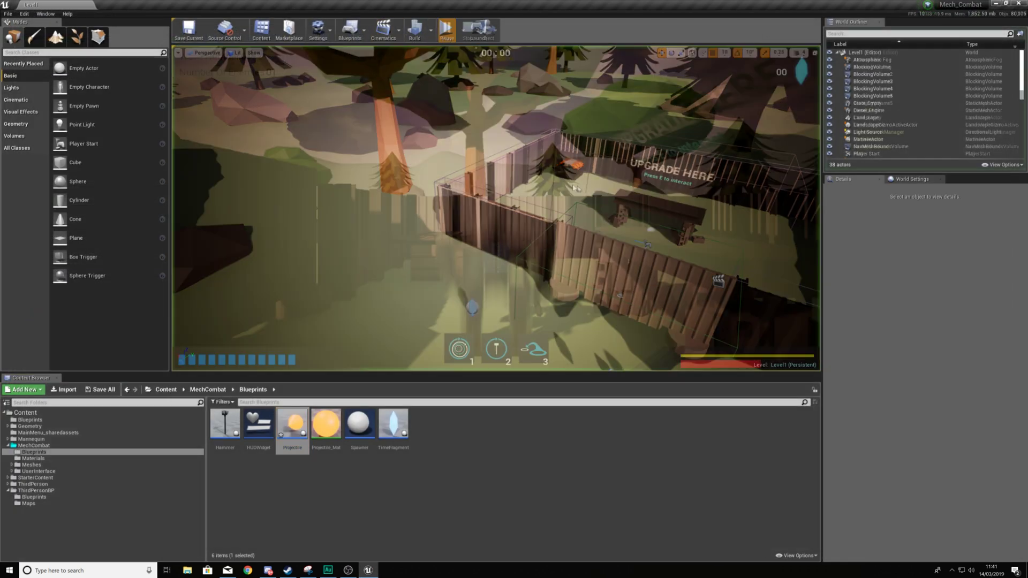
{"action": "key", "text": "shift+w"}
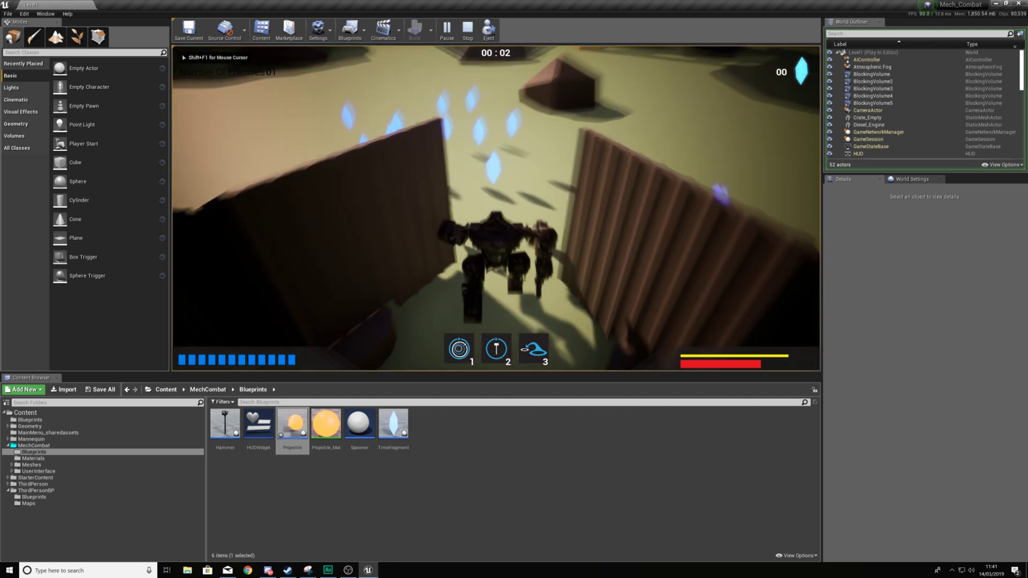
{"action": "key", "text": "w"}
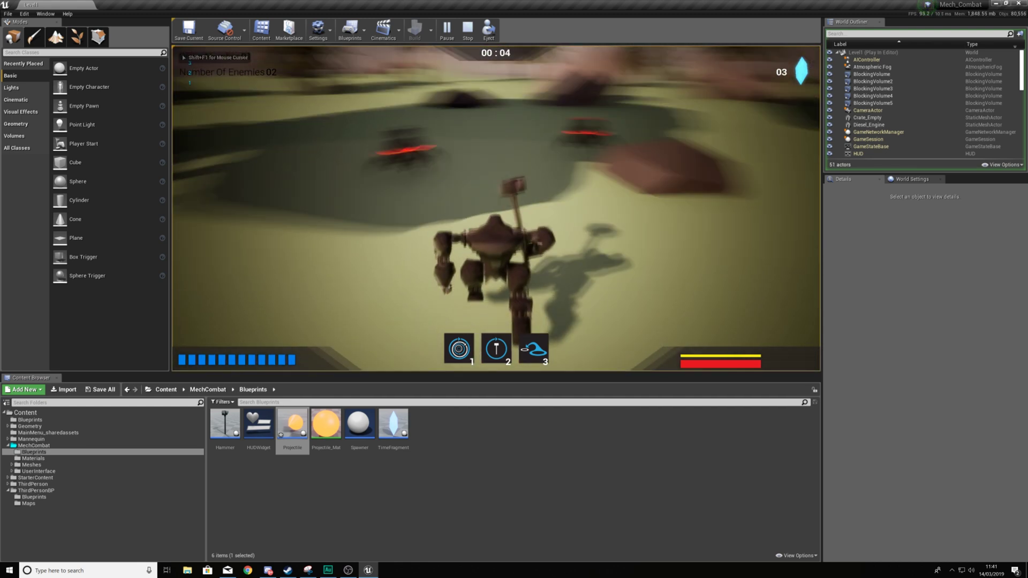
{"action": "key", "text": "w"}
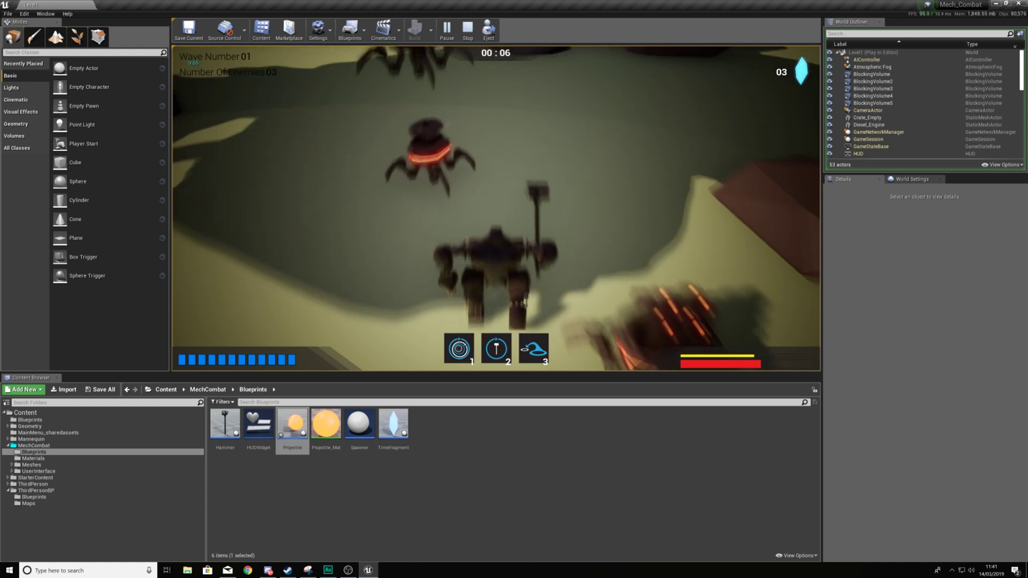
{"action": "key", "text": "w"}
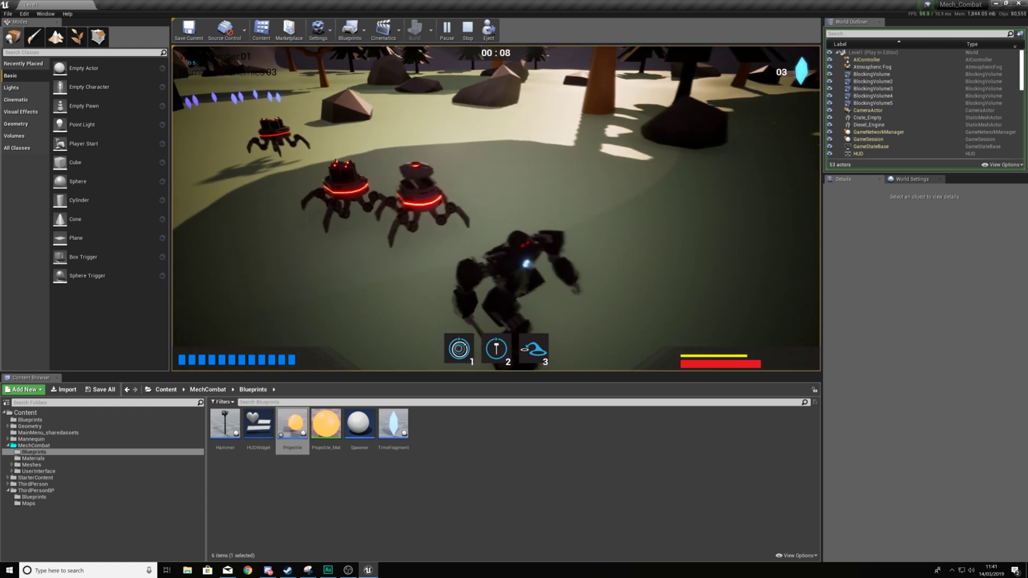
{"action": "key", "text": "w"}
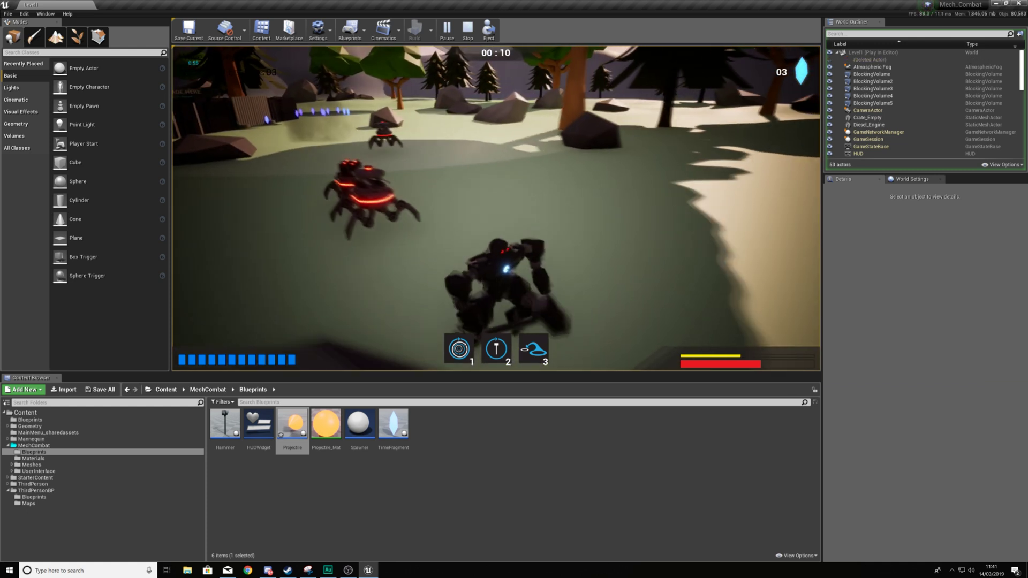
{"action": "key", "text": "s"}
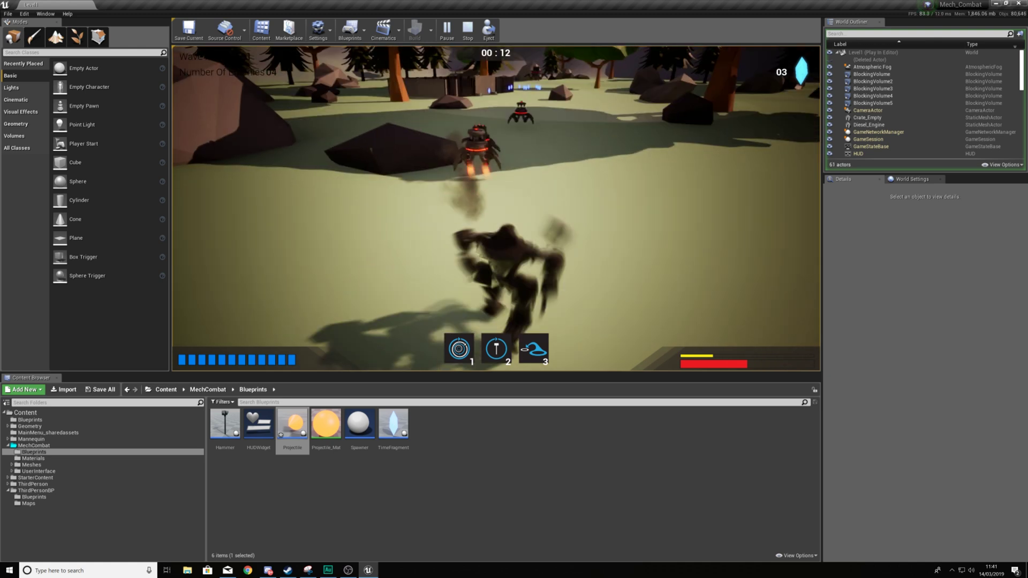
{"action": "key", "text": "s"}
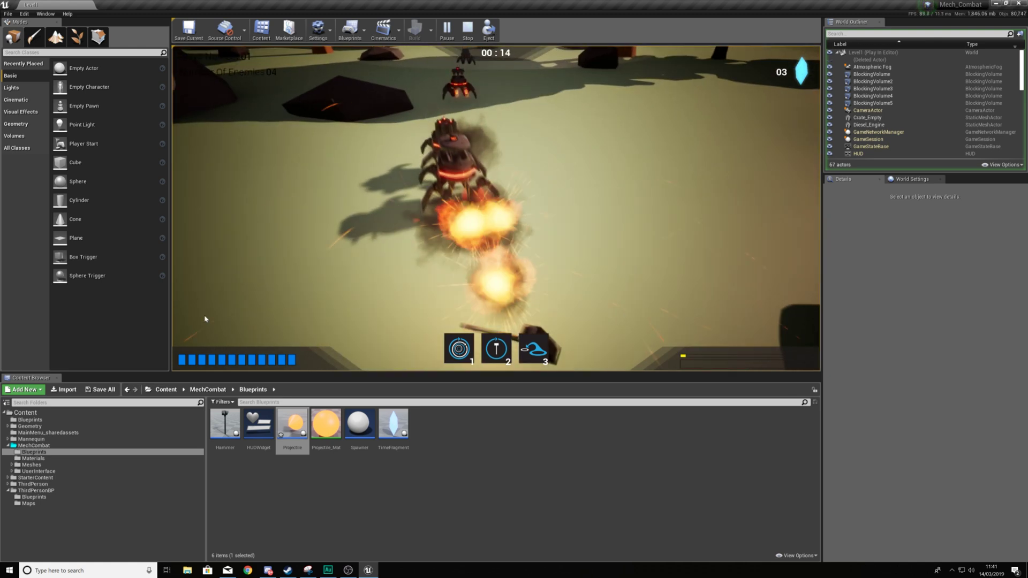
{"action": "key", "text": "w"}
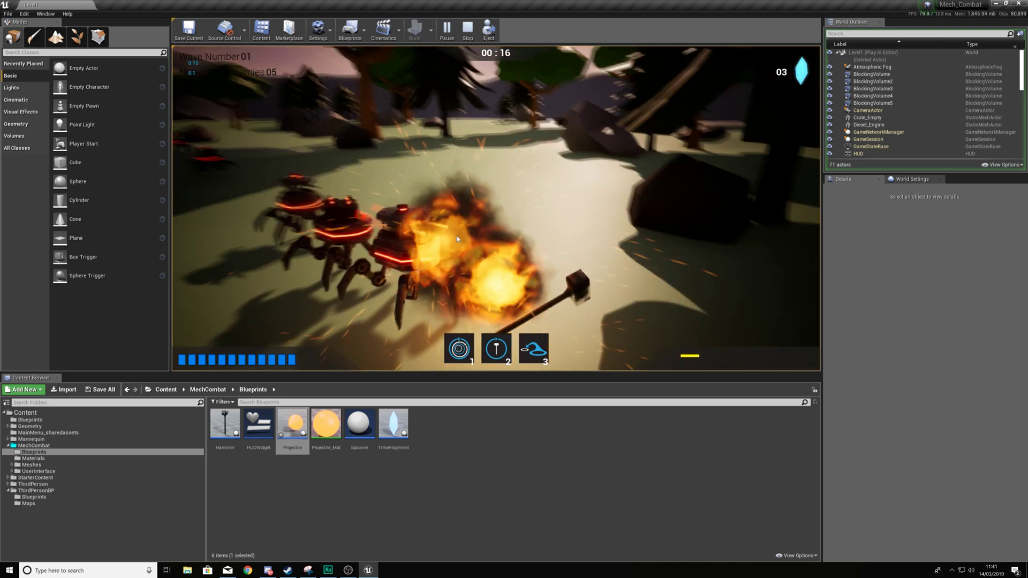
{"action": "key", "text": "Escape"}
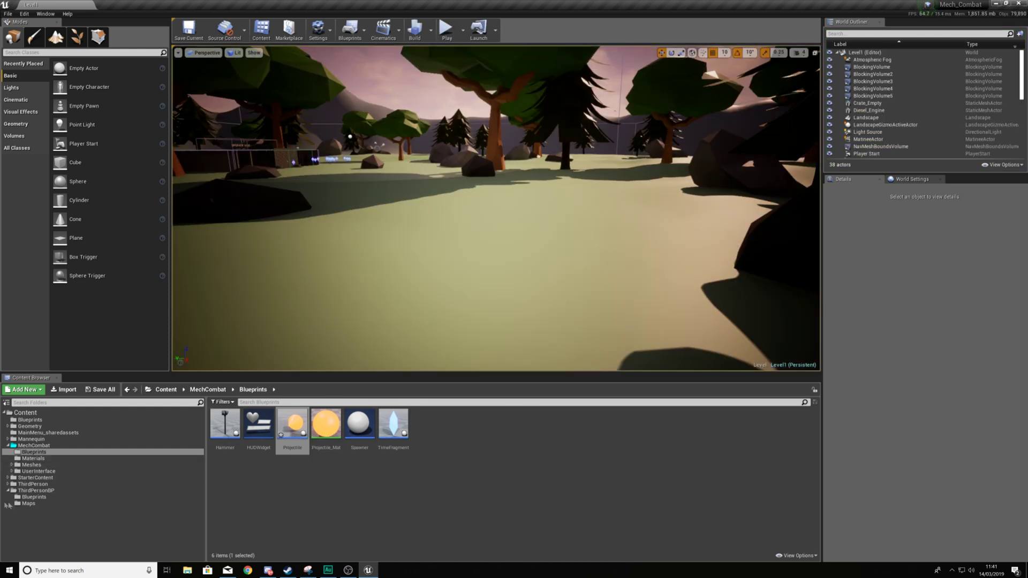
Open the ThirdPersonCharacter blueprint from the ThirdPersonBP Blueprints folder
{"action": "left_click", "coordinate": [36, 490]}
{"action": "double_click", "coordinate": [237, 441]}
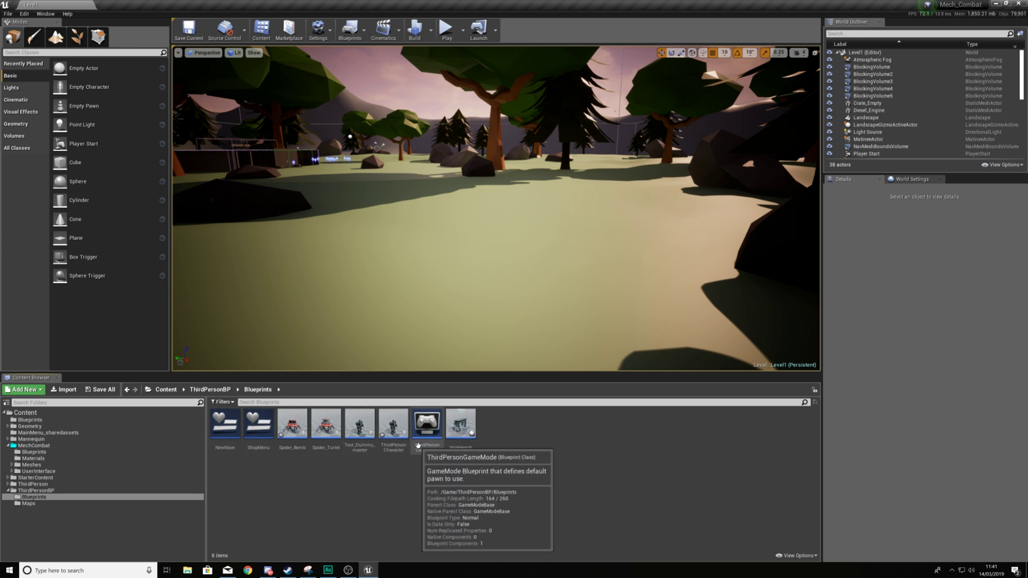
{"action": "double_click", "coordinate": [392, 425]}
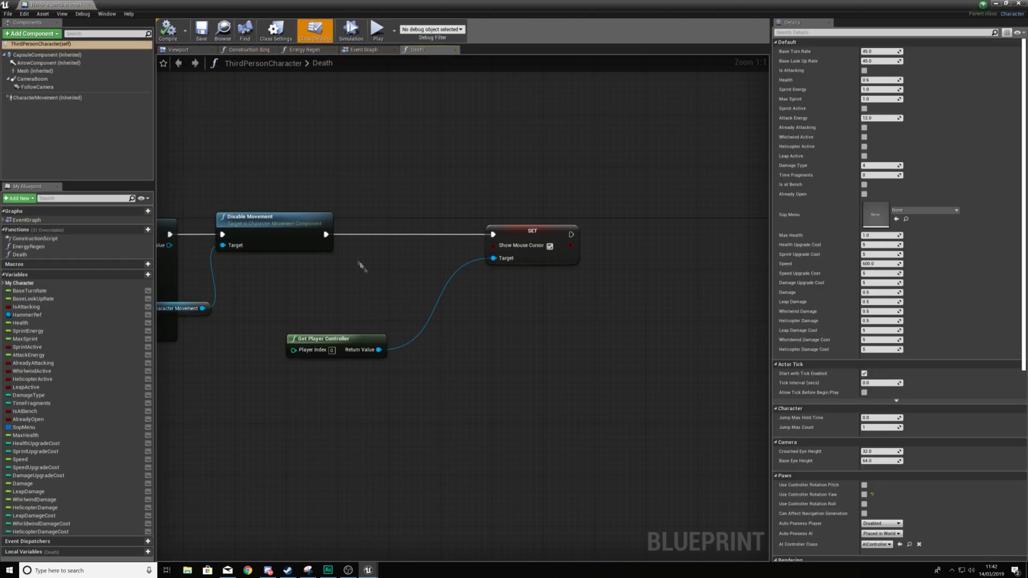
Move SET Show Mouse Cursor and Get Player Controller closer to Disable Movement in the Death function
{"action": "right_click_drag", "start_coordinate": [395, 279], "coordinate": [424, 279]}
{"action": "scroll", "coordinate": [522, 284], "scroll_direction": "down", "scroll_amount": 3}
{"action": "scroll", "coordinate": [540, 275], "scroll_direction": "up", "scroll_amount": 2}
{"action": "left_click_drag", "start_coordinate": [584, 267], "coordinate": [493, 268]}
{"action": "left_click_drag", "start_coordinate": [420, 354], "coordinate": [364, 353]}
{"action": "left_click", "coordinate": [511, 325]}
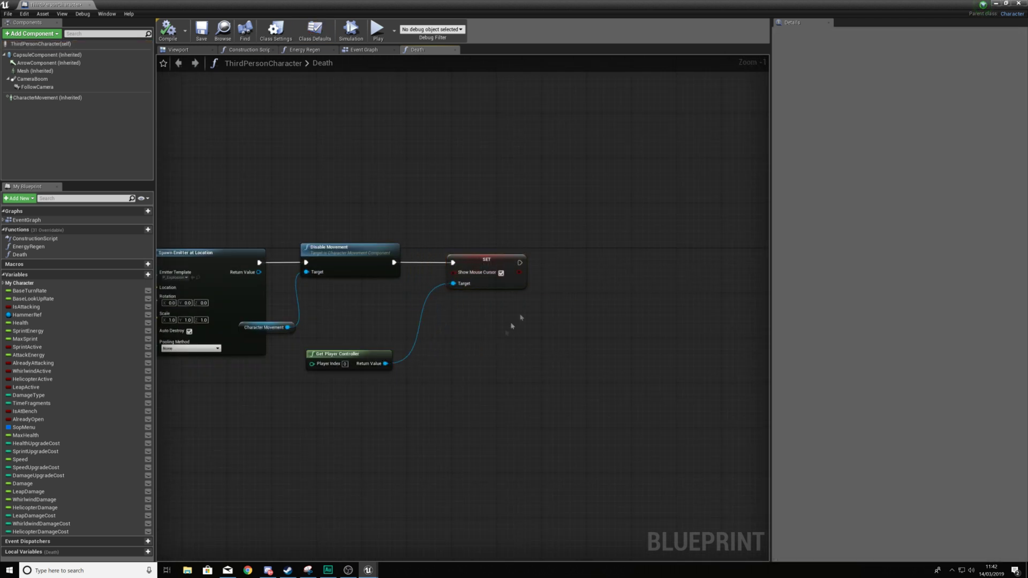
Add a Set Game Paused node after SET Show Mouse Cursor, align it and enable its Paused option
{"action": "right_click_drag", "start_coordinate": [511, 326], "coordinate": [410, 337]}
{"action": "left_click_drag", "start_coordinate": [421, 279], "coordinate": [514, 292]}
{"action": "type", "text": "set ga"}
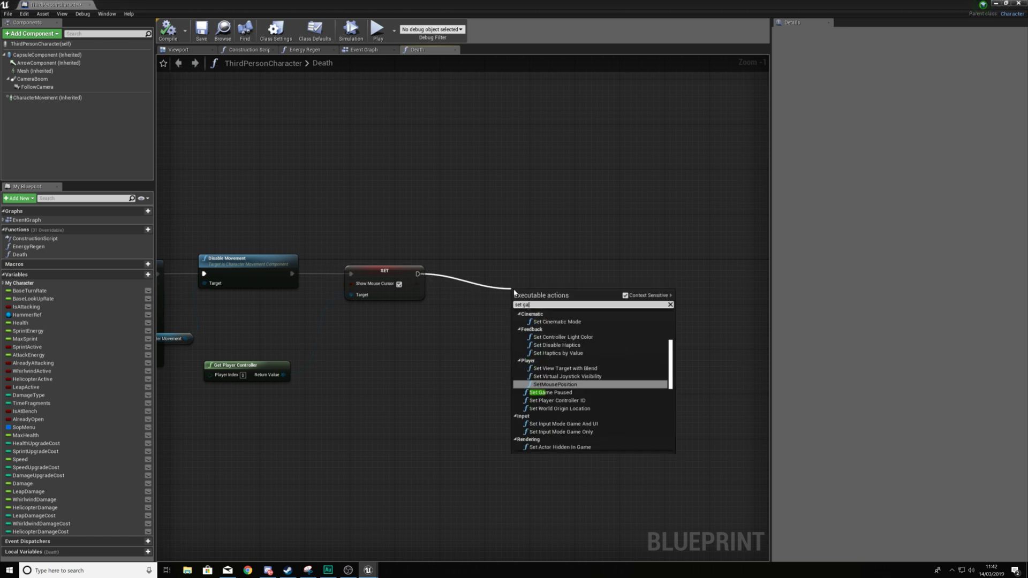
{"action": "type", "text": "me pause"}
{"action": "key", "text": "Return"}
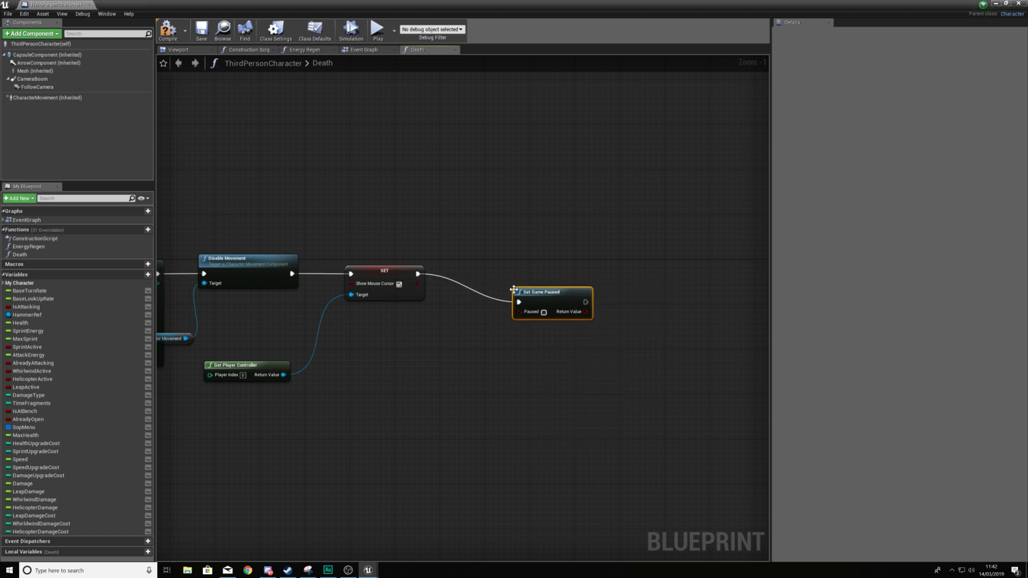
{"action": "left_click_drag", "start_coordinate": [563, 303], "coordinate": [547, 275]}
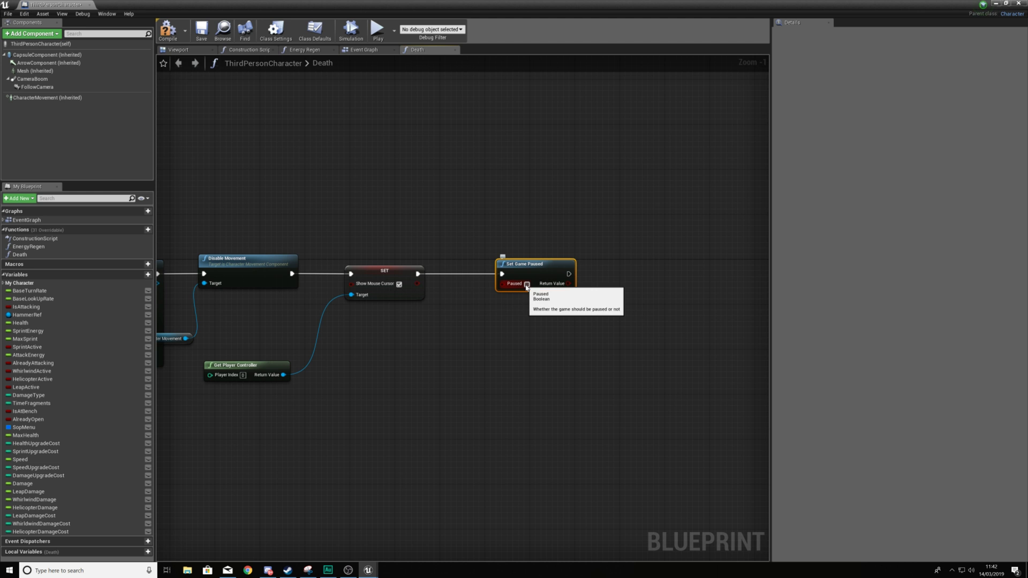
{"action": "left_click", "coordinate": [527, 284]}
Replace the Root Component taken from Hammer Ref with its Hammer_Mesh, and connect it to Toggle Visibility's Target
{"action": "right_click_drag", "start_coordinate": [371, 330], "coordinate": [488, 335]}
{"action": "left_click", "coordinate": [321, 332]}
{"action": "right_click_drag", "start_coordinate": [321, 332], "coordinate": [601, 337]}
{"action": "right_click_drag", "start_coordinate": [259, 345], "coordinate": [407, 349]}
{"action": "scroll", "coordinate": [331, 322], "scroll_direction": "up", "scroll_amount": 1}
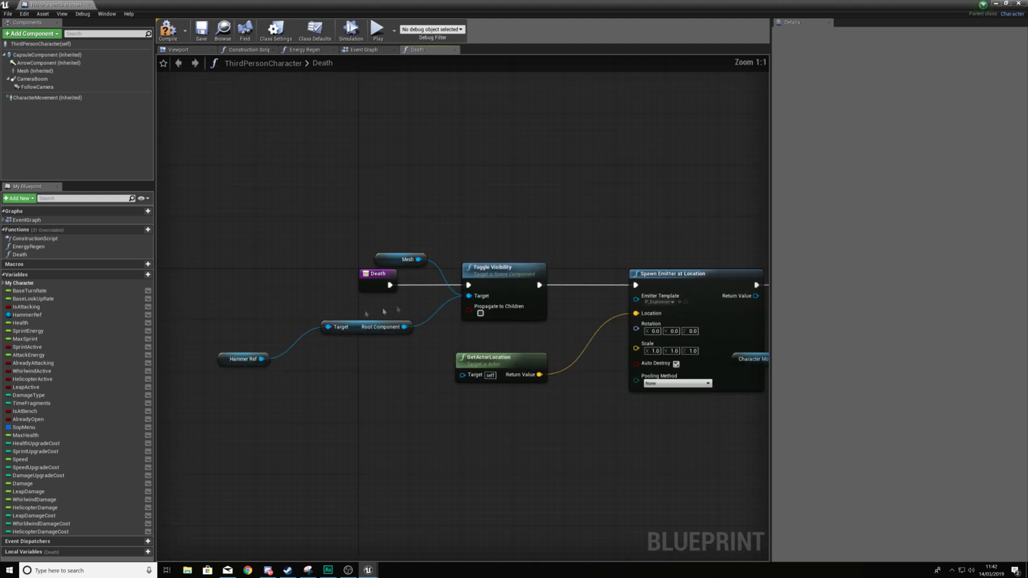
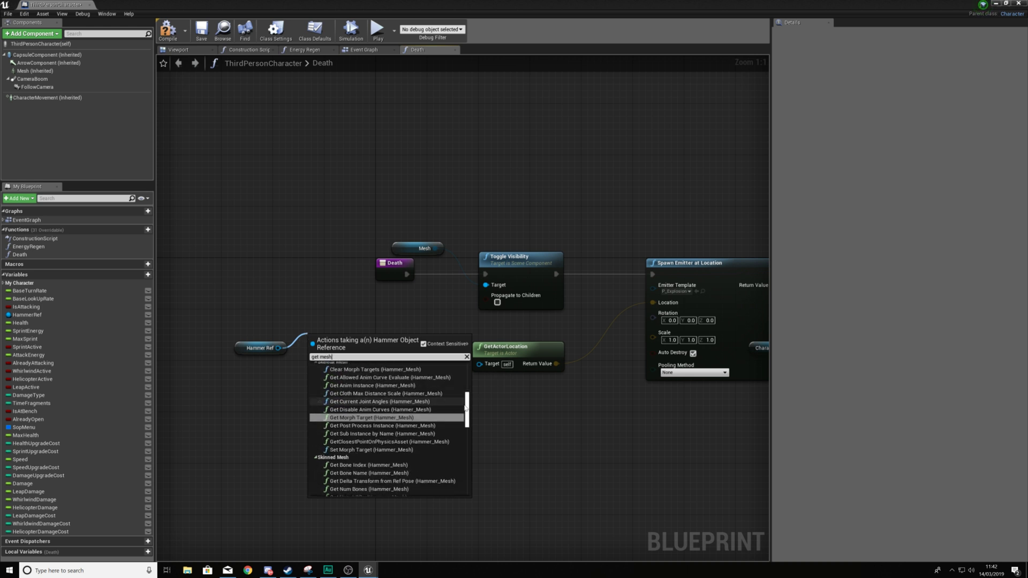
{"action": "left_click_drag", "start_coordinate": [466, 409], "coordinate": [465, 477]}
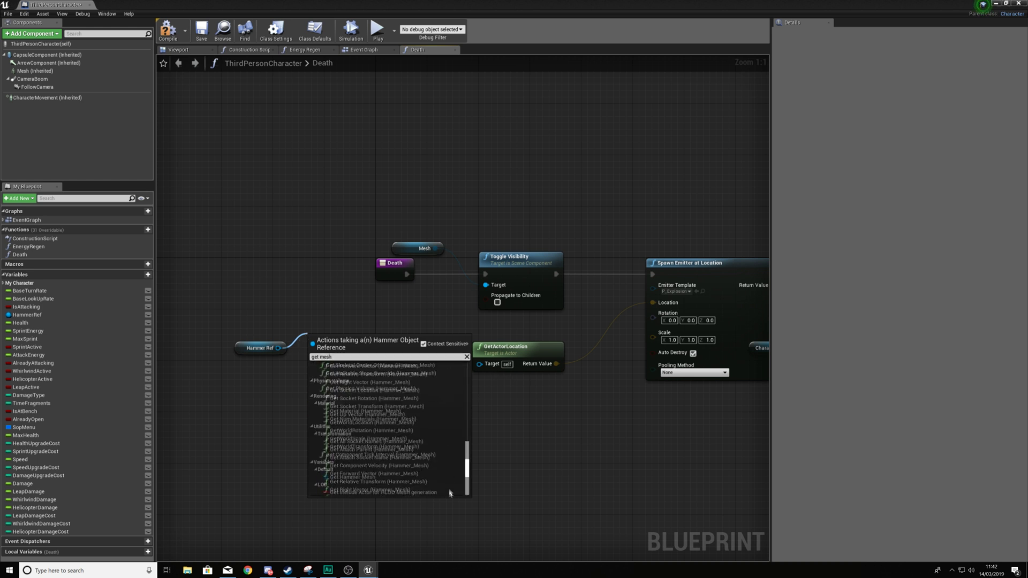
{"action": "left_click", "coordinate": [390, 478]}
{"action": "left_click_drag", "start_coordinate": [339, 349], "coordinate": [485, 284]}
Try to insert a Delay between SET Show Mouse Cursor and Set Game Paused, and move Set Game Paused back beside SET
{"action": "right_click_drag", "start_coordinate": [568, 310], "coordinate": [227, 281]}
{"action": "right_click_drag", "start_coordinate": [627, 333], "coordinate": [385, 337]}
{"action": "right_click_drag", "start_coordinate": [721, 307], "coordinate": [535, 312]}
{"action": "left_click_drag", "start_coordinate": [445, 260], "coordinate": [540, 260]}
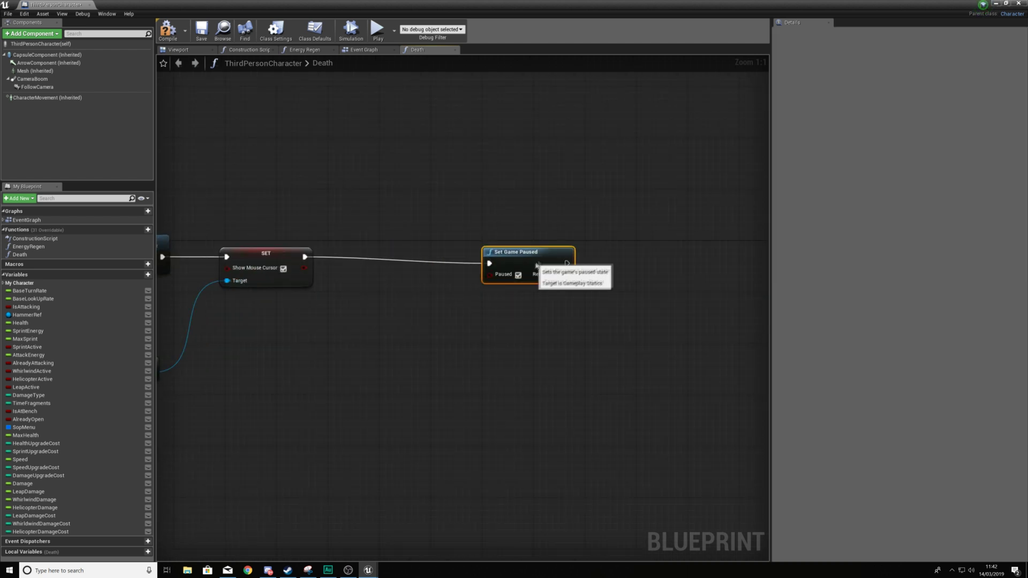
{"action": "left_click_drag", "start_coordinate": [303, 256], "coordinate": [345, 268]}
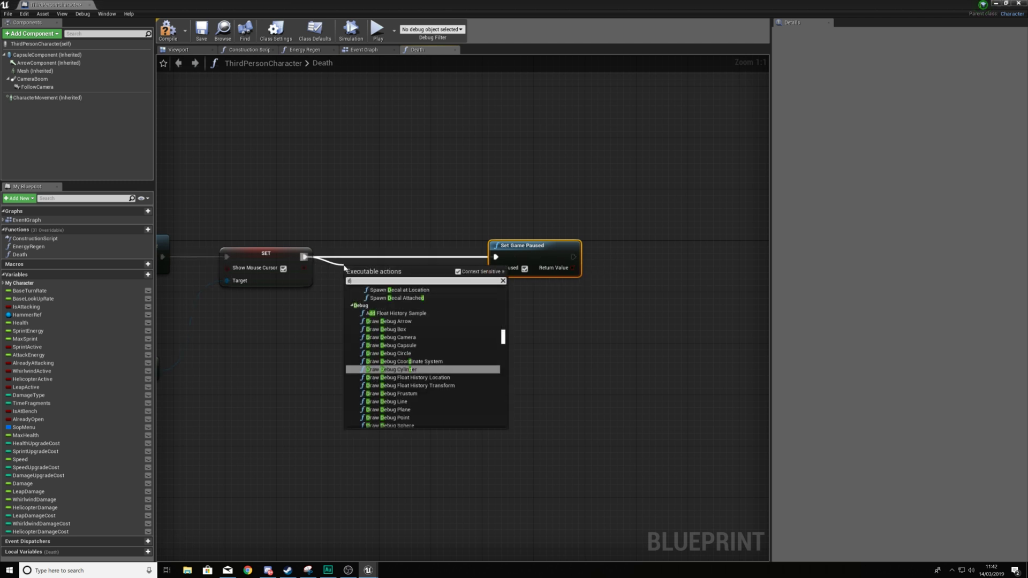
{"action": "type", "text": "delay"}
{"action": "left_click", "coordinate": [358, 214]}
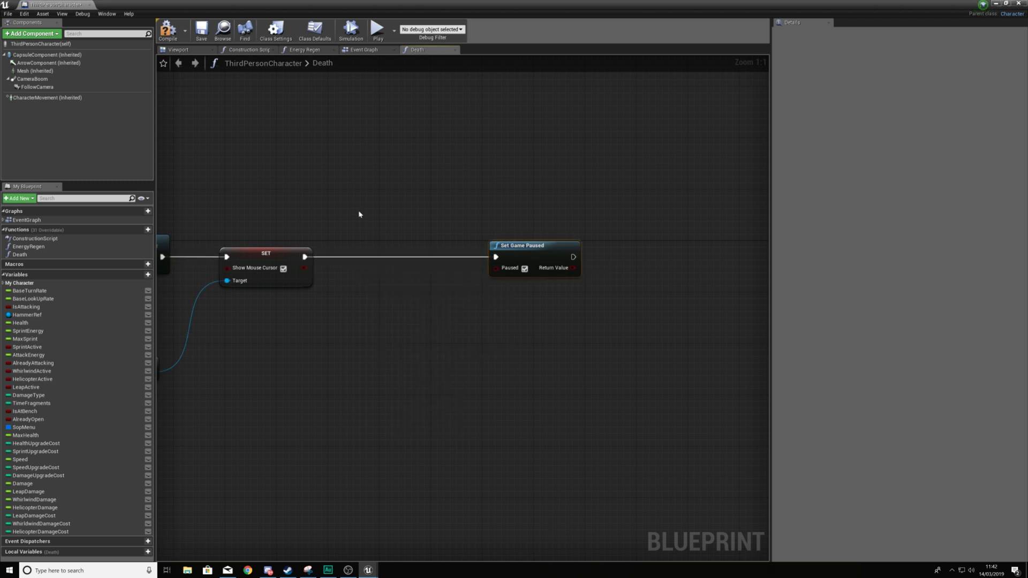
{"action": "left_click_drag", "start_coordinate": [533, 257], "coordinate": [400, 258]}
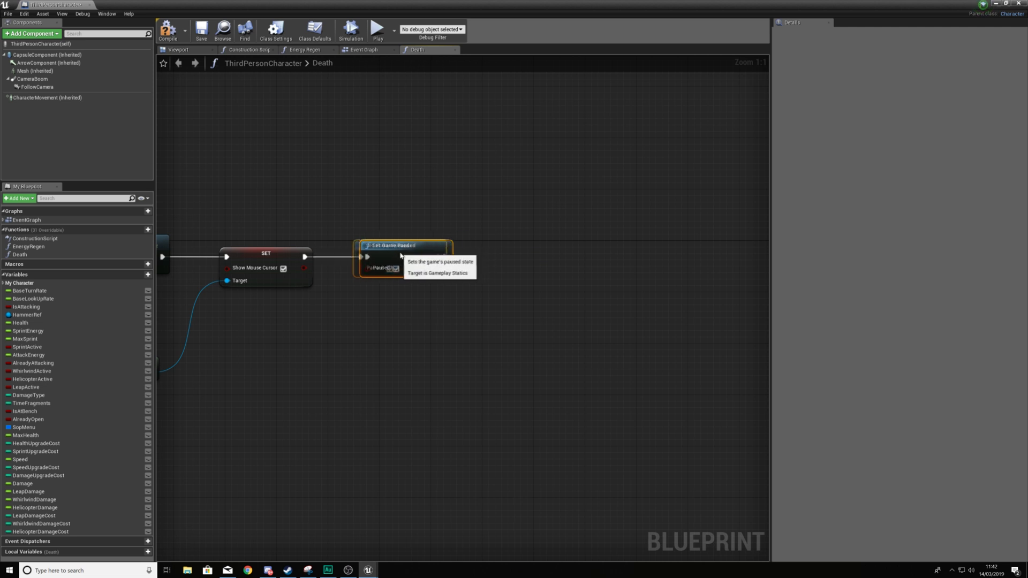
Play-test the level by walking the mech into the spider enemies until it dies, stop the session and reopen the ThirdPersonCharacter blueprint
{"action": "right_click_drag", "start_coordinate": [338, 236], "coordinate": [472, 228]}
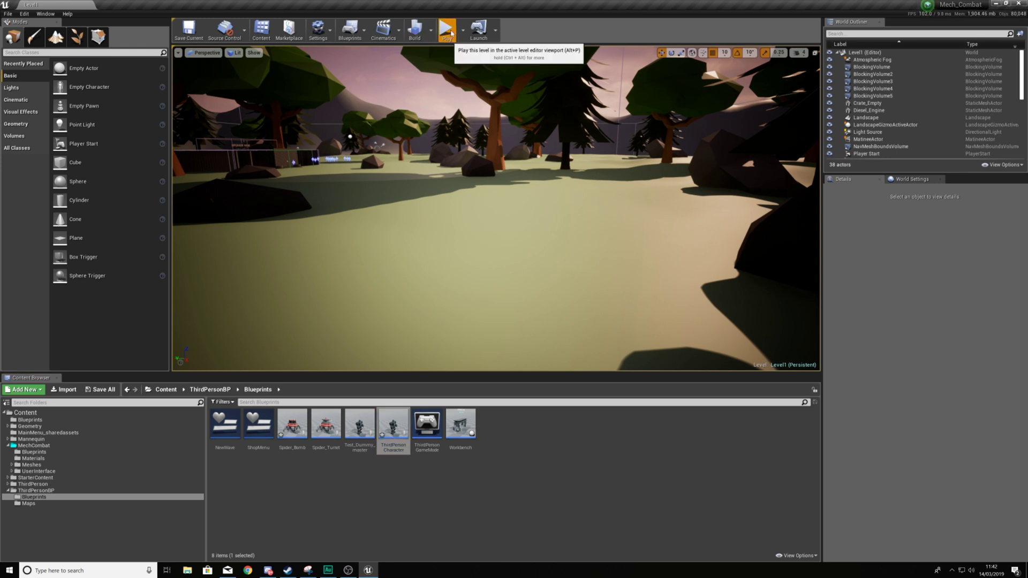
{"action": "left_click", "coordinate": [447, 29]}
{"action": "left_click", "coordinate": [489, 178]}
{"action": "key", "text": "w"}
{"action": "key", "text": "space"}
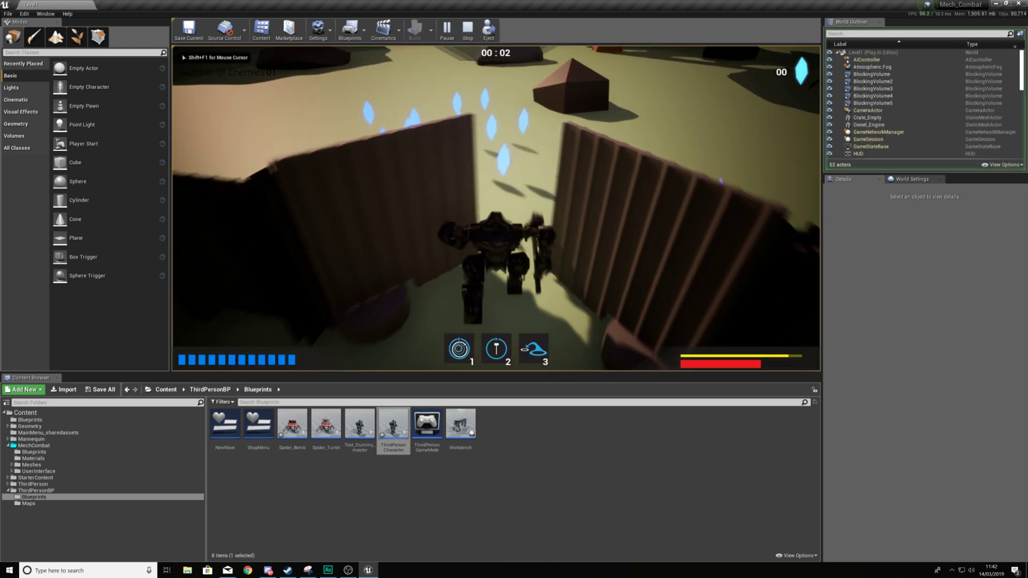
{"action": "key", "text": "w"}
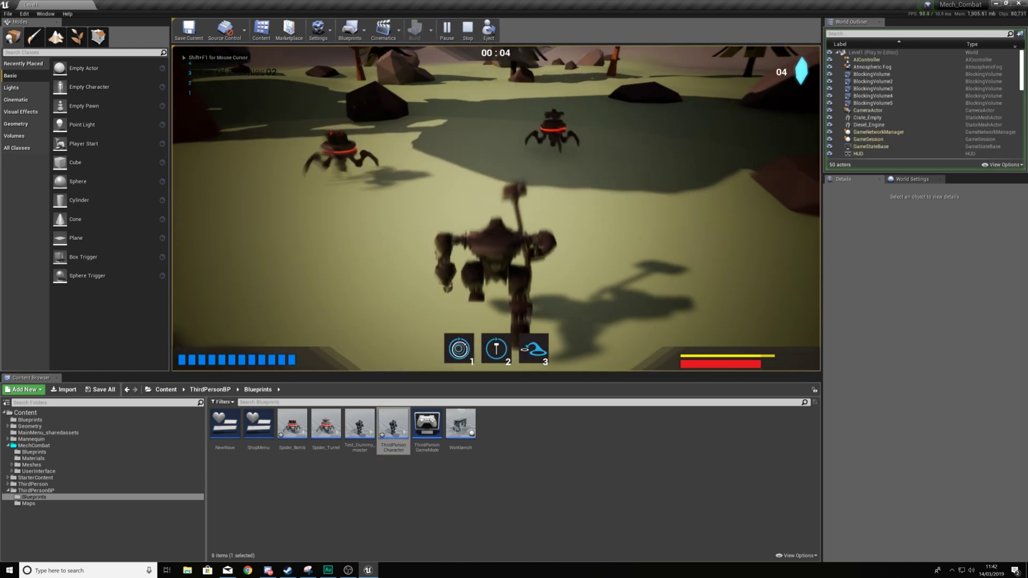
{"action": "key", "text": "w"}
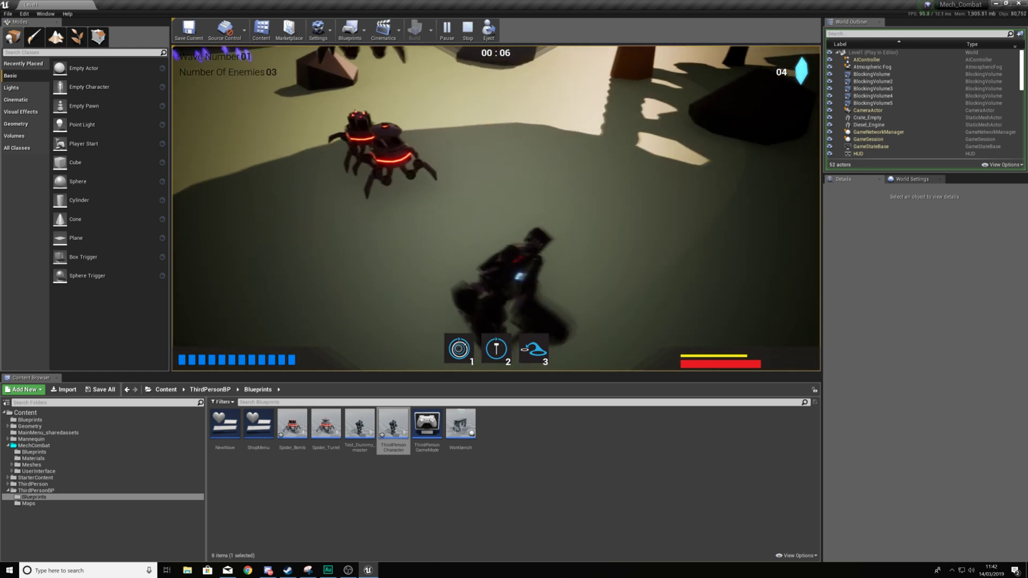
{"action": "key", "text": "s"}
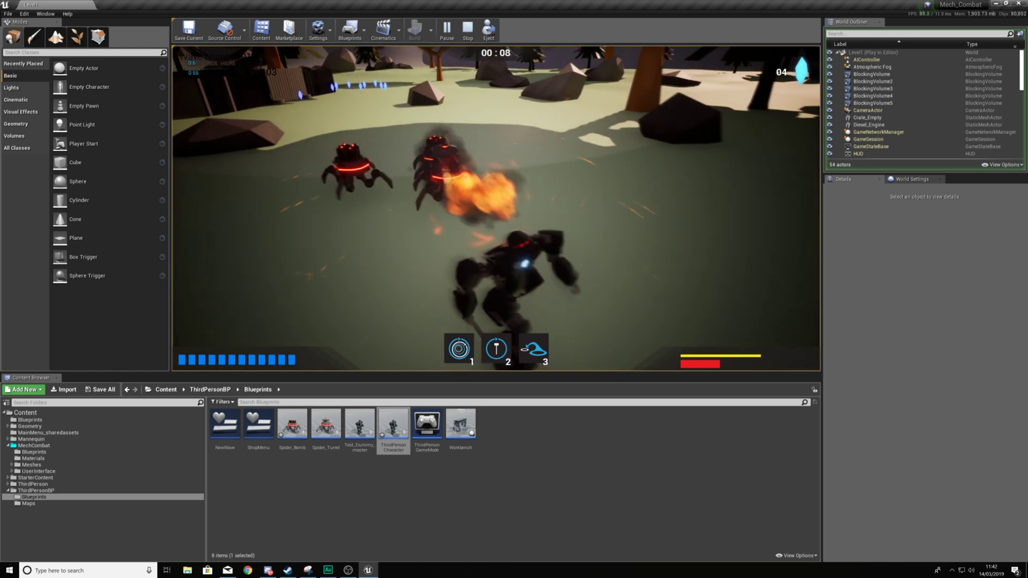
{"action": "left_click", "coordinate": [180, 302]}
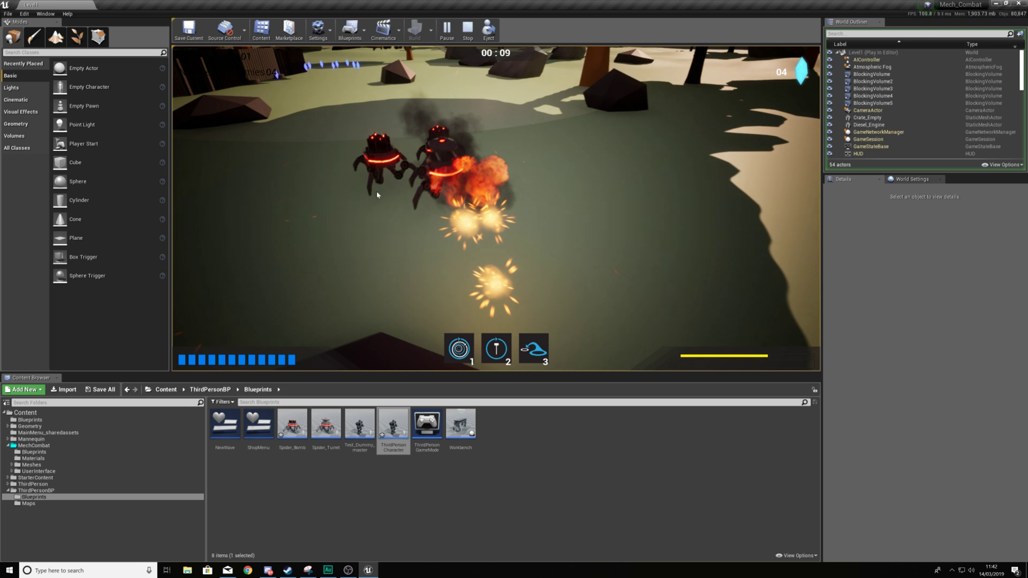
{"action": "key", "text": "Escape"}
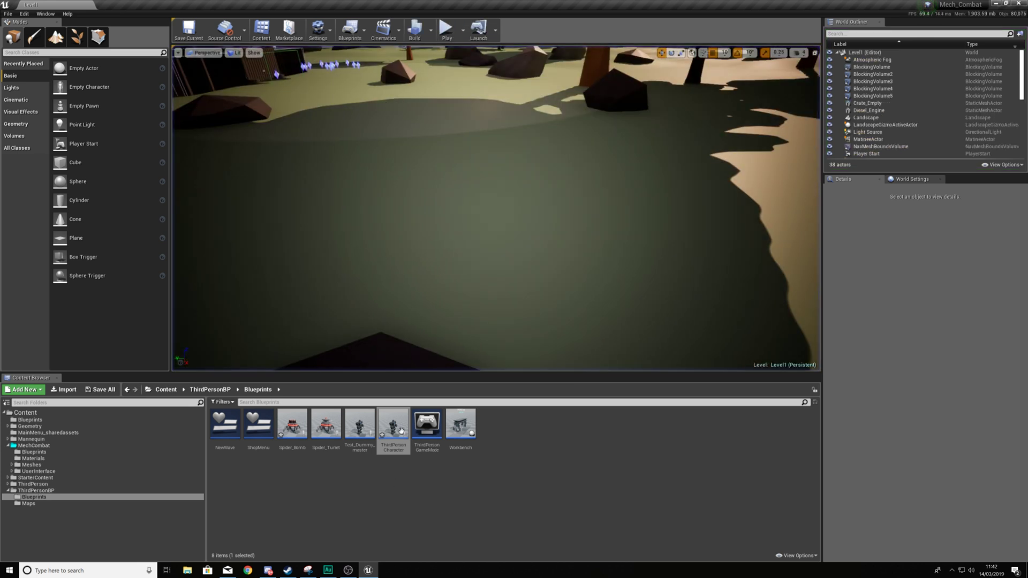
{"action": "double_click", "coordinate": [394, 426]}
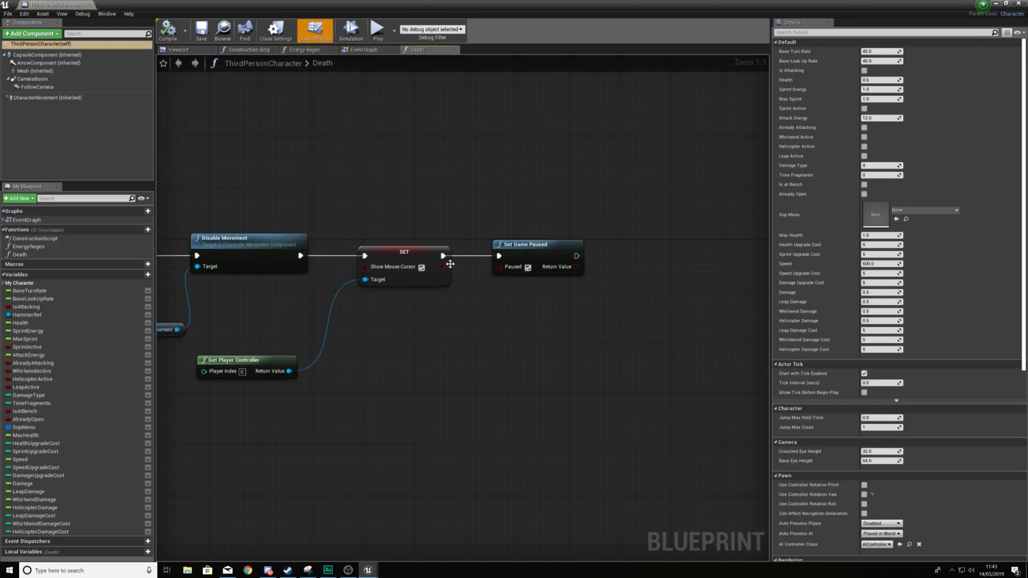
{"action": "left_click_drag", "start_coordinate": [441, 259], "coordinate": [476, 316]}
{"action": "left_click", "coordinate": [439, 308]}
{"action": "mouse_move", "coordinate": [444, 252]}
{"action": "left_mouse_down"}
{"action": "mouse_move", "coordinate": [483, 286]}
{"action": "mouse_move", "coordinate": [451, 253]}
{"action": "left_mouse_up"}
{"action": "left_click_drag", "start_coordinate": [536, 251], "coordinate": [626, 251]}
{"action": "left_click_drag", "start_coordinate": [453, 253], "coordinate": [498, 294]}
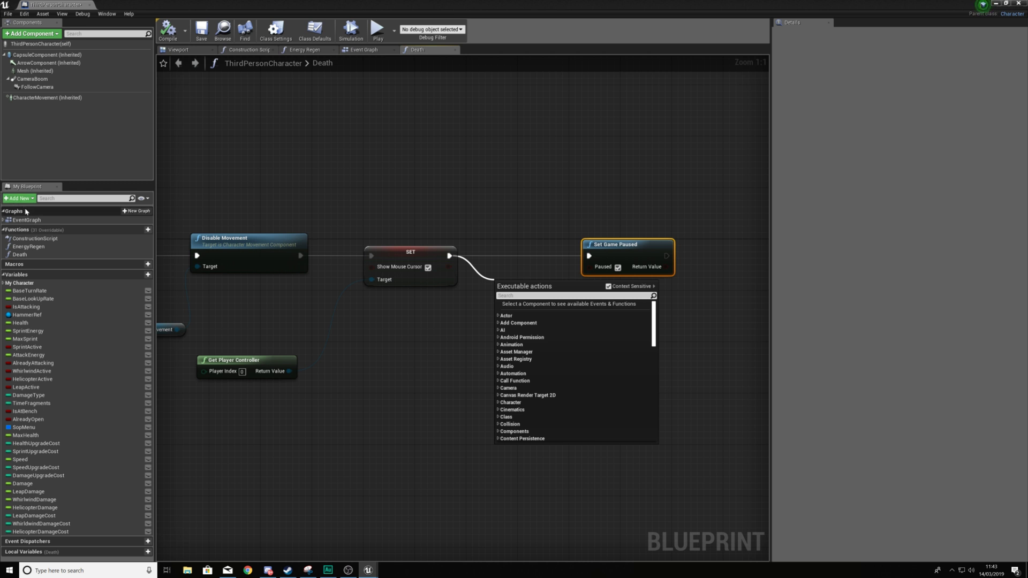
{"action": "left_click", "coordinate": [406, 211]}
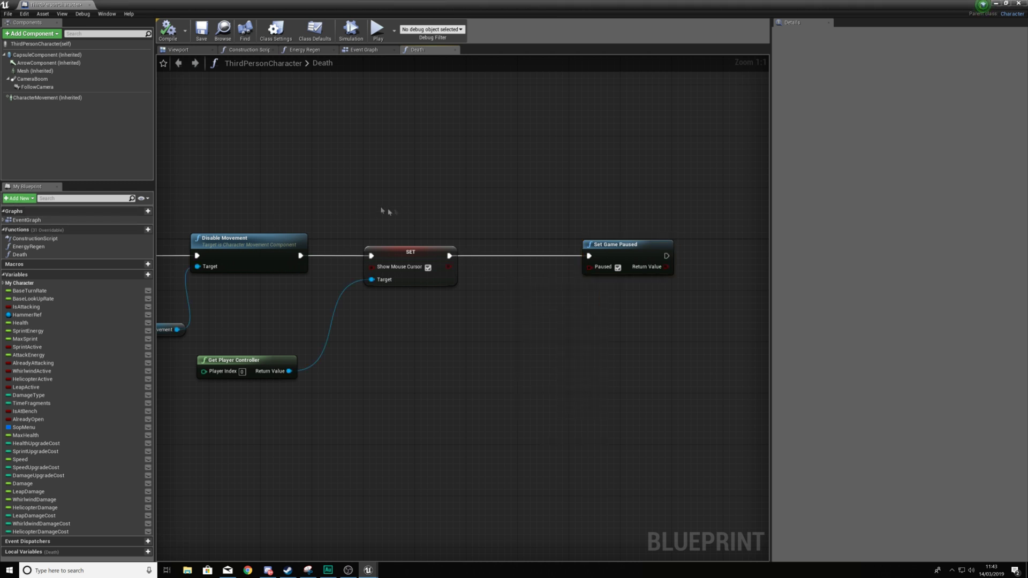
{"action": "left_click_drag", "start_coordinate": [617, 251], "coordinate": [533, 251]}
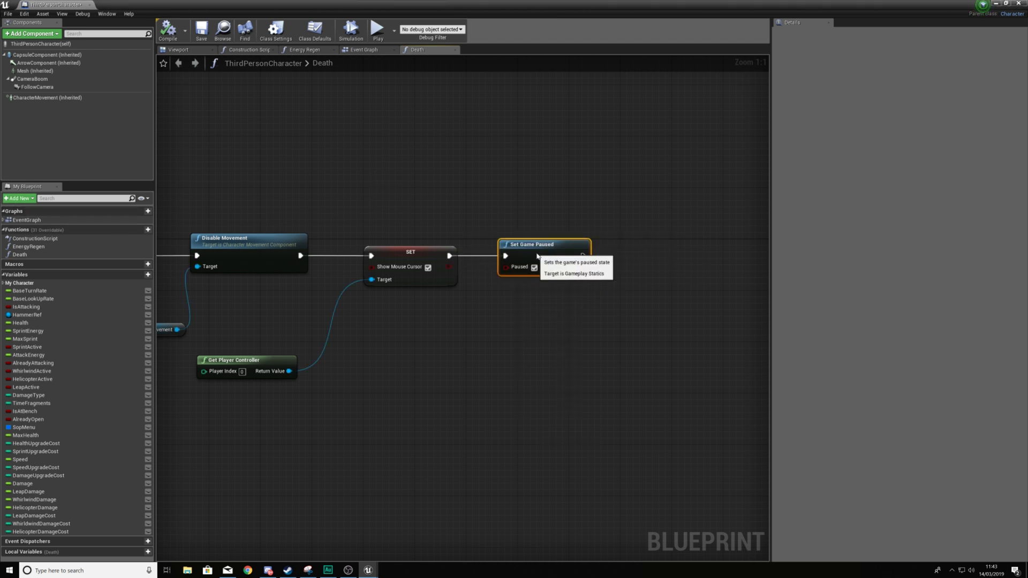
Add a Create Widget node after Set Game Paused in the Death function and align it with that node
{"action": "right_click_drag", "start_coordinate": [640, 248], "coordinate": [518, 244]}
{"action": "left_click_drag", "start_coordinate": [461, 252], "coordinate": [536, 259]}
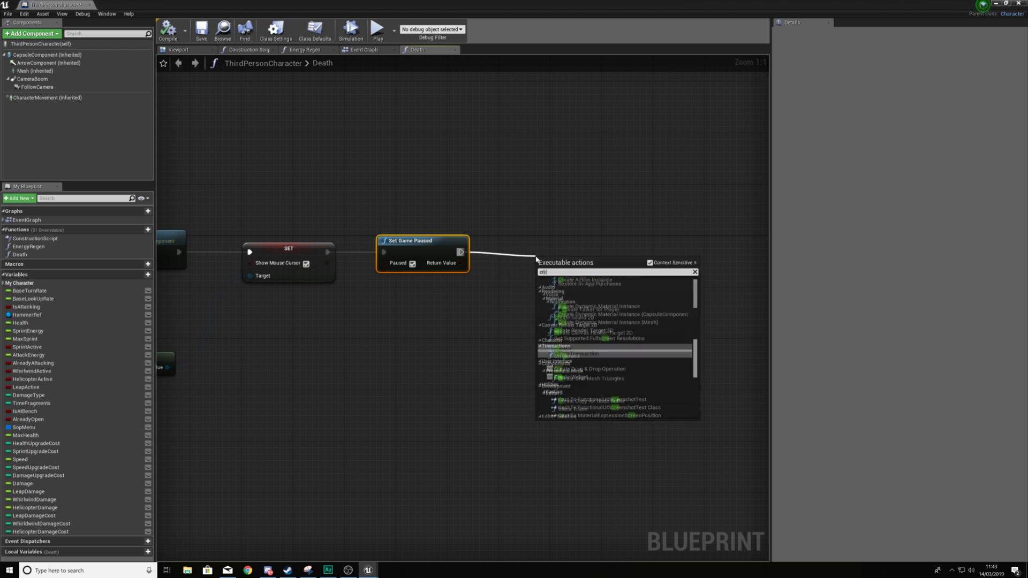
{"action": "type", "text": "create wid"}
{"action": "key", "text": "Return"}
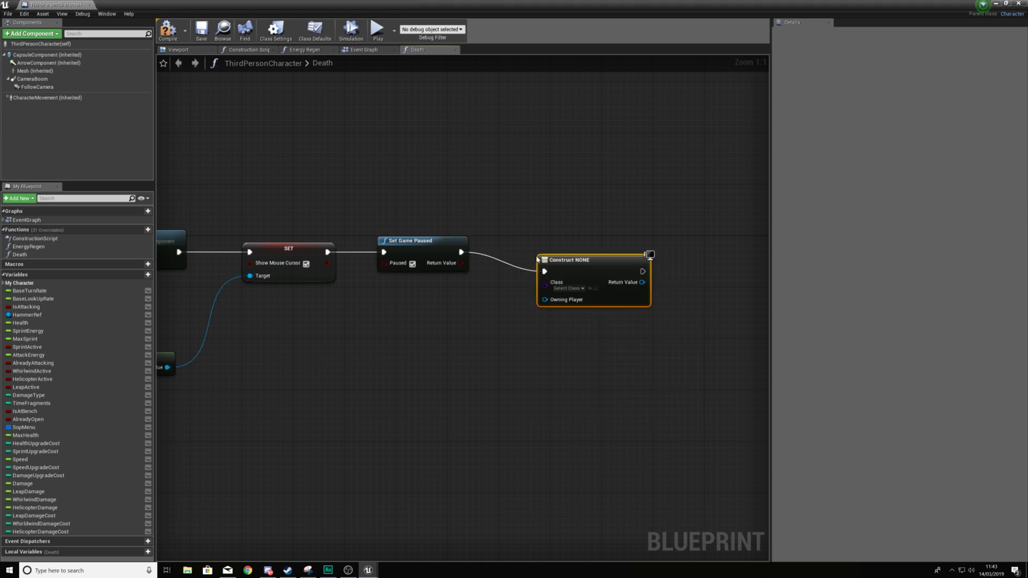
{"action": "key", "text": "q"}
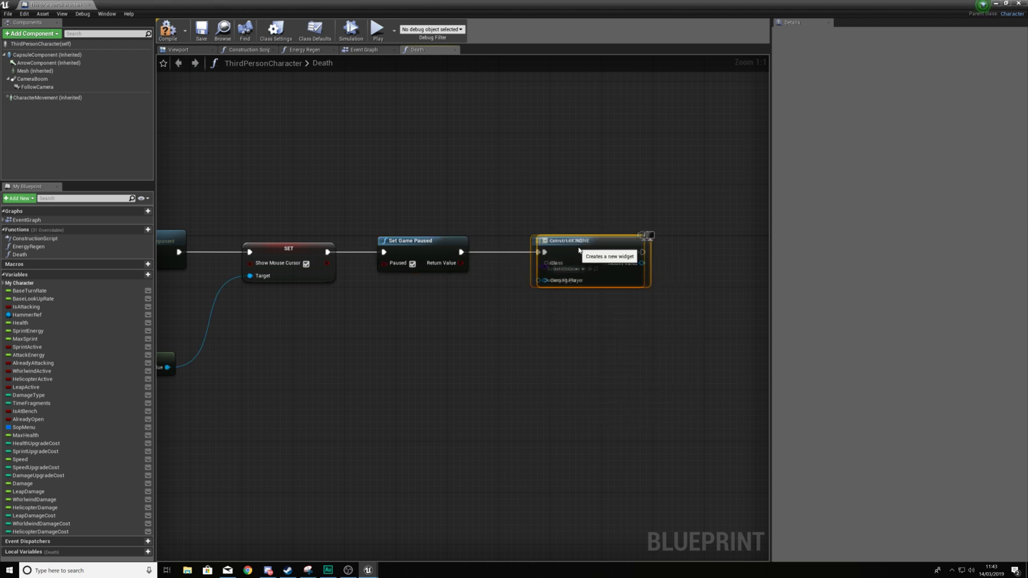
{"action": "left_click", "coordinate": [570, 269]}
{"action": "left_click", "coordinate": [582, 237]}
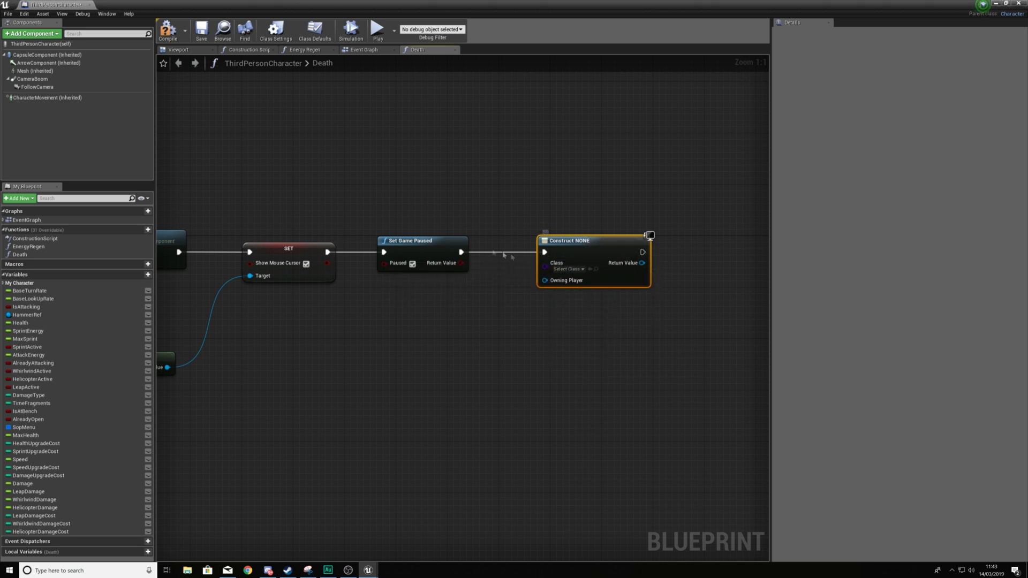
Add an Add to Viewport node from the Create Widget node's Return Value and place it in line after that node
{"action": "right_click_drag", "start_coordinate": [535, 232], "coordinate": [429, 231]}
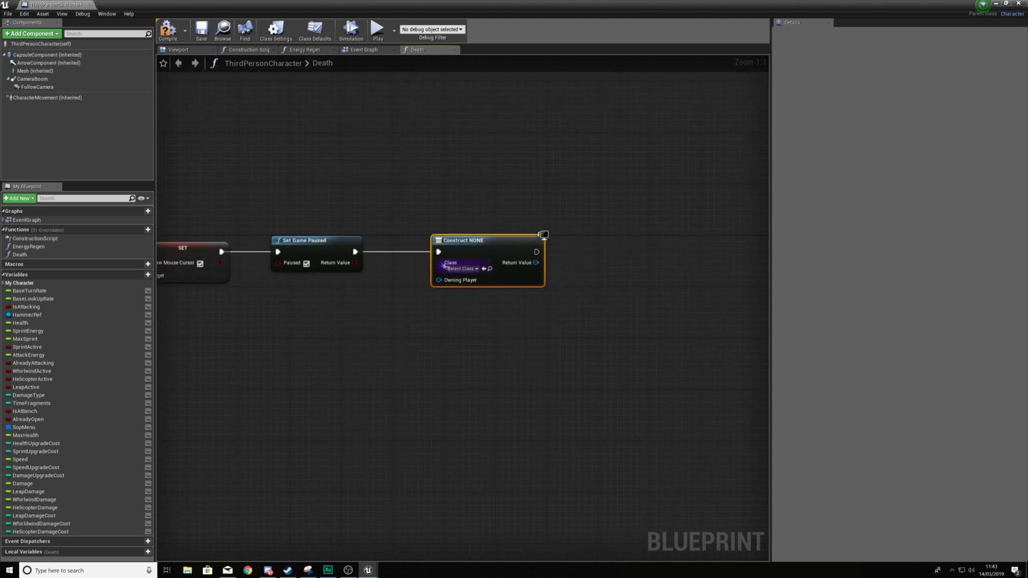
{"action": "left_click_drag", "start_coordinate": [530, 263], "coordinate": [580, 263]}
{"action": "type", "text": "add to vi"}
{"action": "key", "text": "Return"}
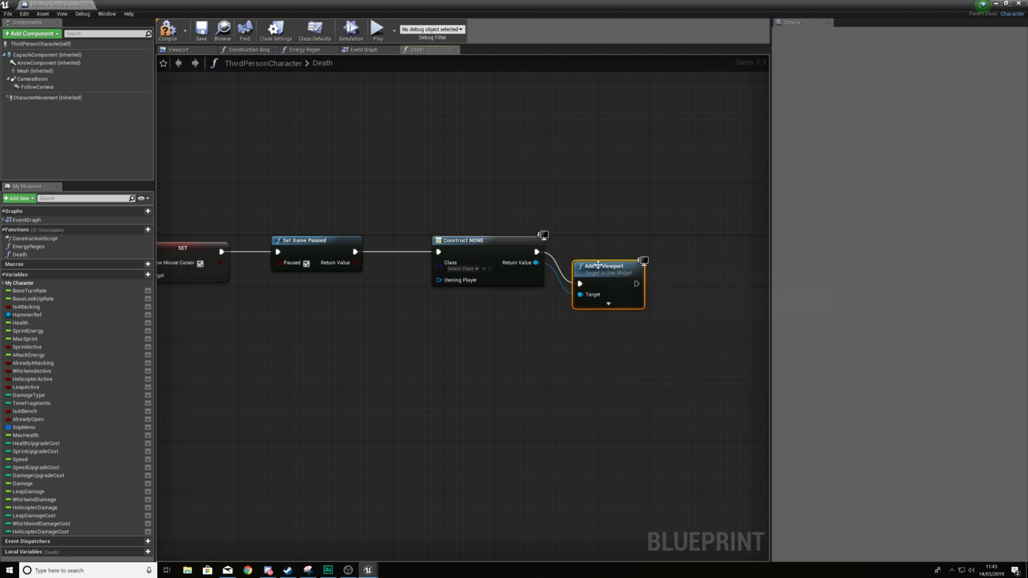
{"action": "left_click_drag", "start_coordinate": [598, 265], "coordinate": [619, 246]}
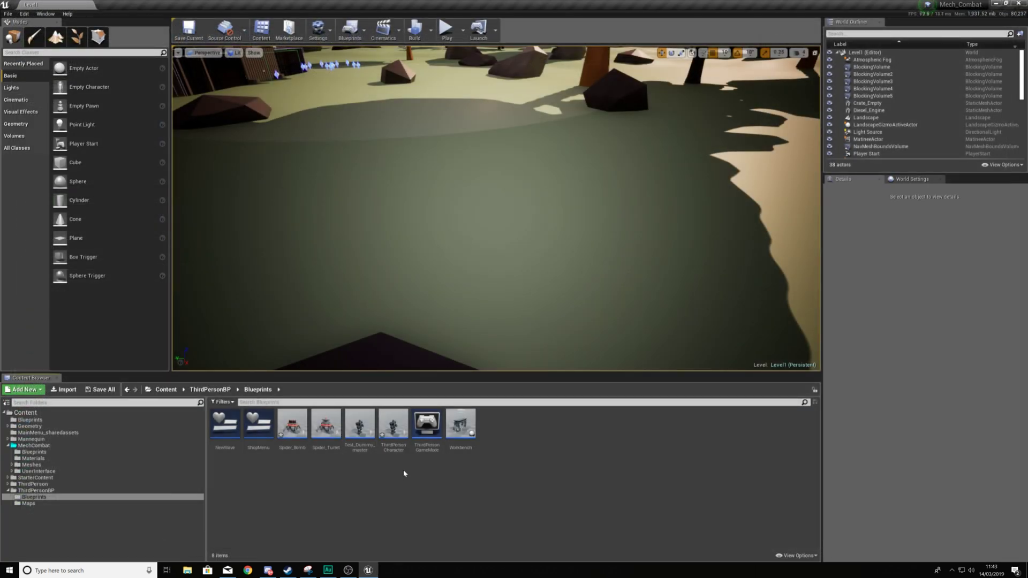
Create a Widget Blueprint named GameOver in the ThirdPersonBP Blueprints folder
{"action": "right_click", "coordinate": [427, 468]}
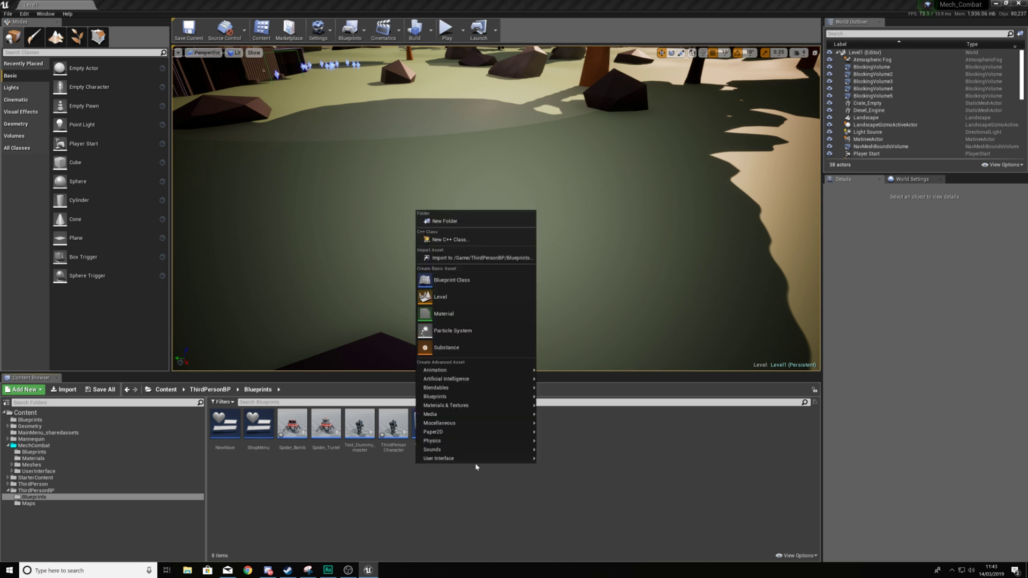
{"action": "mouse_move", "coordinate": [486, 462]}
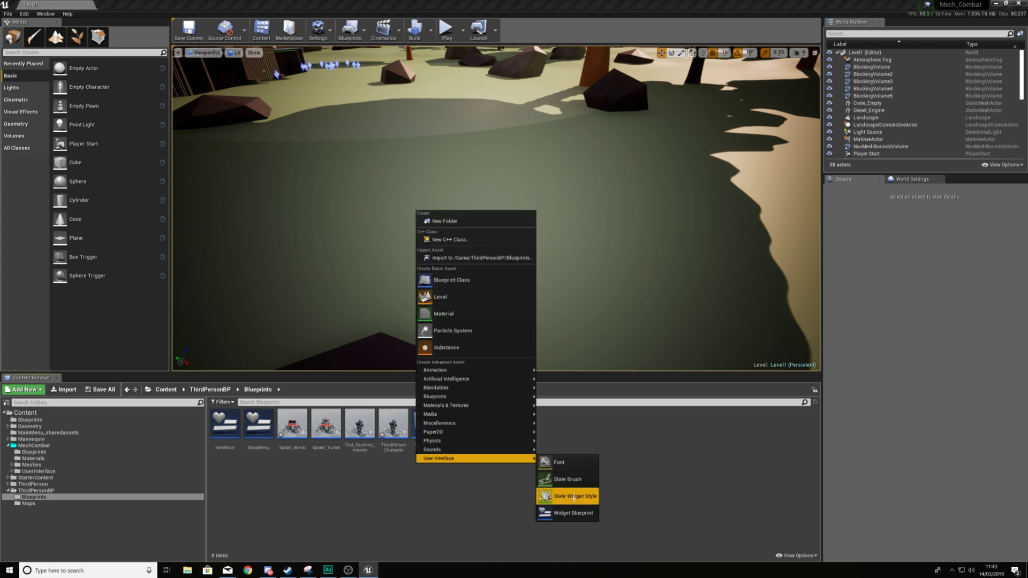
{"action": "left_click", "coordinate": [572, 513]}
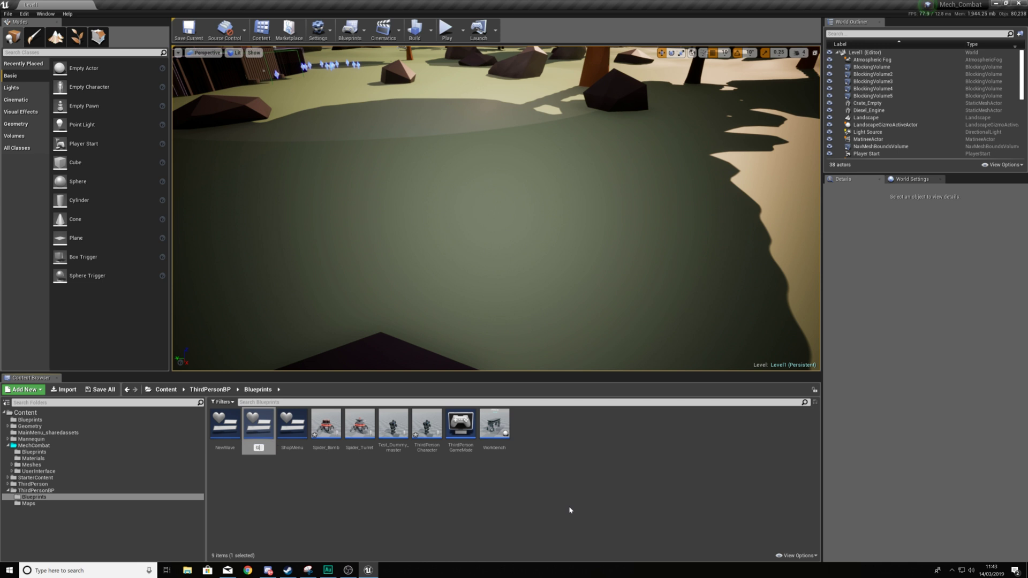
{"action": "key", "text": "Return"}
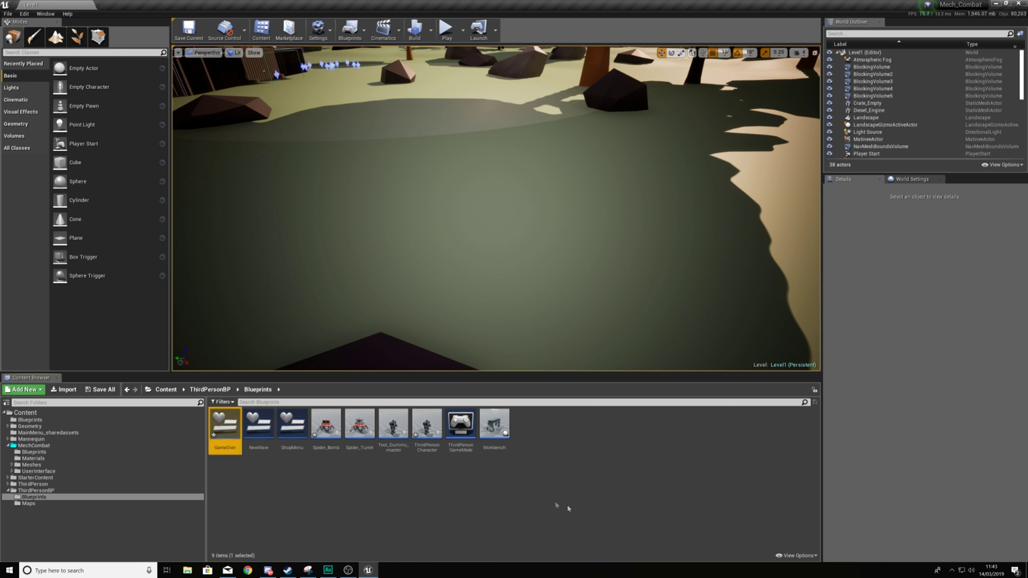
Set the Create Widget node's Class to GameOver in ThirdPersonCharacter's Death function and close the blueprint
{"action": "double_click", "coordinate": [427, 427]}
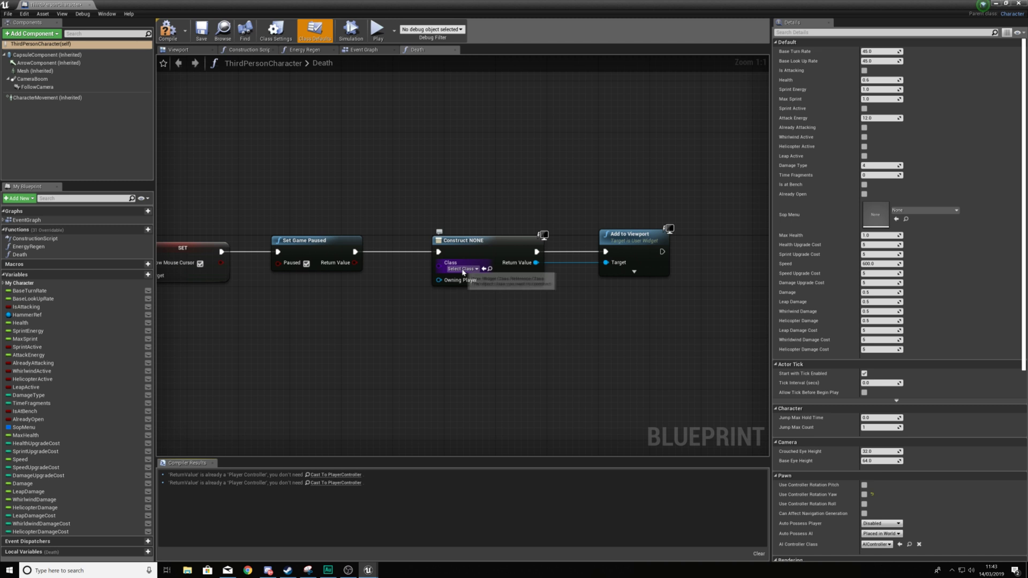
{"action": "left_click", "coordinate": [462, 269]}
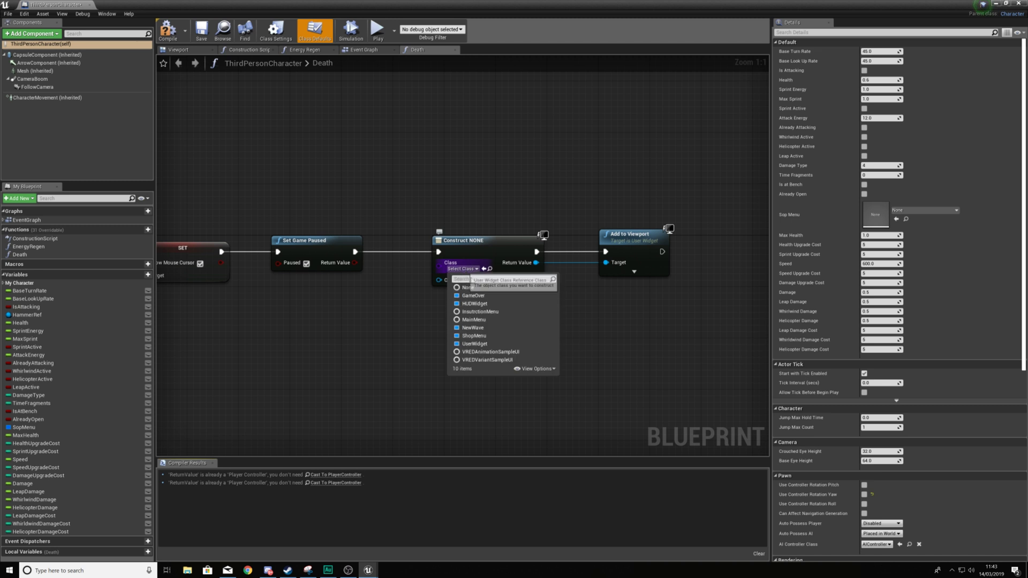
{"action": "left_click", "coordinate": [474, 295]}
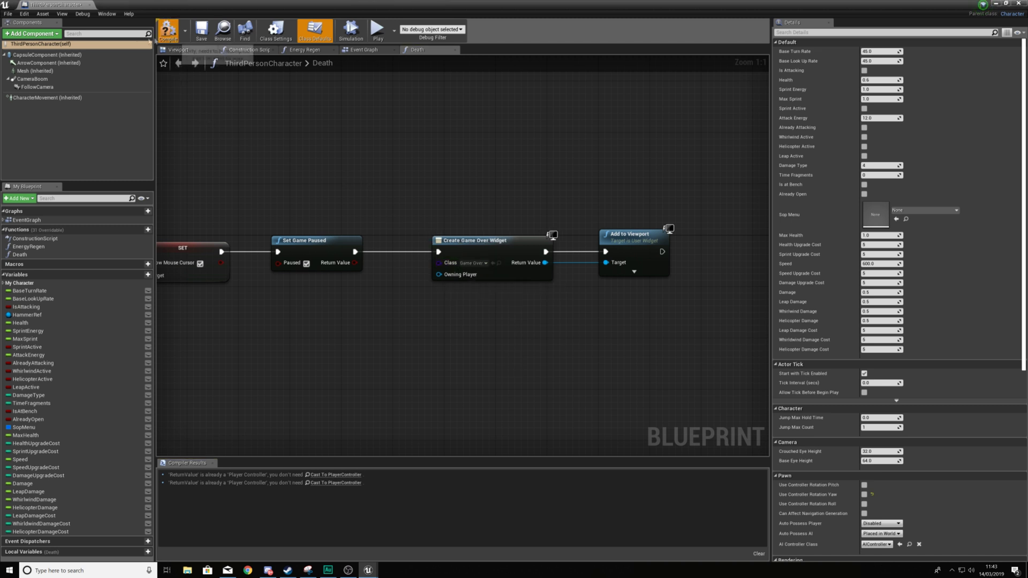
{"action": "left_click", "coordinate": [89, 5]}
Open the GameOver widget and place a Background Blur on its canvas panel
{"action": "double_click", "coordinate": [224, 423]}
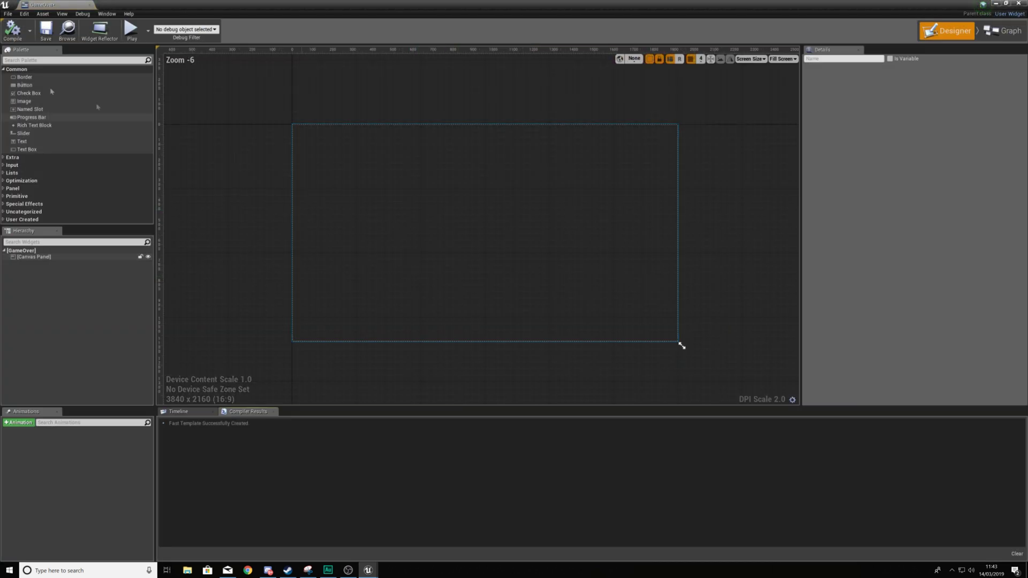
{"action": "left_click", "coordinate": [34, 61]}
{"action": "type", "text": "blur"}
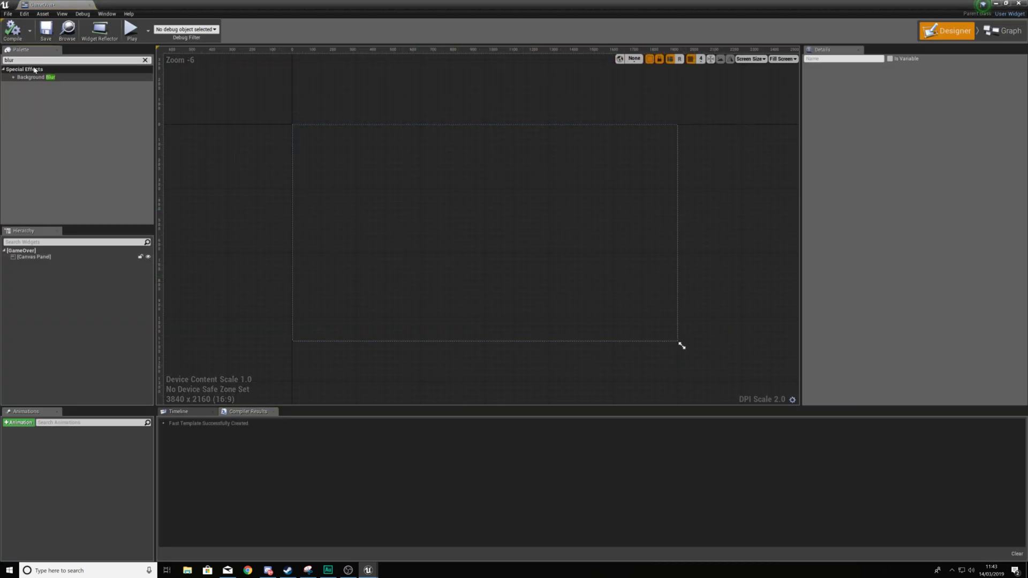
{"action": "left_click_drag", "start_coordinate": [34, 77], "coordinate": [423, 212]}
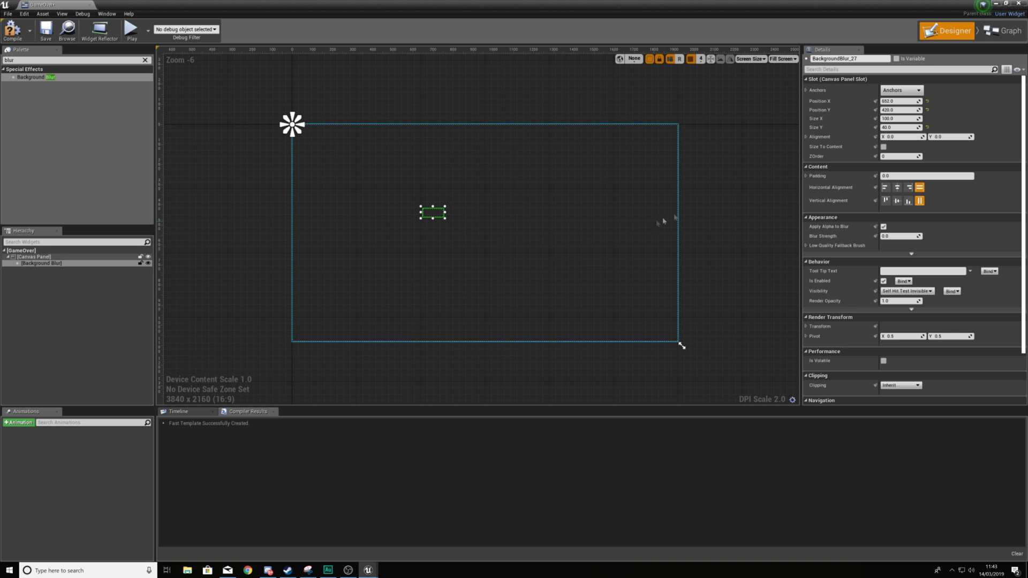
Size the Background Blur to 1920 by 1080 and anchor it to stretch across the whole canvas
{"action": "left_click", "coordinate": [901, 118]}
{"action": "type", "text": "1920"}
{"action": "key", "text": "Tab"}
{"action": "type", "text": "1080"}
{"action": "key", "text": "Return"}
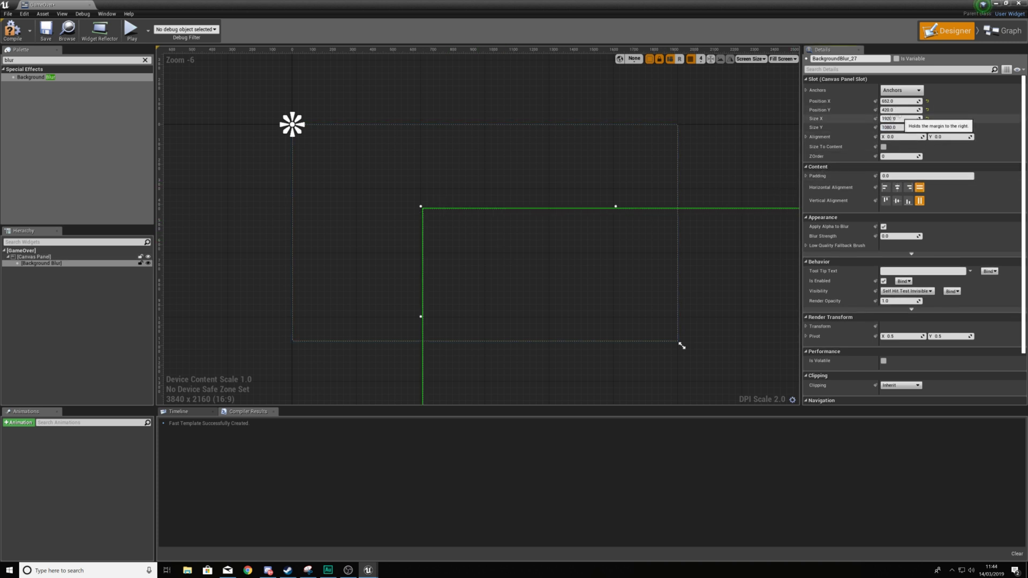
{"action": "left_click", "coordinate": [902, 90]}
{"action": "left_click", "coordinate": [977, 197]}
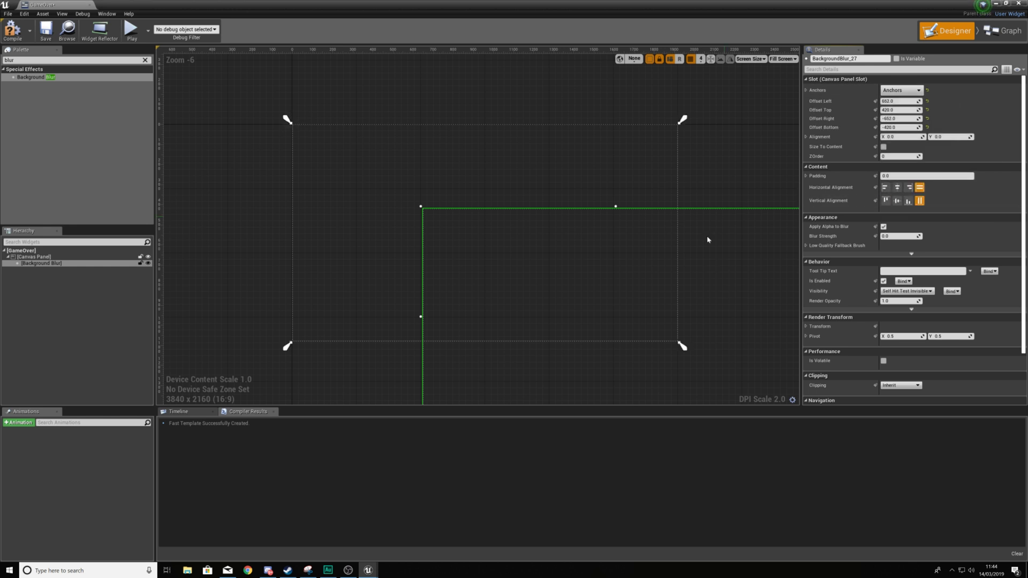
Set the Background Blur's left, top, right and bottom offsets to 0 so it fills the canvas
{"action": "left_click", "coordinate": [900, 101]}
{"action": "type", "text": "0"}
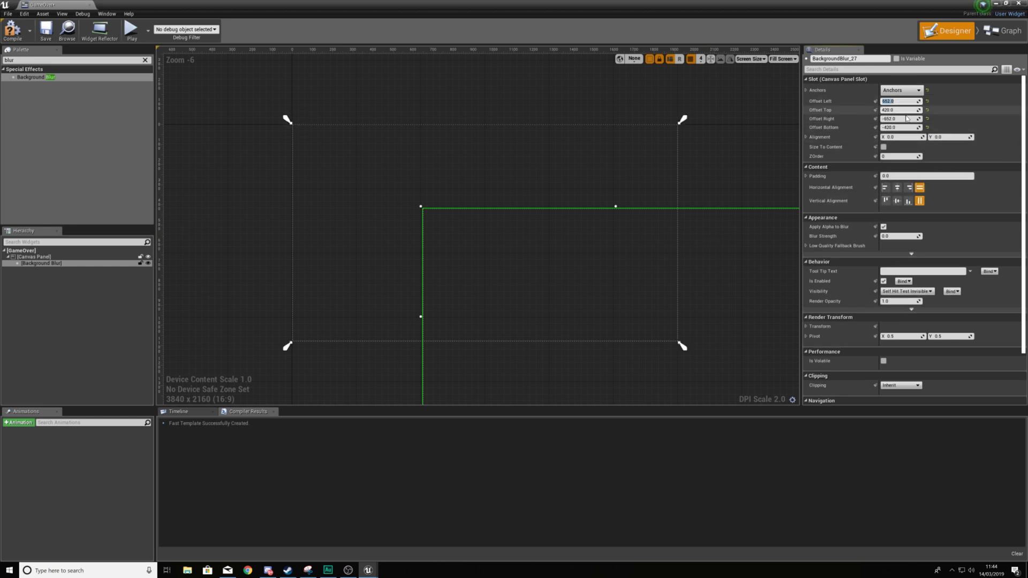
{"action": "left_click", "coordinate": [900, 110]}
{"action": "type", "text": "0"}
{"action": "left_click", "coordinate": [900, 119]}
{"action": "type", "text": "0"}
{"action": "left_click", "coordinate": [901, 127]}
{"action": "type", "text": "0"}
{"action": "key", "text": "Return"}
{"action": "left_click", "coordinate": [728, 210]}
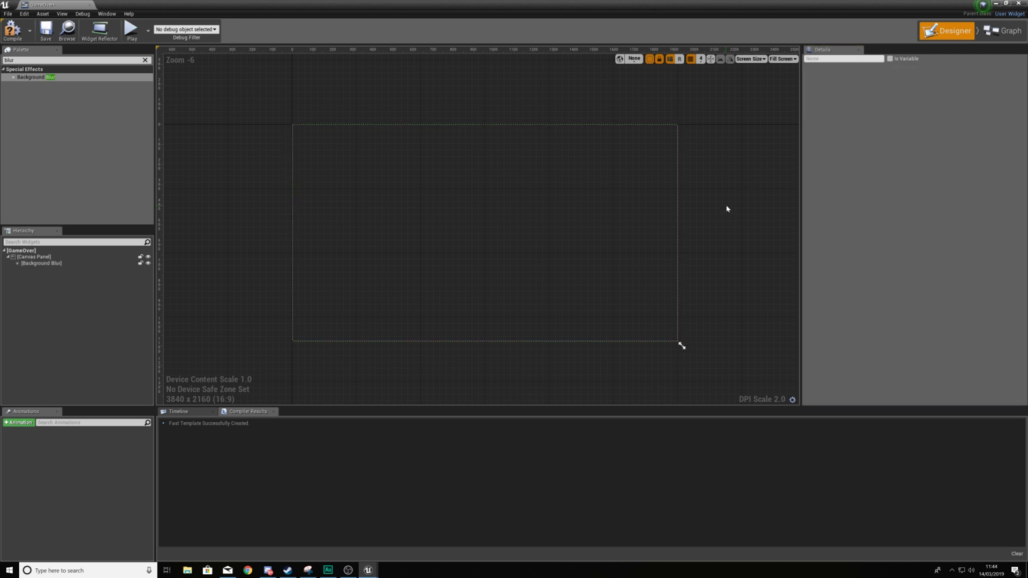
Add a Text block reading "Game Over" and parent it directly to the Canvas Panel
{"action": "left_click", "coordinate": [145, 60]}
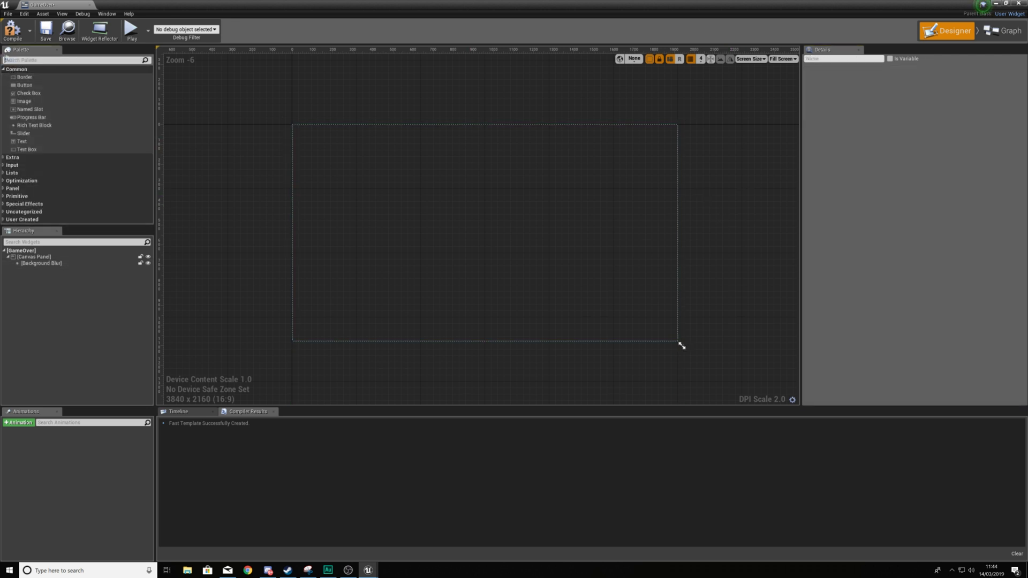
{"action": "left_click_drag", "start_coordinate": [22, 141], "coordinate": [433, 176]}
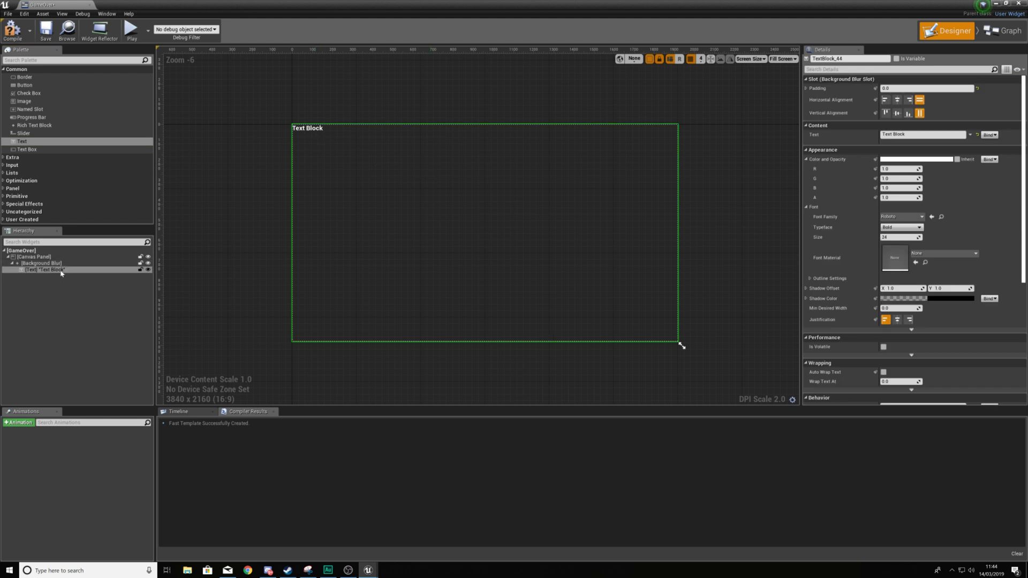
{"action": "left_click", "coordinate": [905, 134]}
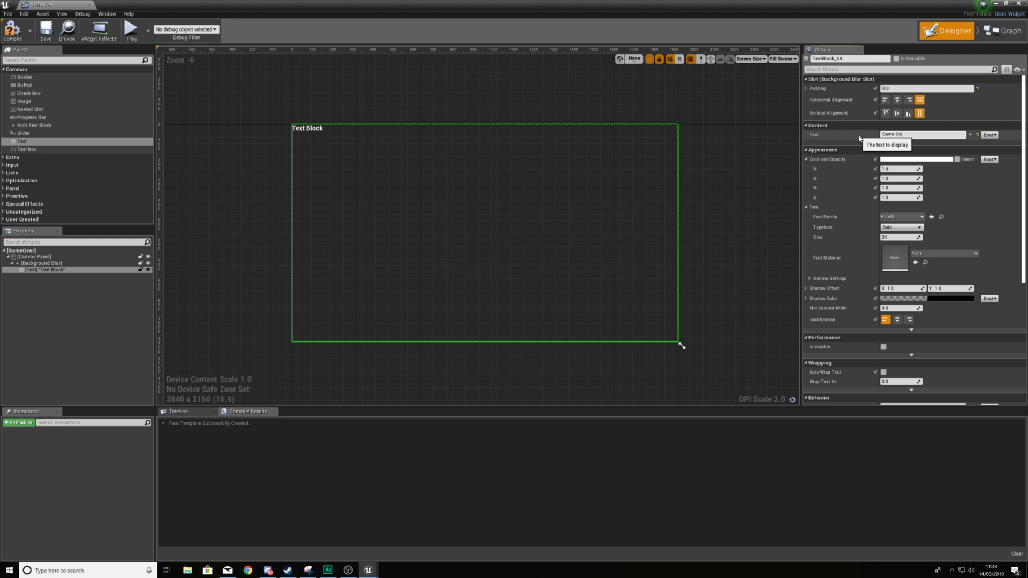
{"action": "left_click", "coordinate": [35, 269]}
{"action": "left_click_drag", "start_coordinate": [38, 269], "coordinate": [30, 260]}
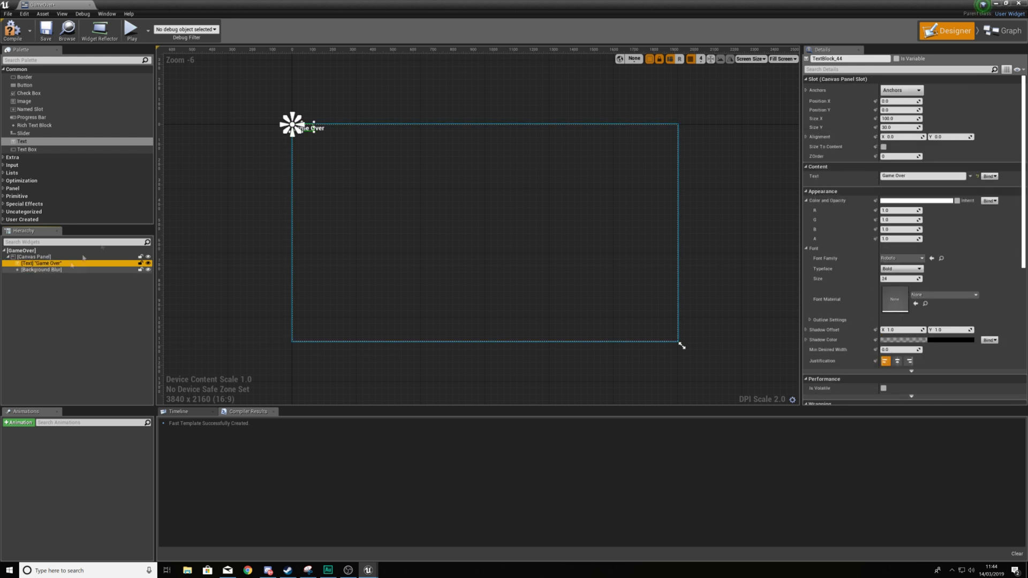
Move the Game Over text to about X 752, Y 276 with font size 125 and a box about 930 by 190
{"action": "left_click_drag", "start_coordinate": [314, 131], "coordinate": [480, 179]}
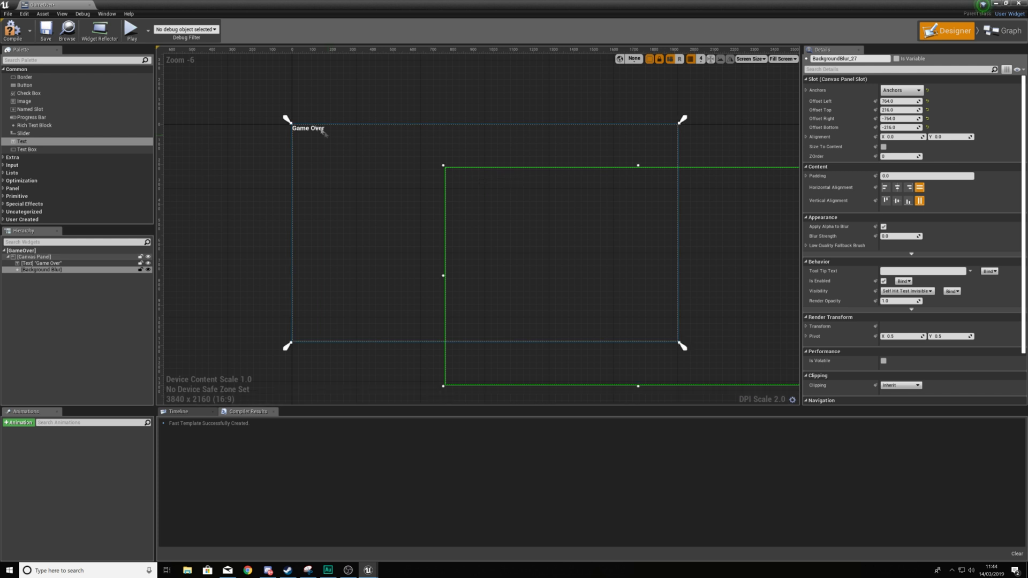
{"action": "left_click_drag", "start_coordinate": [493, 228], "coordinate": [420, 299]}
{"action": "left_click_drag", "start_coordinate": [310, 130], "coordinate": [440, 188]}
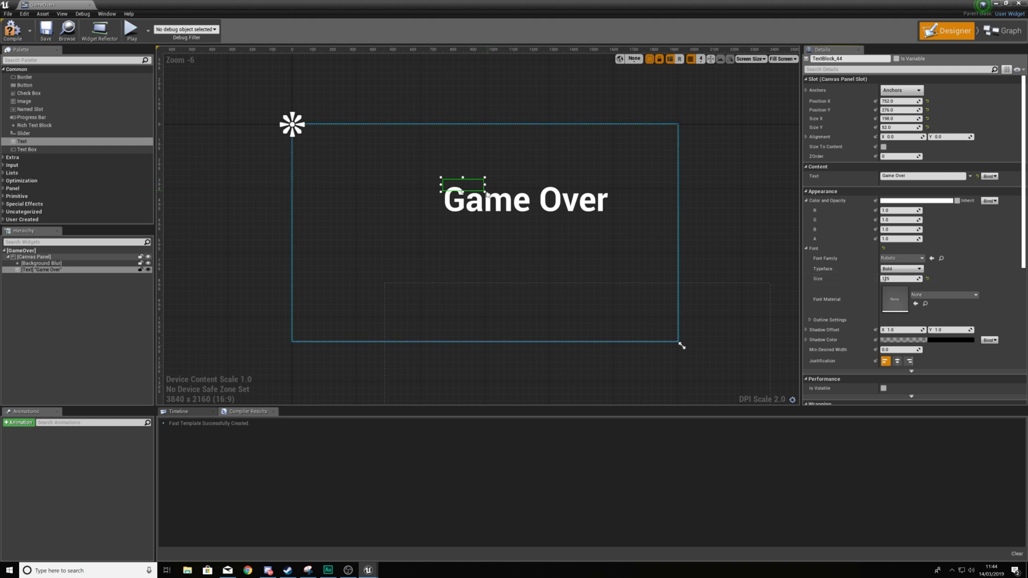
{"action": "left_click_drag", "start_coordinate": [485, 191], "coordinate": [632, 219]}
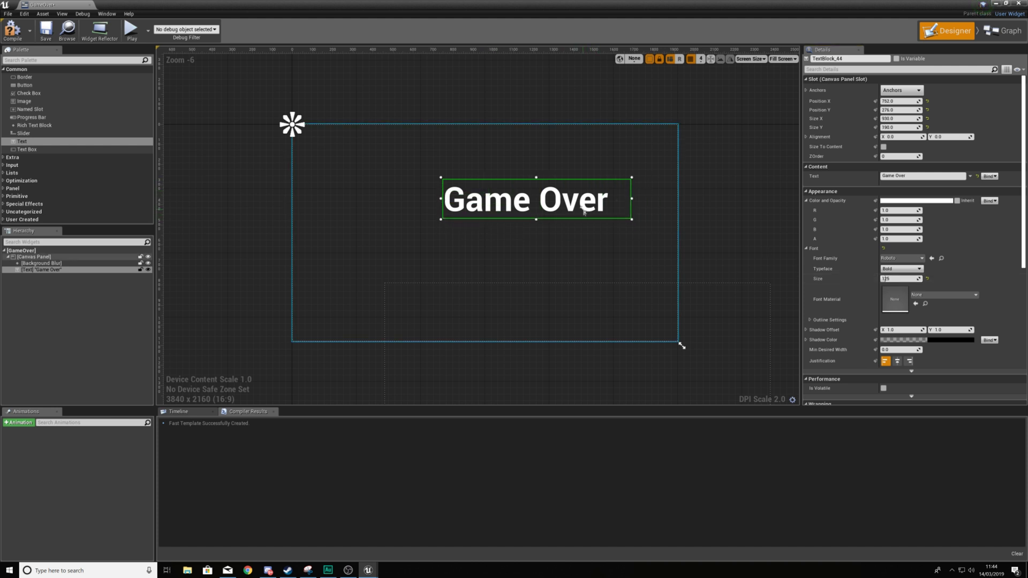
Change the heading to "GAME OVER" and move it to about X 500, Y 216
{"action": "left_click", "coordinate": [906, 176]}
{"action": "type", "text": "GAME OVER"}
{"action": "key", "text": "Return"}
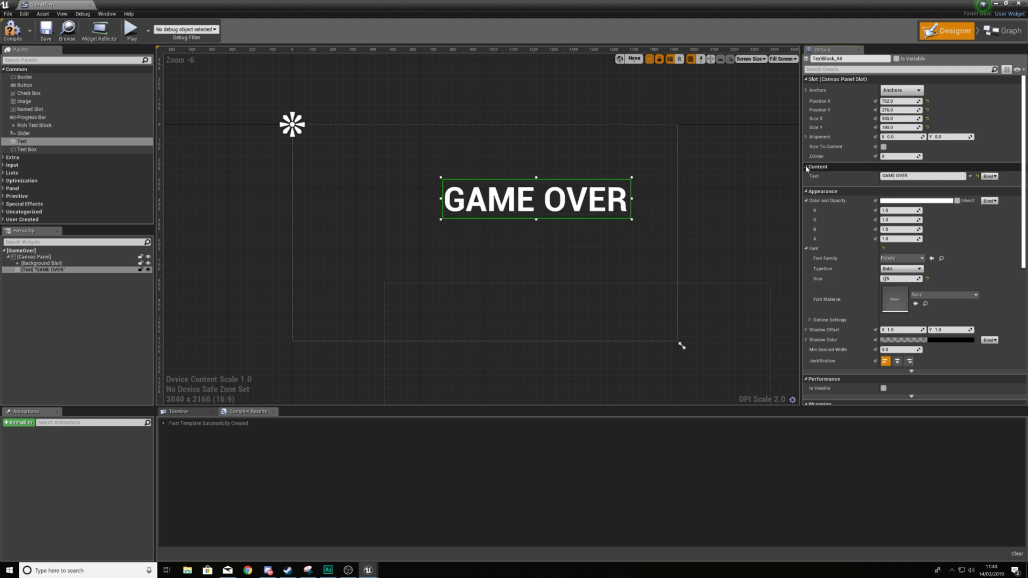
{"action": "left_click_drag", "start_coordinate": [593, 203], "coordinate": [544, 191]}
Shift the Background Blur so its left edge lines up with the canvas's left edge
{"action": "left_click_drag", "start_coordinate": [482, 323], "coordinate": [391, 335]}
{"action": "left_click", "coordinate": [421, 247]}
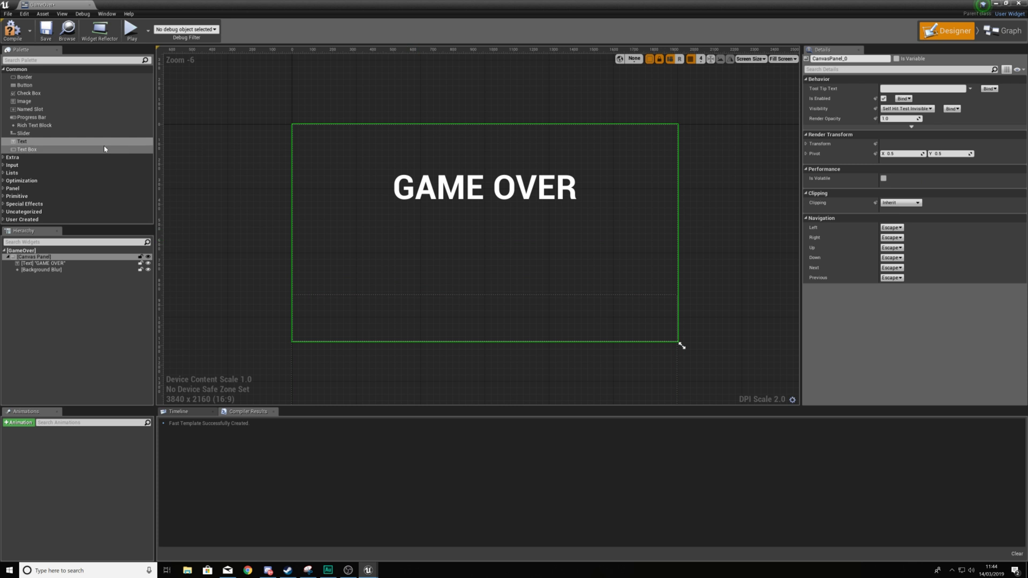
{"action": "left_click", "coordinate": [235, 209]}
Place two buttons and two Text blocks on the canvas below the GAME OVER heading
{"action": "left_click_drag", "start_coordinate": [26, 85], "coordinate": [473, 231]}
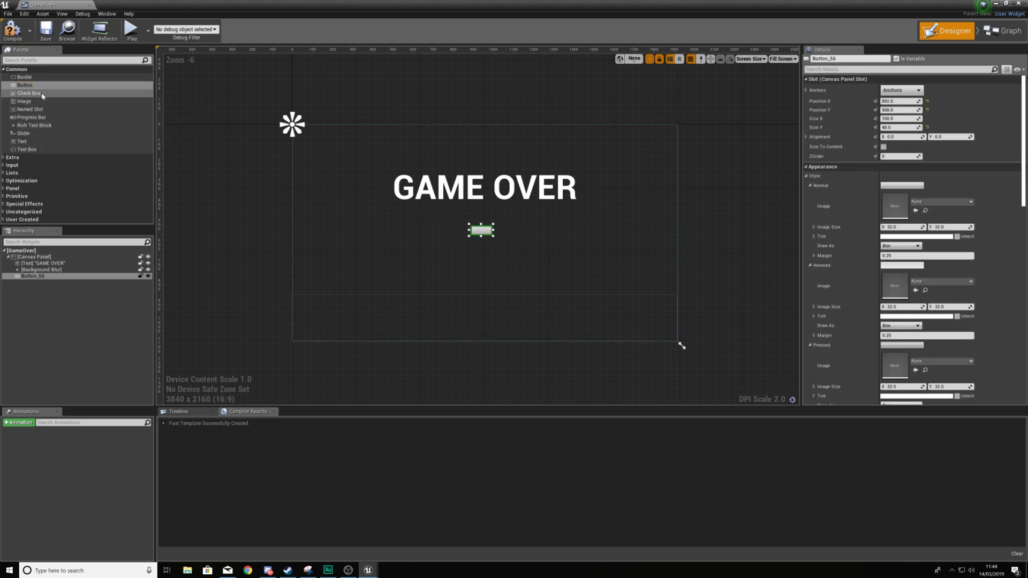
{"action": "left_click_drag", "start_coordinate": [25, 85], "coordinate": [474, 244]}
{"action": "left_click_drag", "start_coordinate": [21, 141], "coordinate": [428, 215]}
{"action": "left_click_drag", "start_coordinate": [21, 142], "coordinate": [475, 207]}
Set the first new Text block to "You survived until round:", widen its box to about 373, and move it up slightly
{"action": "left_click", "coordinate": [436, 217]}
{"action": "left_click_drag", "start_coordinate": [917, 176], "coordinate": [895, 176]}
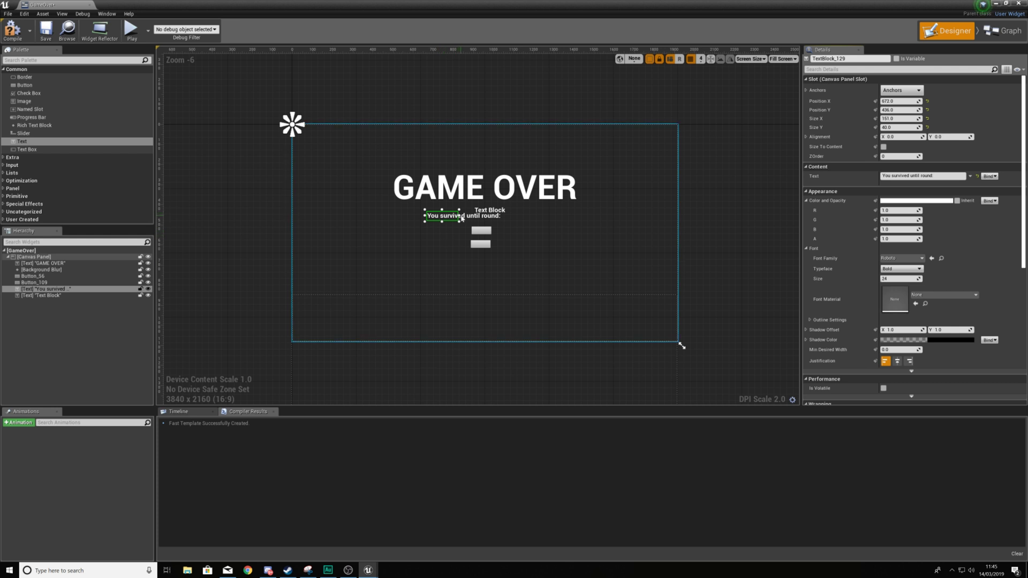
{"action": "left_click", "coordinate": [529, 210]}
{"action": "scroll", "coordinate": [529, 210], "scroll_direction": "up", "scroll_amount": 5}
{"action": "left_click", "coordinate": [406, 230]}
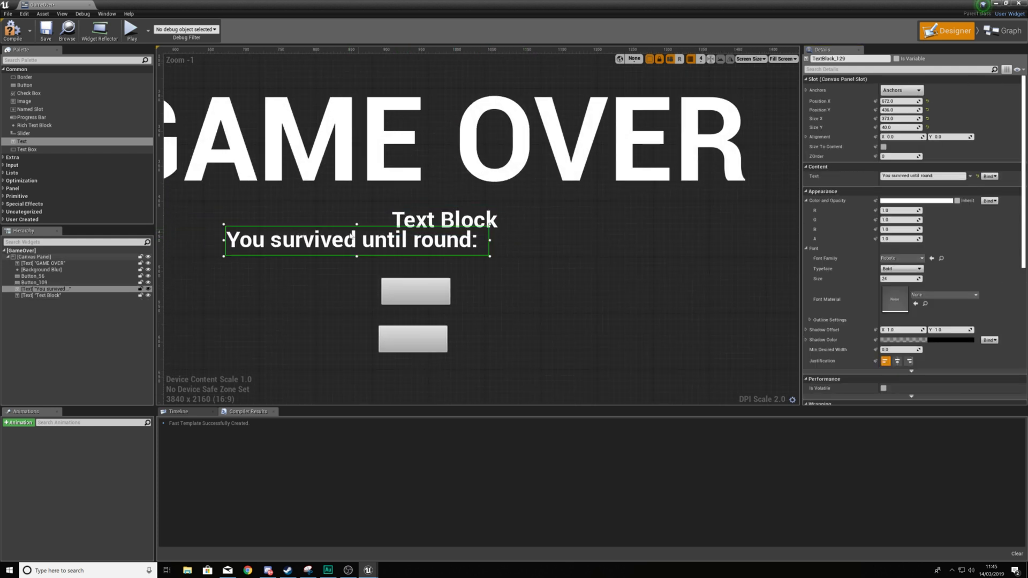
{"action": "left_click_drag", "start_coordinate": [337, 238], "coordinate": [339, 219]}
Set the other Text block to "00", shrink its box to about 42 by 35, and place it after the survival line
{"action": "left_click", "coordinate": [460, 225]}
{"action": "left_click", "coordinate": [921, 176]}
{"action": "type", "text": "00"}
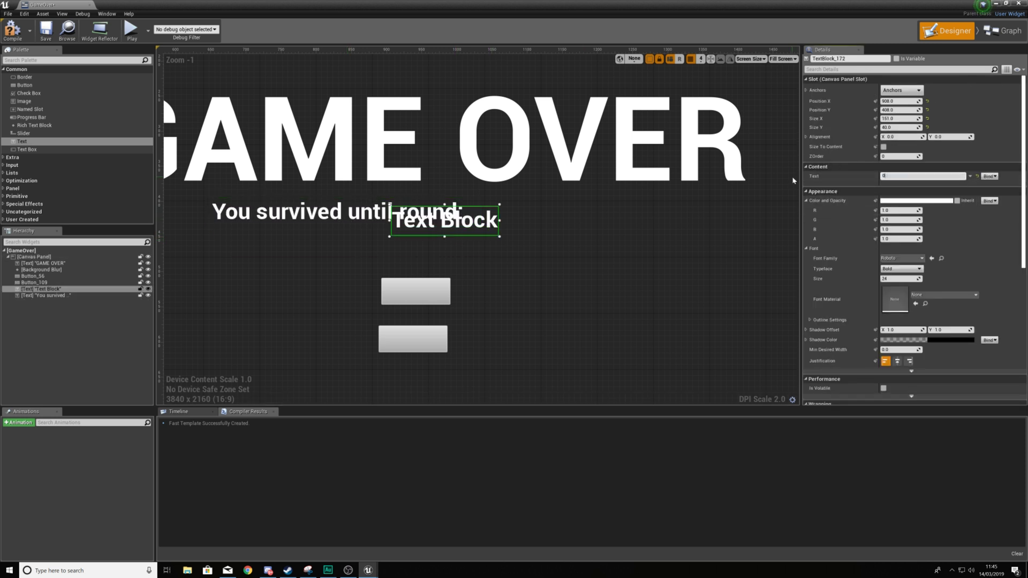
{"action": "key", "text": "Return"}
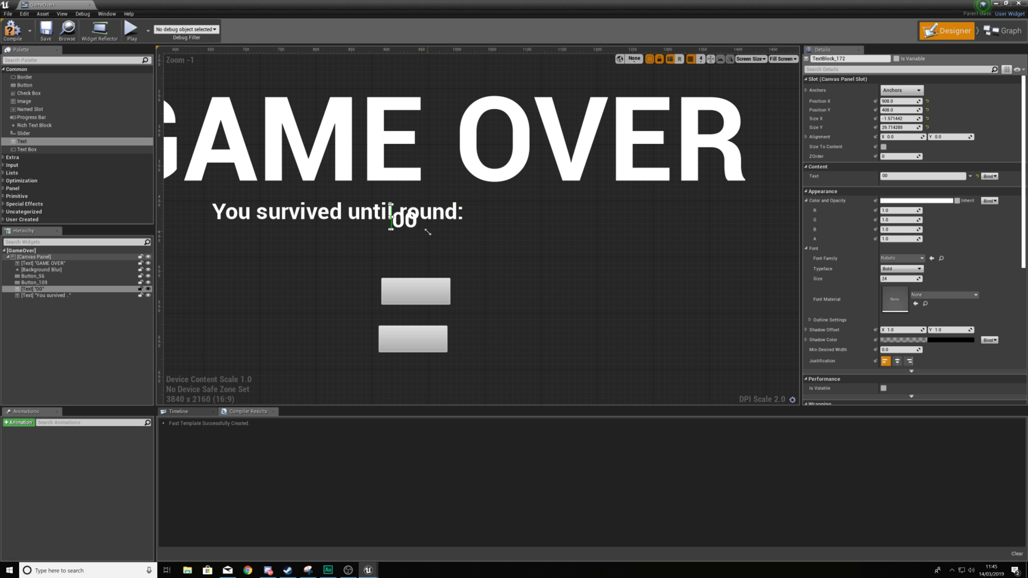
{"action": "left_click_drag", "start_coordinate": [445, 235], "coordinate": [501, 217]}
{"action": "left_click", "coordinate": [408, 230]}
{"action": "scroll", "coordinate": [481, 228], "scroll_direction": "down", "scroll_amount": 2}
Anchor the GAME OVER heading, the survival line and the "00" text to the canvas centre
{"action": "left_click", "coordinate": [481, 227]}
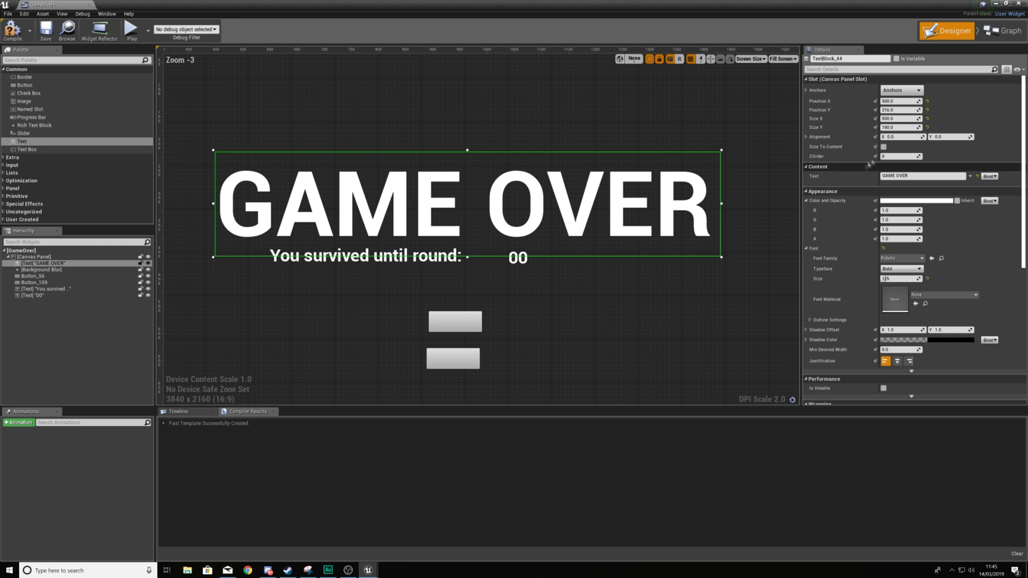
{"action": "left_click", "coordinate": [901, 90]}
{"action": "left_click", "coordinate": [921, 141]}
{"action": "left_click_drag", "start_coordinate": [441, 264], "coordinate": [452, 271]}
{"action": "left_click", "coordinate": [901, 90]}
{"action": "left_click", "coordinate": [925, 139]}
{"action": "left_click", "coordinate": [516, 260]}
{"action": "left_click", "coordinate": [902, 90]}
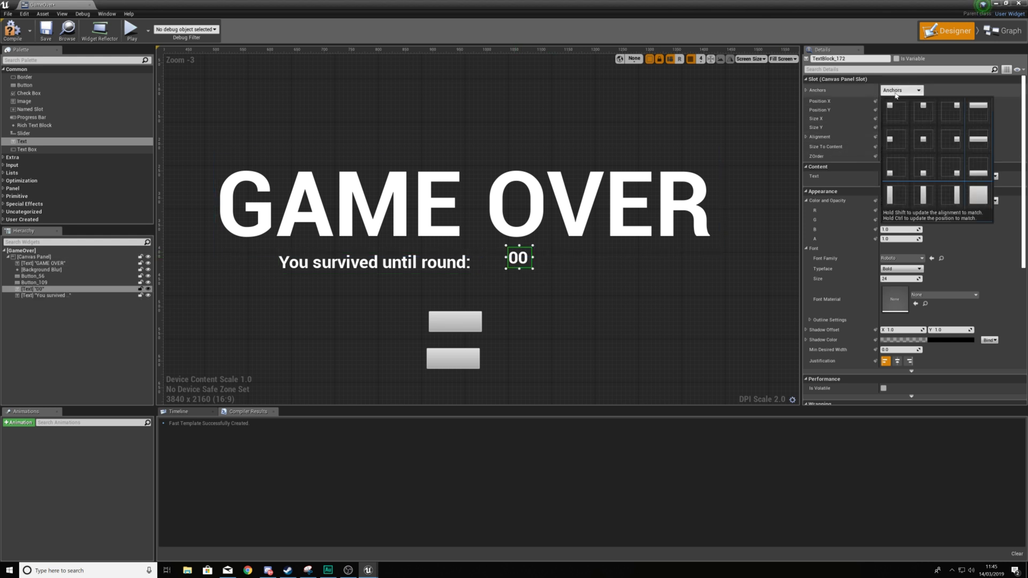
{"action": "left_click", "coordinate": [923, 139]}
Align the survival line and "00" side by side, centred below the heading, with "00" at about X 92, Y -152
{"action": "left_click_drag", "start_coordinate": [377, 271], "coordinate": [414, 265]}
{"action": "left_click_drag", "start_coordinate": [530, 267], "coordinate": [536, 264]}
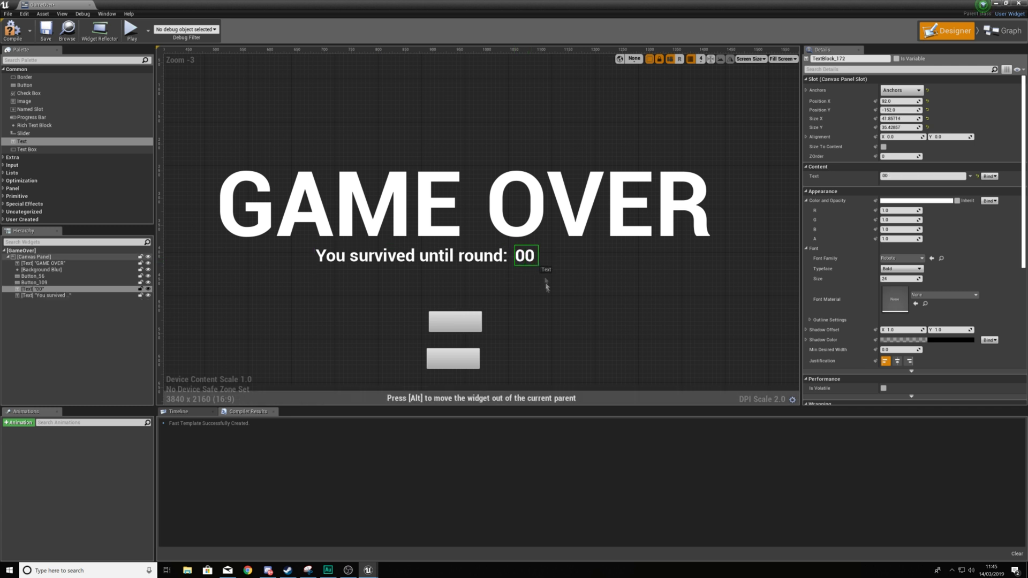
{"action": "scroll", "coordinate": [548, 276], "scroll_direction": "up", "scroll_amount": 3}
{"action": "left_click", "coordinate": [518, 250]}
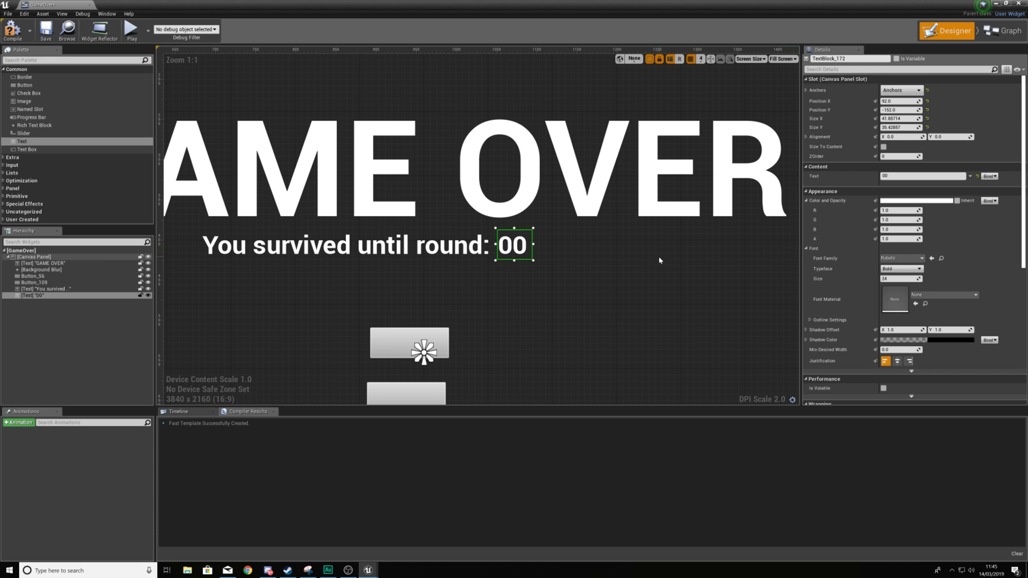
{"action": "scroll", "coordinate": [659, 261], "scroll_direction": "down", "scroll_amount": 2}
Create a new binding function for the Text property of the "00" block
{"action": "scroll", "coordinate": [930, 326], "scroll_direction": "down", "scroll_amount": 2}
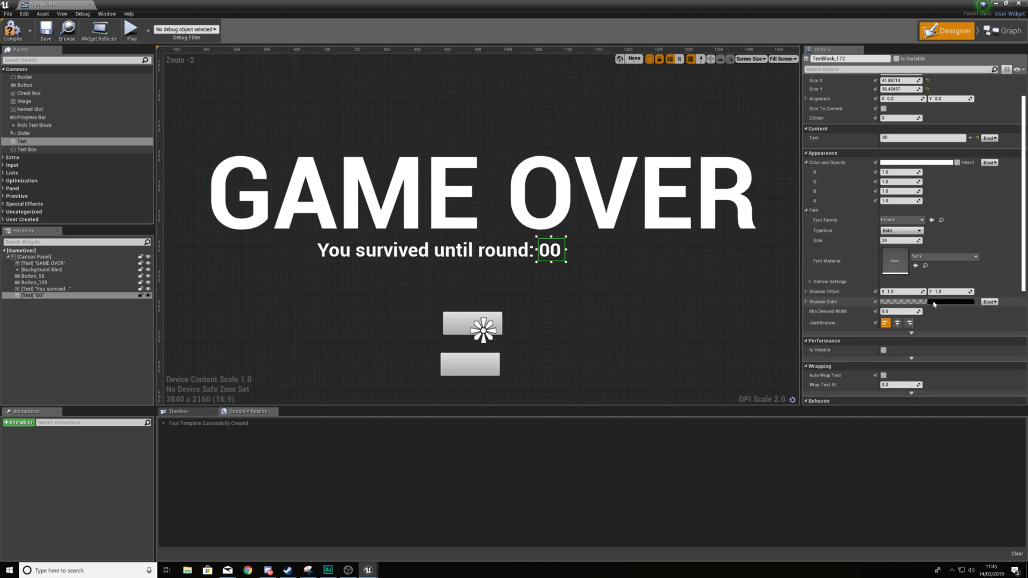
{"action": "left_click", "coordinate": [989, 125]}
{"action": "left_click", "coordinate": [1001, 133]}
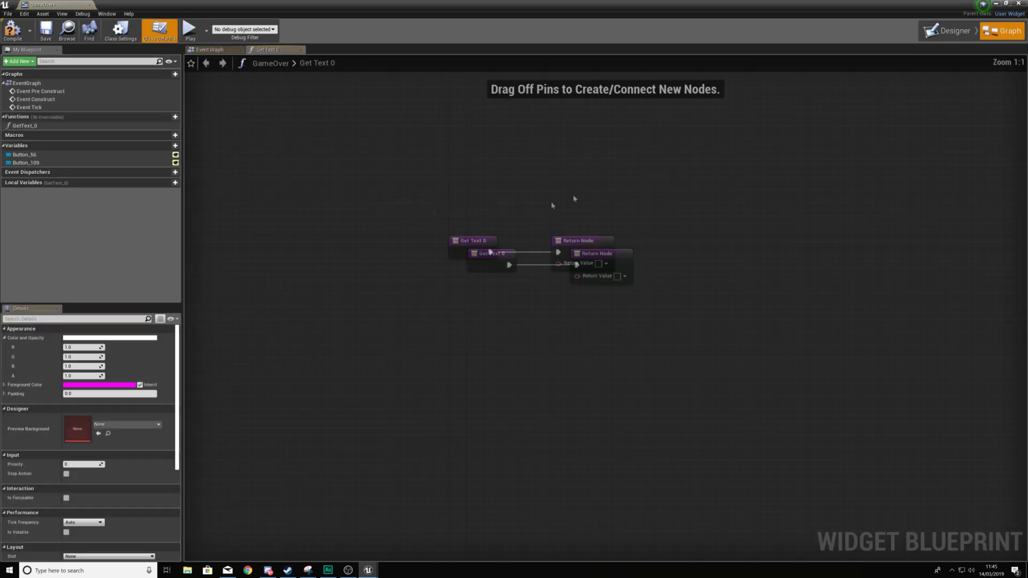
Add a Cast To ThirdPersonGameMode node after the Get Text 0 entry and place it beside the entry node
{"action": "left_click_drag", "start_coordinate": [565, 332], "coordinate": [346, 236]}
{"action": "type", "text": "cast to thirdperso"}
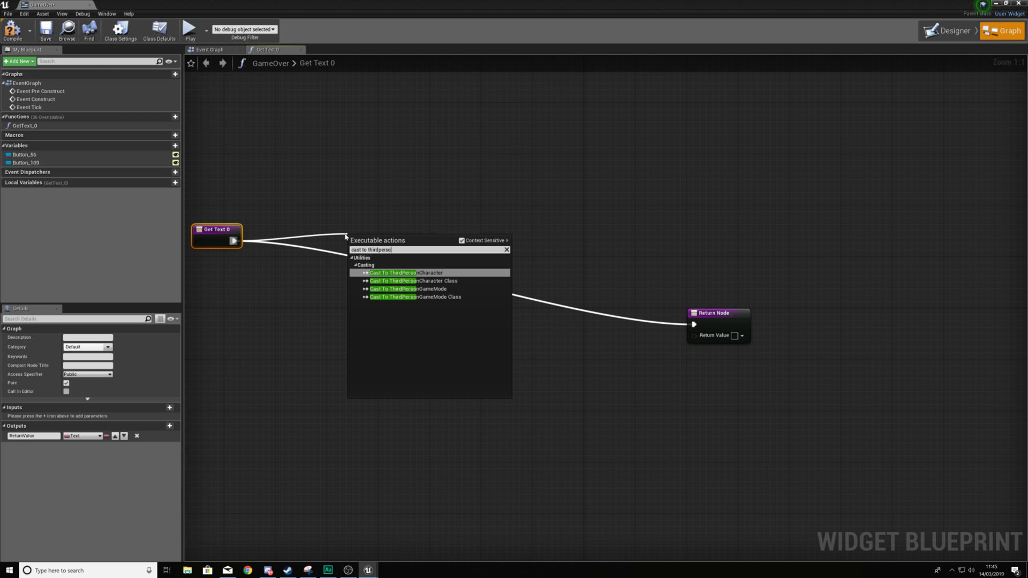
{"action": "key", "text": "Down"}
{"action": "key", "text": "Down"}
{"action": "key", "text": "Return"}
{"action": "left_click_drag", "start_coordinate": [403, 246], "coordinate": [359, 214]}
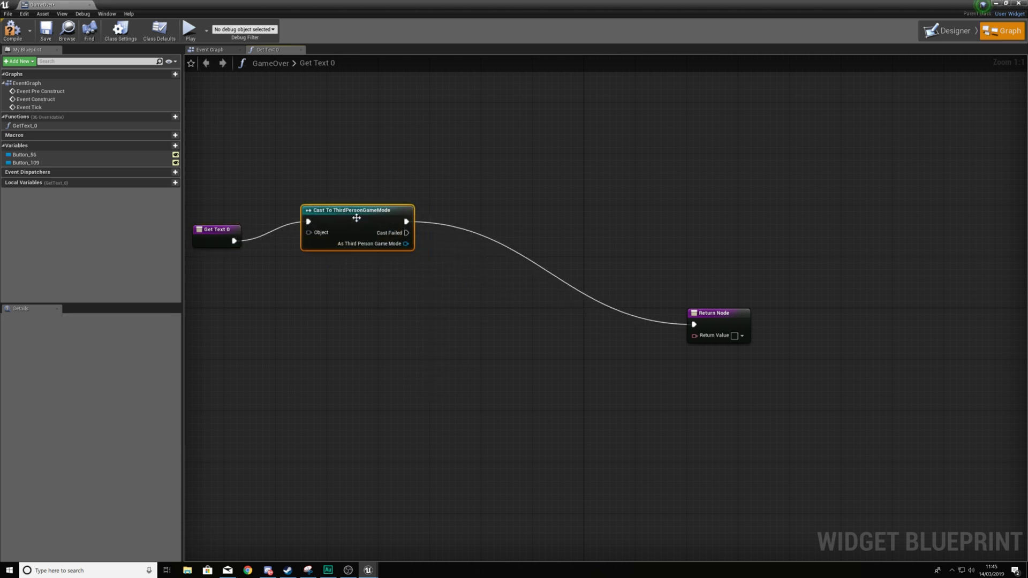
Get Wave Number from the cast game mode and connect it through a ToText conversion to the function's Return Value
{"action": "left_click_drag", "start_coordinate": [406, 244], "coordinate": [443, 282]}
{"action": "type", "text": "get wave"}
{"action": "key", "text": "Return"}
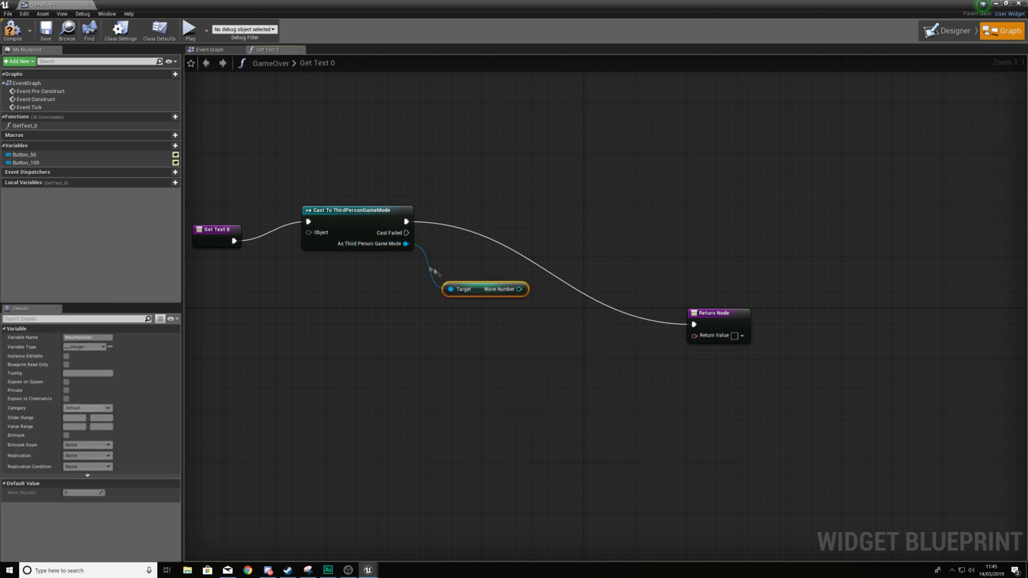
{"action": "left_click_drag", "start_coordinate": [518, 289], "coordinate": [734, 336]}
{"action": "left_click_drag", "start_coordinate": [728, 316], "coordinate": [759, 265]}
Set the ToText node's Minimum Integral Digits to 2
{"action": "left_click", "coordinate": [605, 321]}
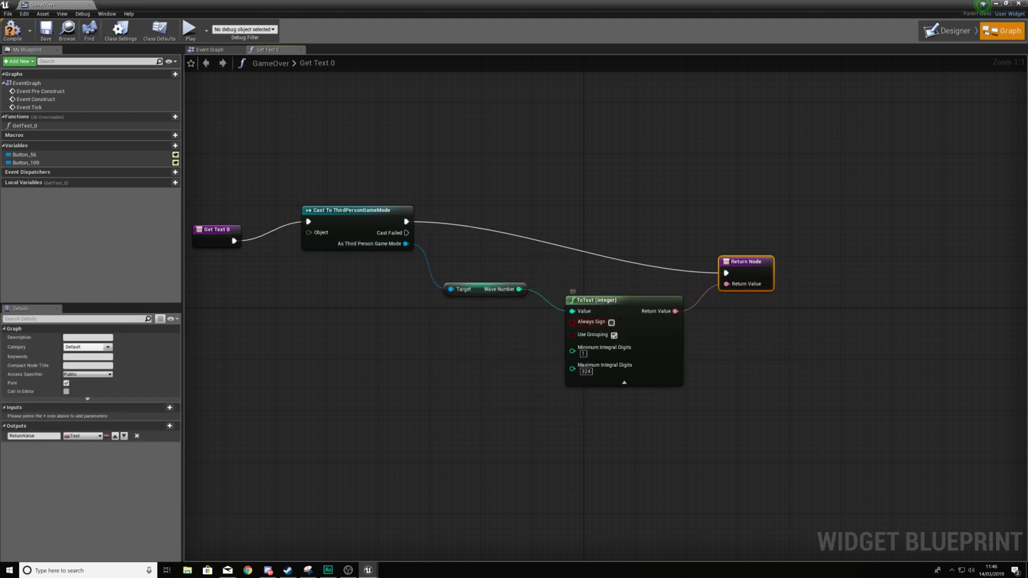
{"action": "left_click", "coordinate": [583, 354]}
{"action": "type", "text": "2"}
Feed the cast's Object input from a Get Game Mode node
{"action": "left_click_drag", "start_coordinate": [316, 234], "coordinate": [214, 131]}
{"action": "type", "text": "get player"}
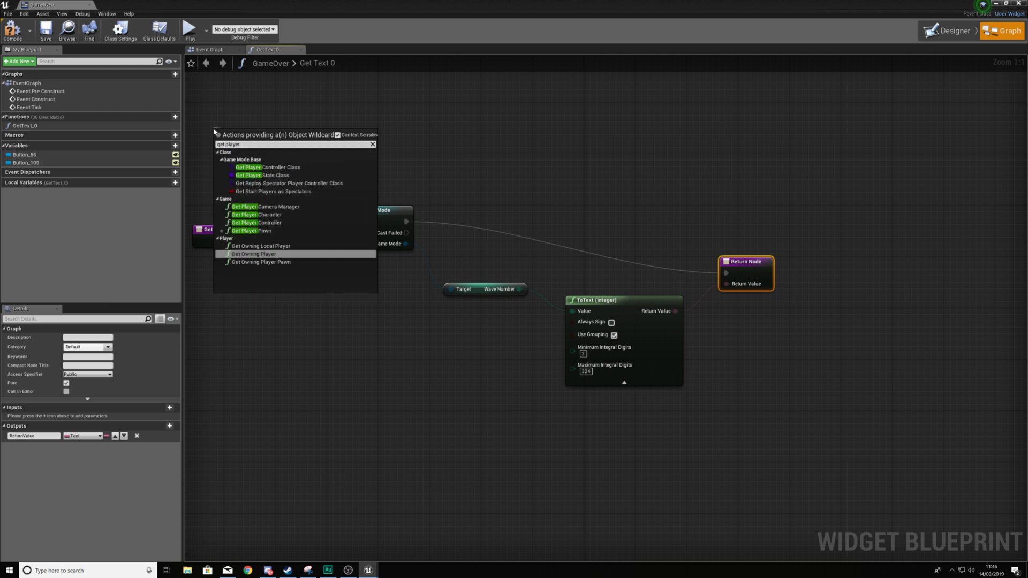
{"action": "key", "text": "BackSpace"}
{"action": "key", "text": "BackSpace"}
{"action": "key", "text": "BackSpace"}
{"action": "key", "text": "BackSpace"}
{"action": "key", "text": "BackSpace"}
{"action": "key", "text": "BackSpace"}
{"action": "type", "text": "game mode"}
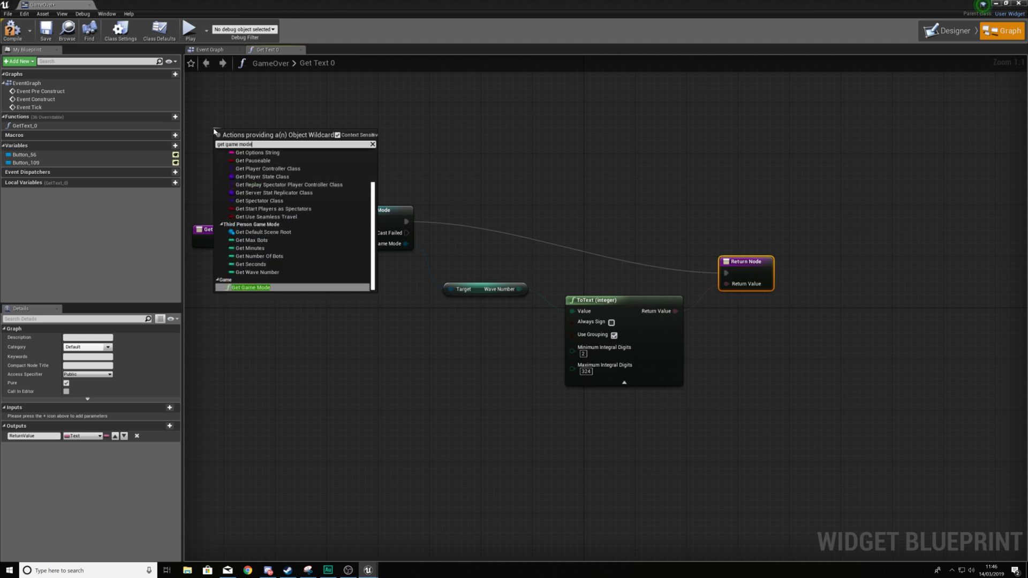
{"action": "key", "text": "Return"}
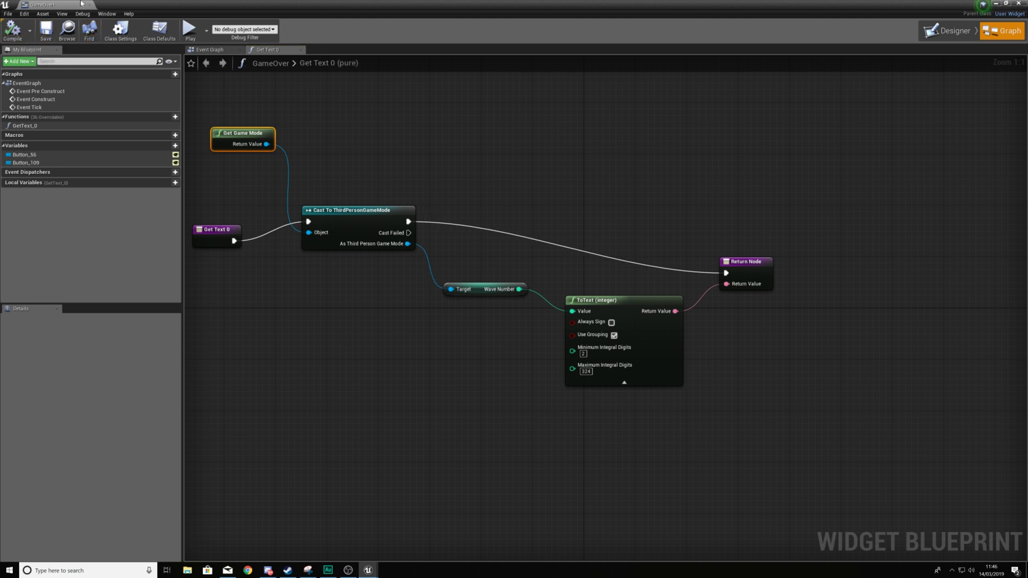
Close the widget and play-test the level, letting enemies kill the mech to check the Game Over screen, and stop the session
{"action": "left_click", "coordinate": [89, 6]}
{"action": "left_click", "coordinate": [475, 29]}
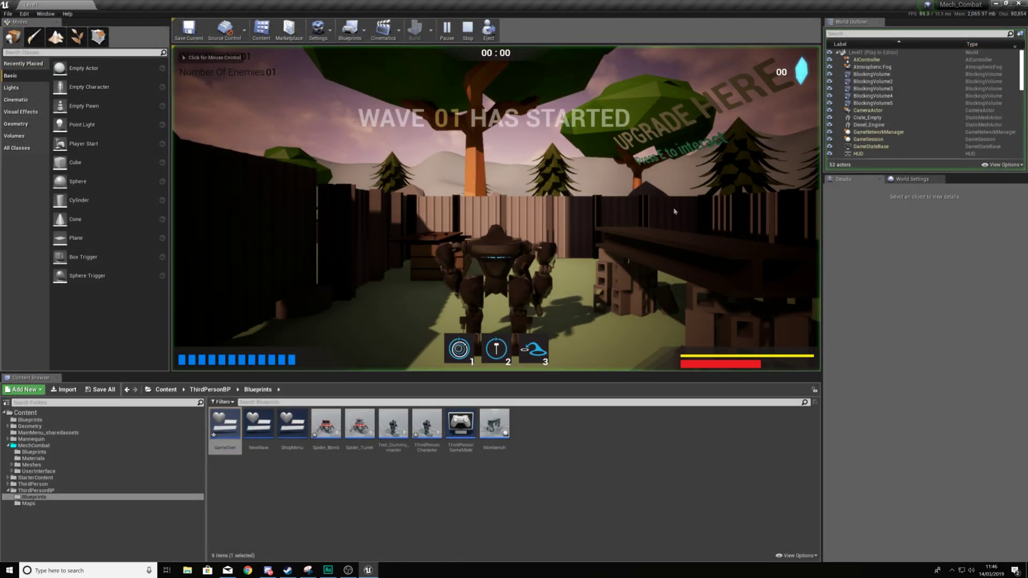
{"action": "key", "text": "shift+w"}
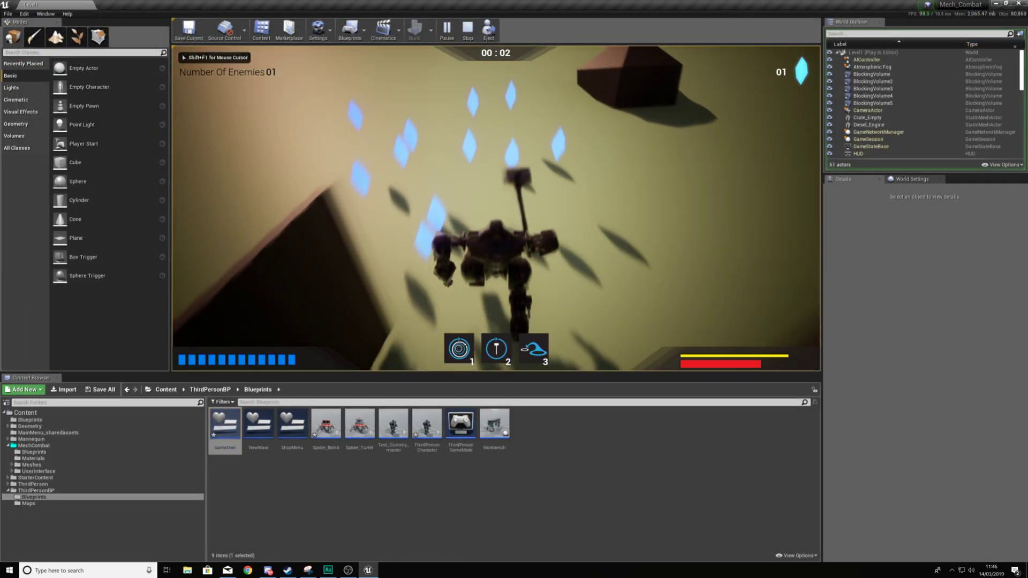
{"action": "key", "text": "shift+w"}
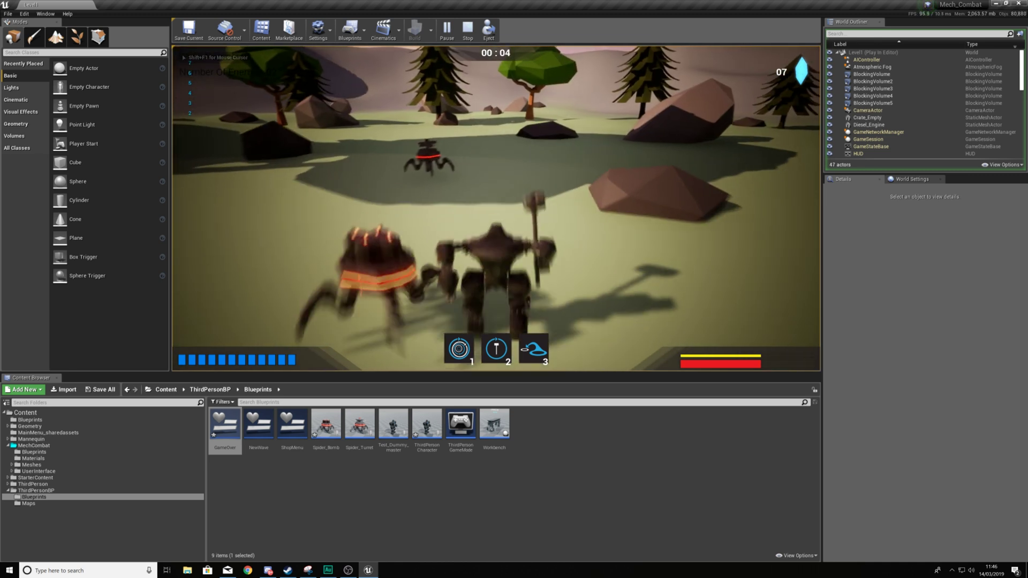
{"action": "key", "text": "shift+w"}
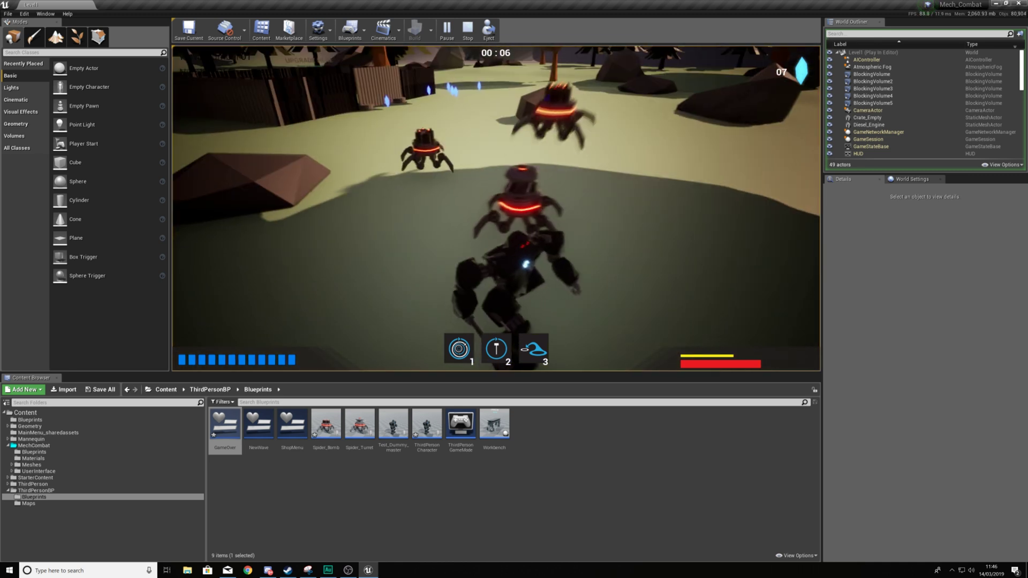
{"action": "key", "text": "shift+w"}
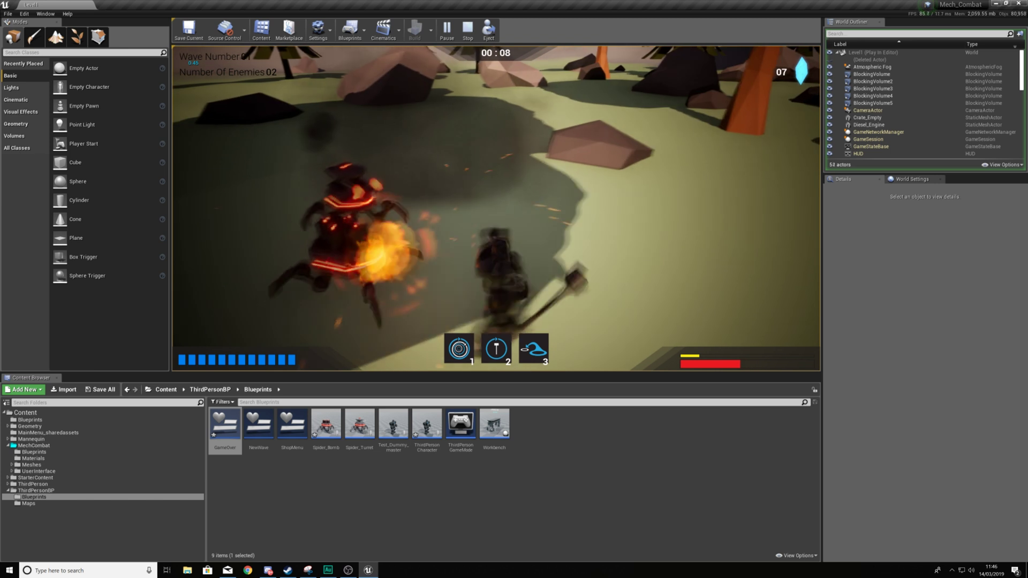
{"action": "key", "text": "w"}
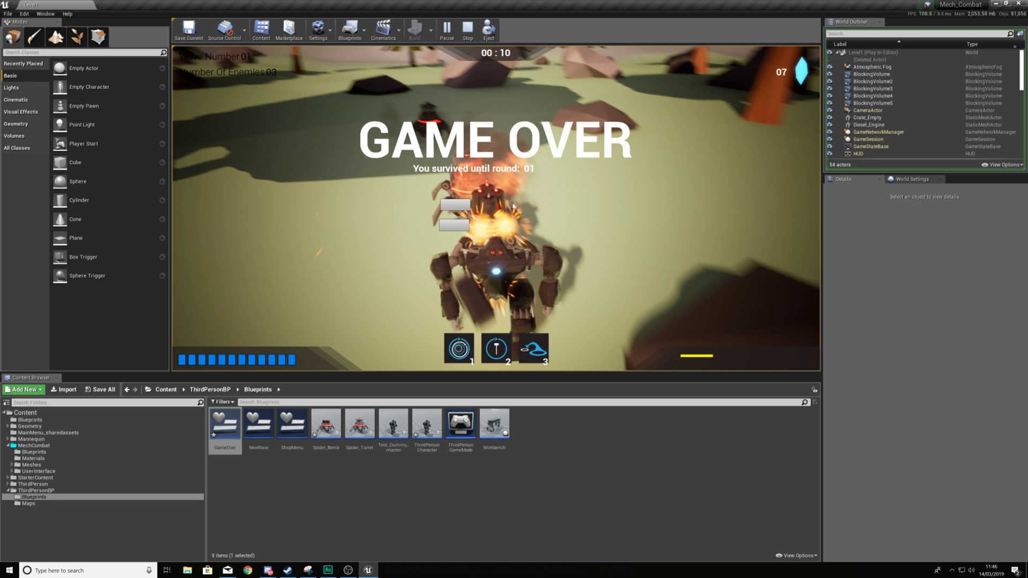
{"action": "key", "text": "Escape"}
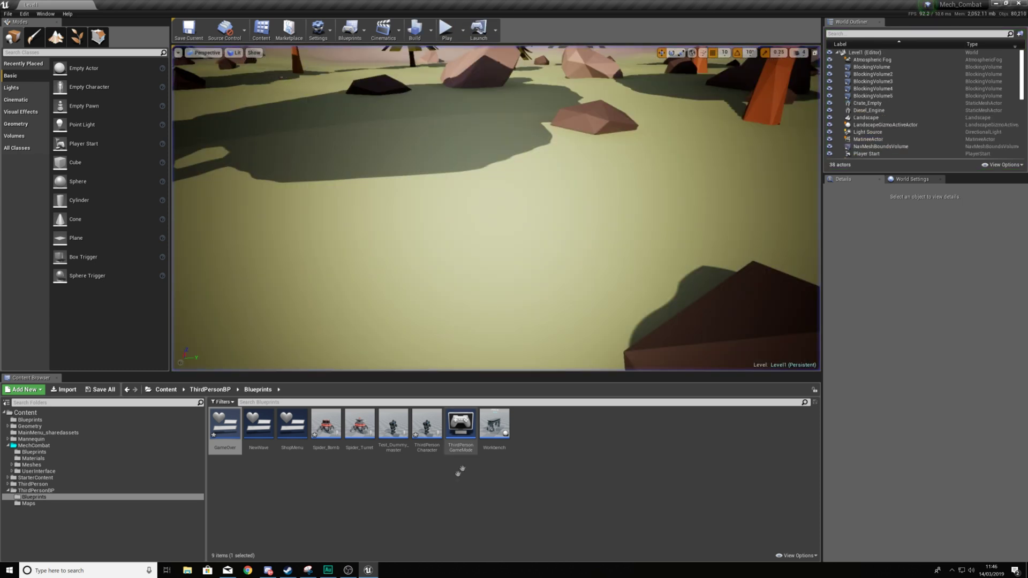
Open the GameOver widget and add an On Clicked event for the upper button
{"action": "double_click", "coordinate": [225, 424]}
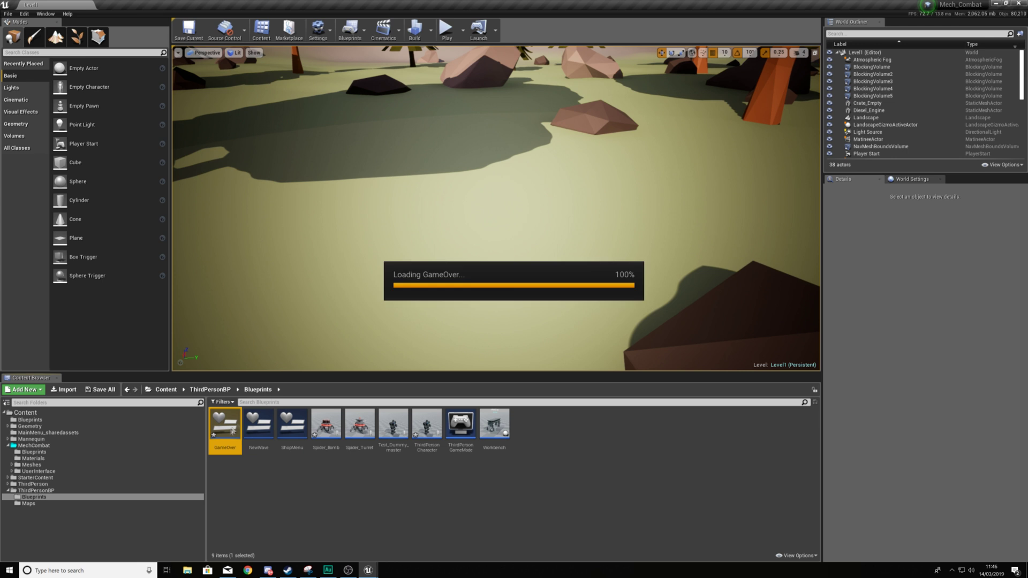
{"action": "left_click", "coordinate": [481, 230]}
{"action": "scroll", "coordinate": [471, 234], "scroll_direction": "up", "scroll_amount": 7}
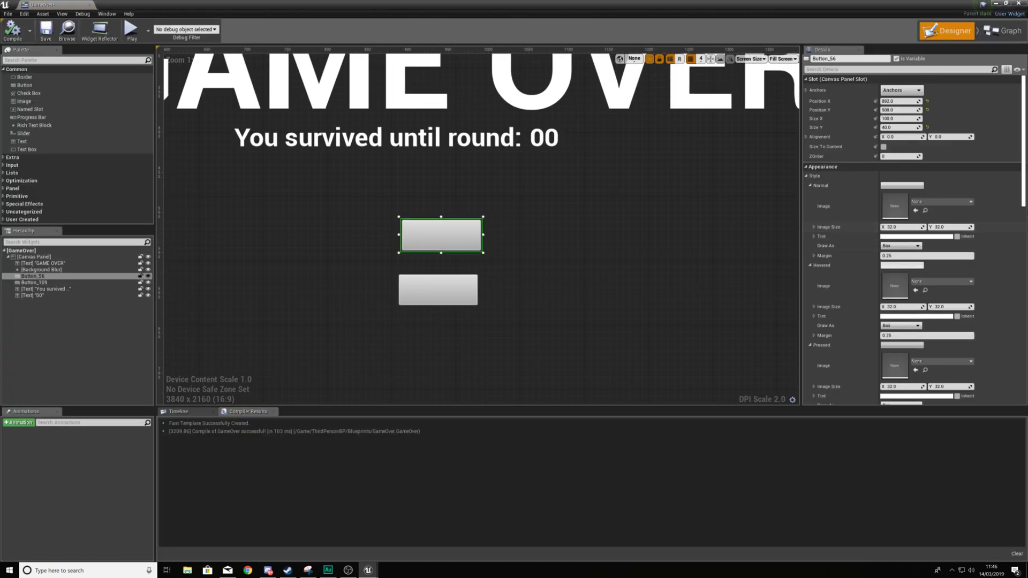
{"action": "left_click_drag", "start_coordinate": [1024, 194], "coordinate": [1023, 353]}
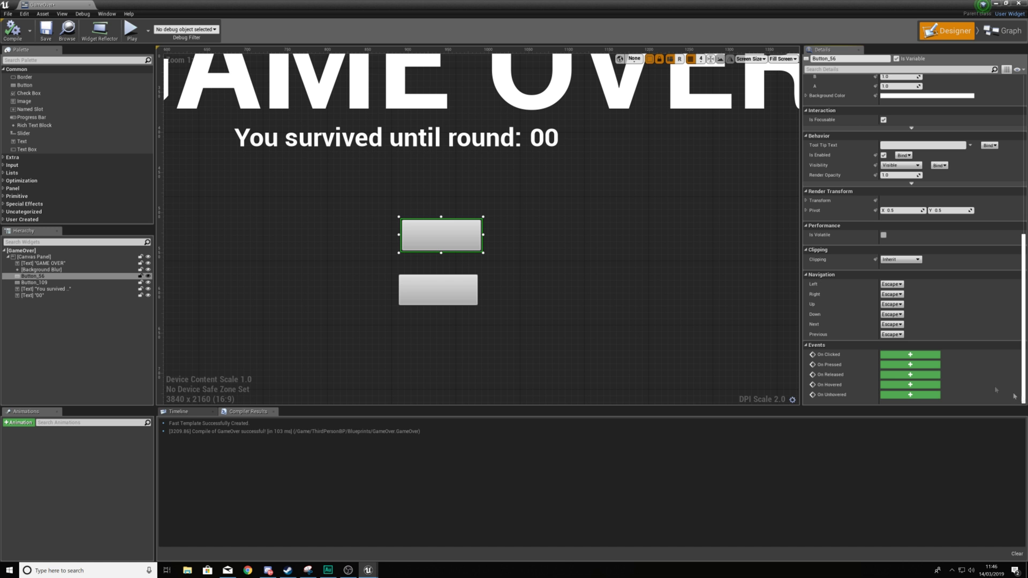
{"action": "left_click", "coordinate": [911, 354]}
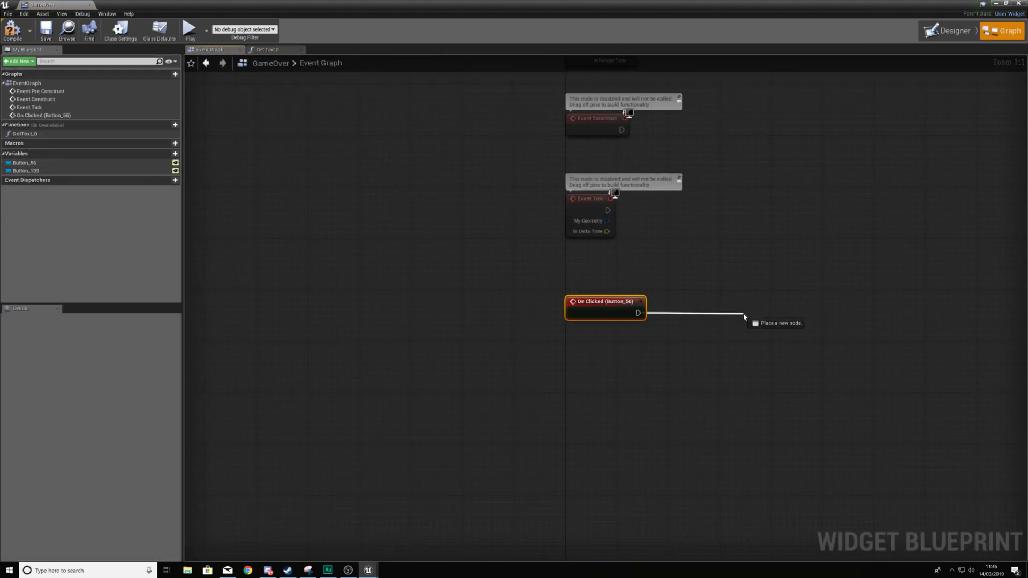
Connect an Execute Console Command node with the command RestartLevel to the upper button's On Clicked event and align it with the event
{"action": "left_click_drag", "start_coordinate": [743, 316], "coordinate": [742, 314]}
{"action": "type", "text": "c"}
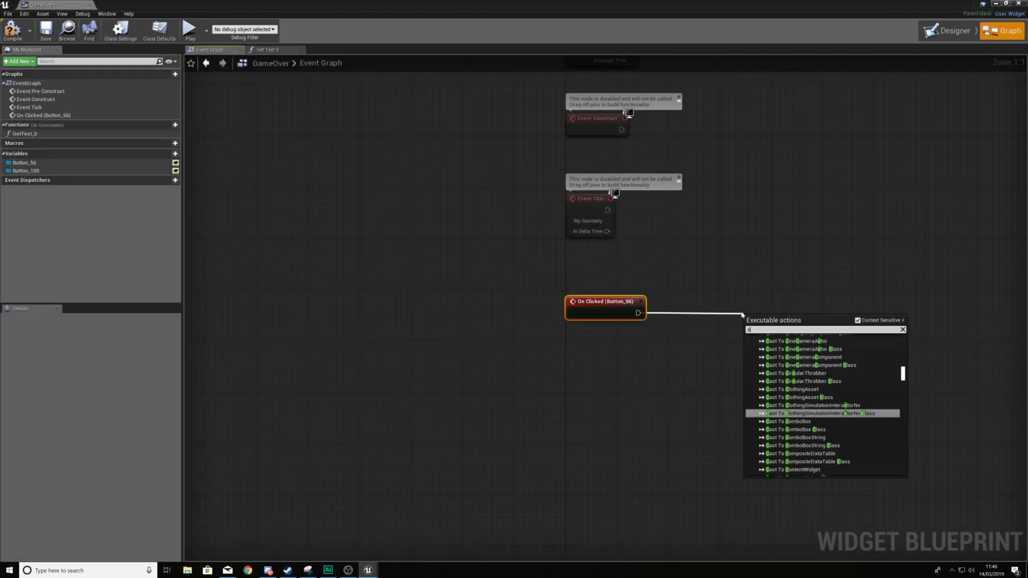
{"action": "type", "text": "onsole m"}
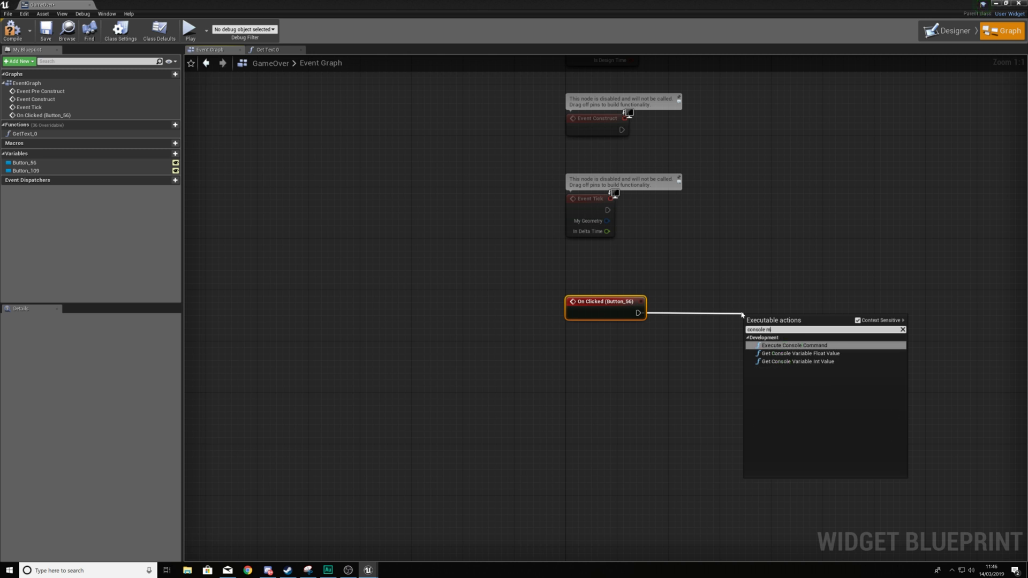
{"action": "left_click", "coordinate": [795, 346]}
{"action": "right_click_drag", "start_coordinate": [795, 345], "coordinate": [652, 316]}
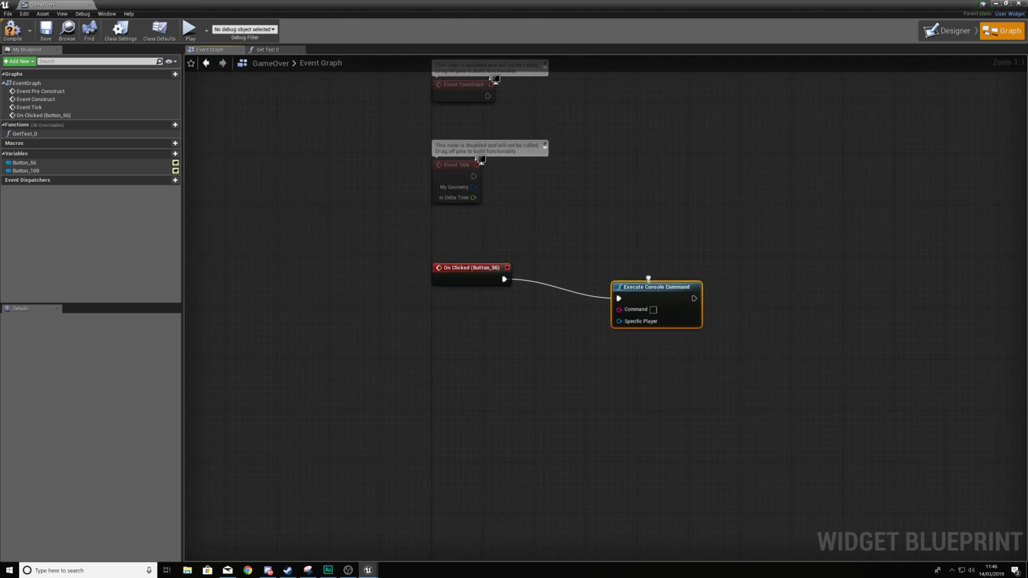
{"action": "left_click", "coordinate": [652, 312]}
{"action": "type", "text": "RestartLevel"}
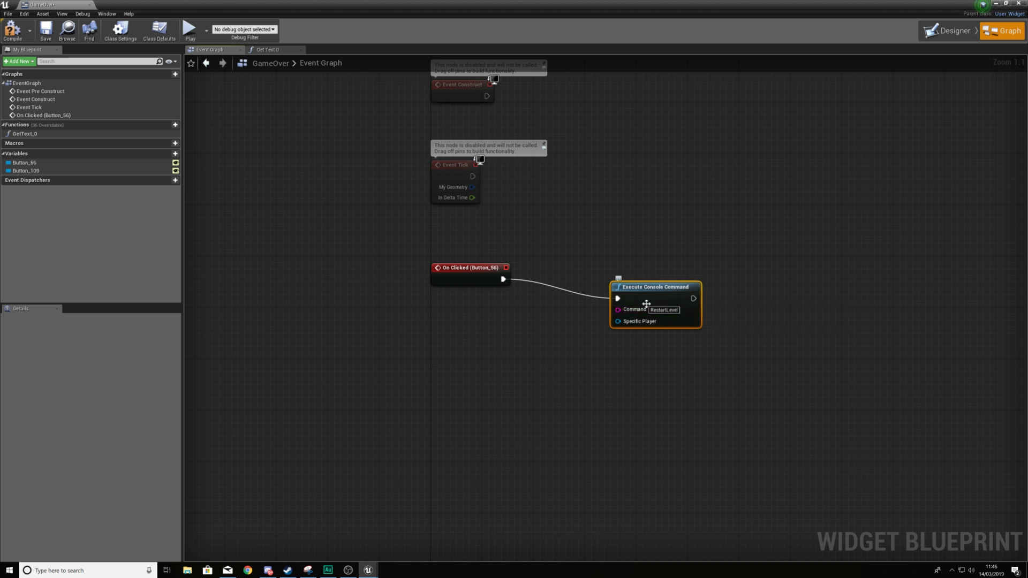
{"action": "left_click_drag", "start_coordinate": [648, 301], "coordinate": [686, 281]}
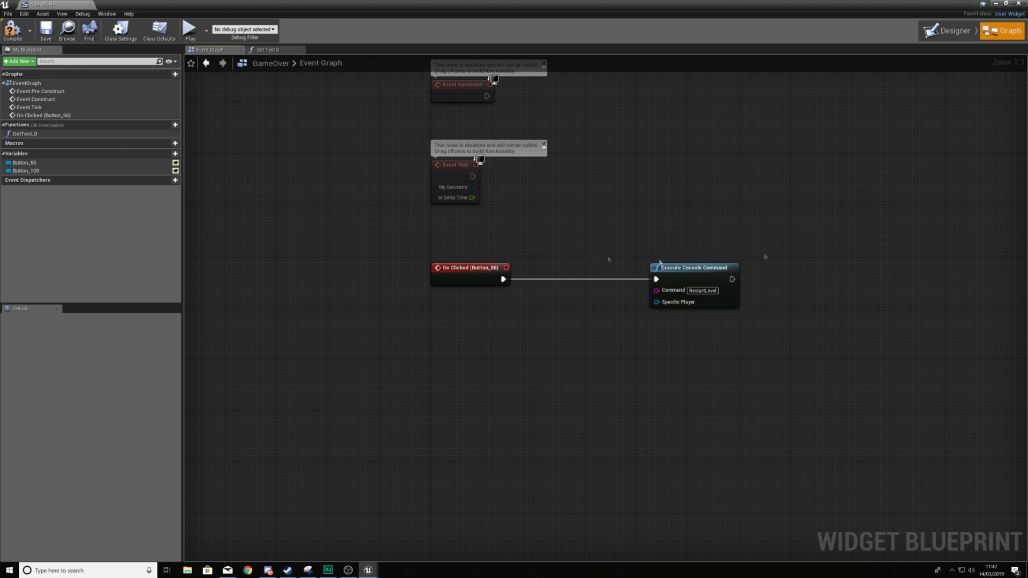
Return to the widget's designer view and add an On Clicked event for the lower button
{"action": "left_click", "coordinate": [941, 32]}
{"action": "left_click", "coordinate": [480, 243]}
{"action": "scroll", "coordinate": [983, 296], "scroll_direction": "down", "scroll_amount": 2}
{"action": "scroll", "coordinate": [982, 297], "scroll_direction": "down", "scroll_amount": 10}
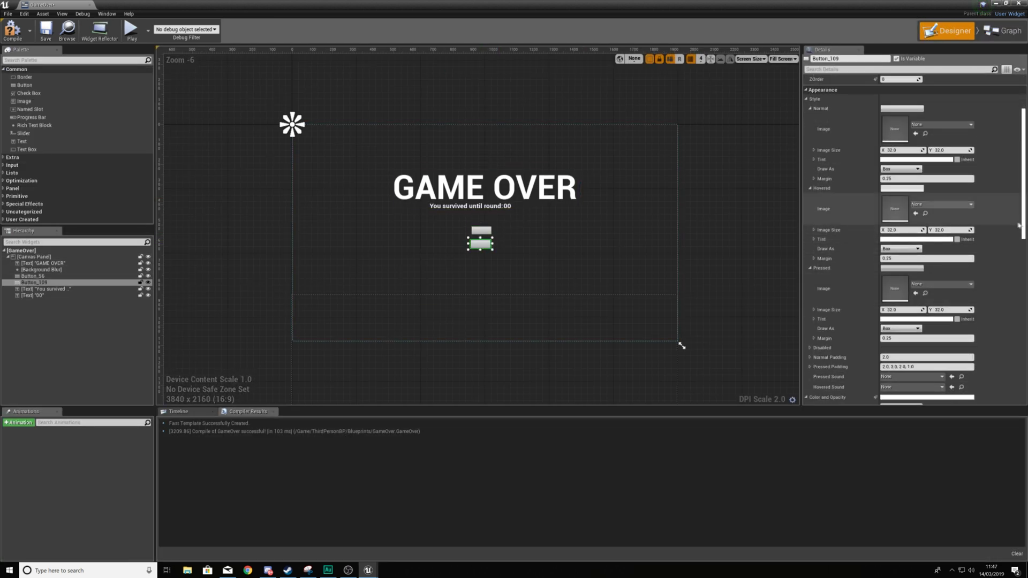
{"action": "scroll", "coordinate": [910, 321], "scroll_direction": "down", "scroll_amount": 1}
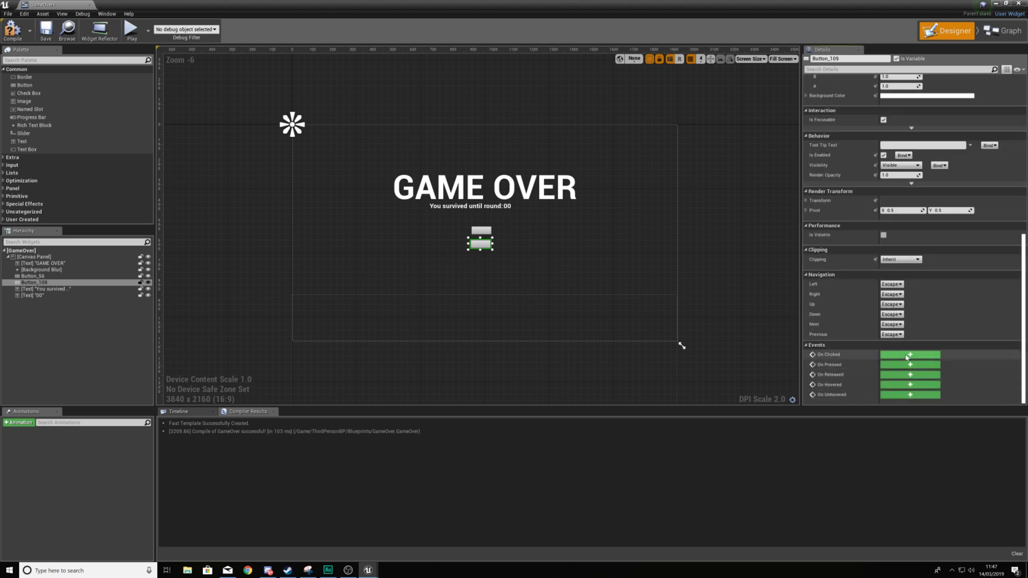
{"action": "left_click", "coordinate": [910, 354]}
Connect an Open Level node to the lower button's On Clicked event and compile the widget
{"action": "right_click_drag", "start_coordinate": [654, 293], "coordinate": [531, 294]}
{"action": "left_click_drag", "start_coordinate": [514, 314], "coordinate": [660, 294]}
{"action": "type", "text": "exe"}
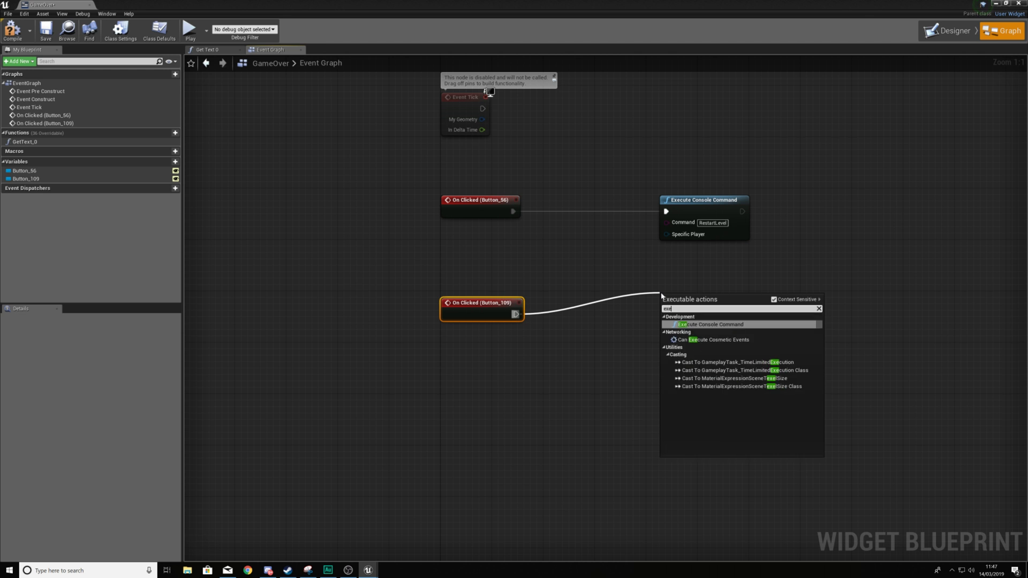
{"action": "type", "text": "open level"}
{"action": "key", "text": "Return"}
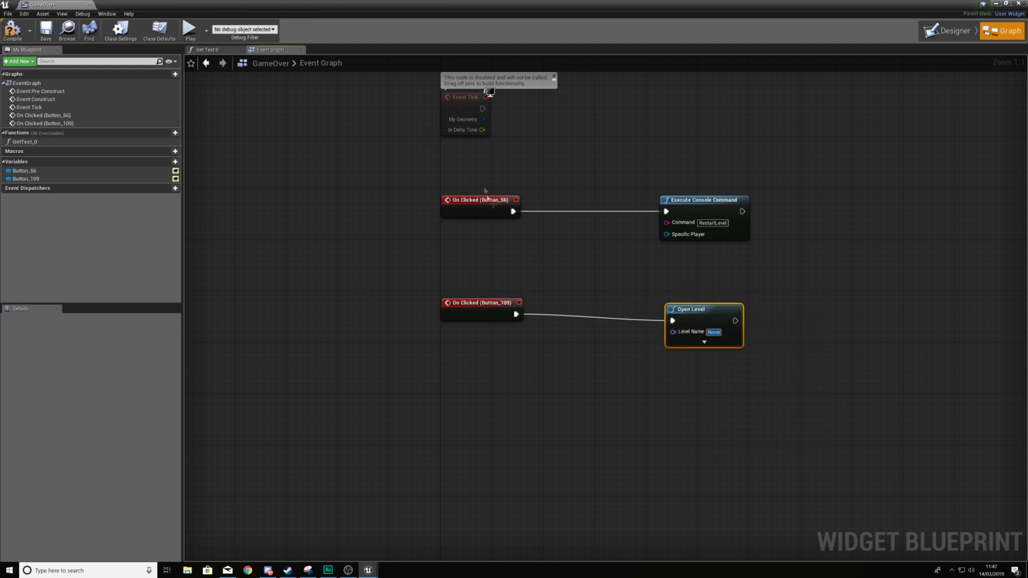
{"action": "left_click", "coordinate": [13, 31]}
Check the main menu level's name among the project levels, enter MainMenu as the Open Level node's Level Name, and compile
{"action": "left_click_drag", "start_coordinate": [214, 4], "coordinate": [446, 50]}
{"action": "left_click", "coordinate": [7, 13]}
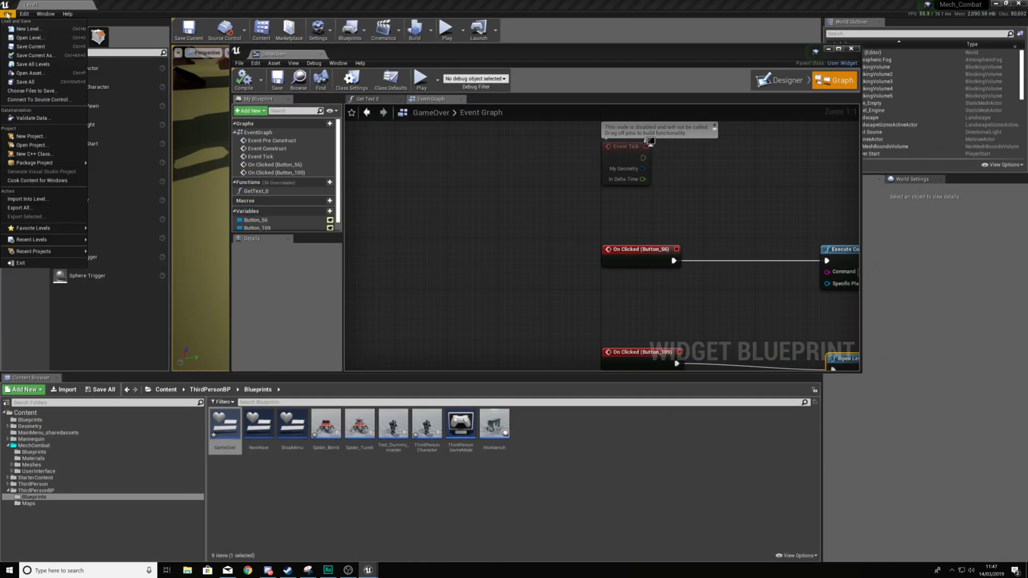
{"action": "left_click", "coordinate": [26, 31]}
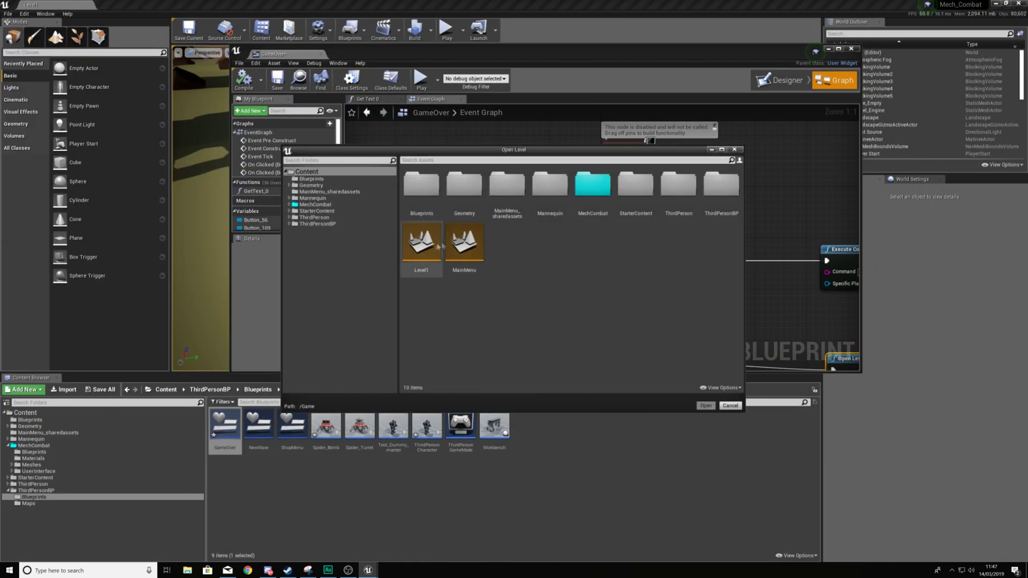
{"action": "double_click", "coordinate": [438, 245]}
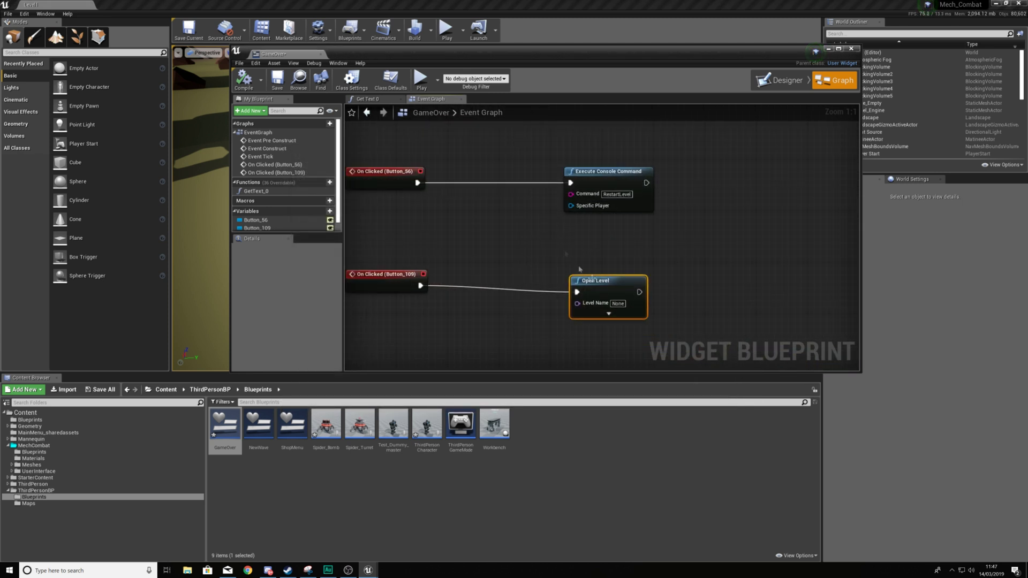
{"action": "left_click", "coordinate": [617, 303]}
{"action": "left_click", "coordinate": [244, 80]}
Anchor both buttons to the centre of the canvas in the designer and widen the upper one to about 144
{"action": "left_click", "coordinate": [782, 80]}
{"action": "left_click", "coordinate": [838, 48]}
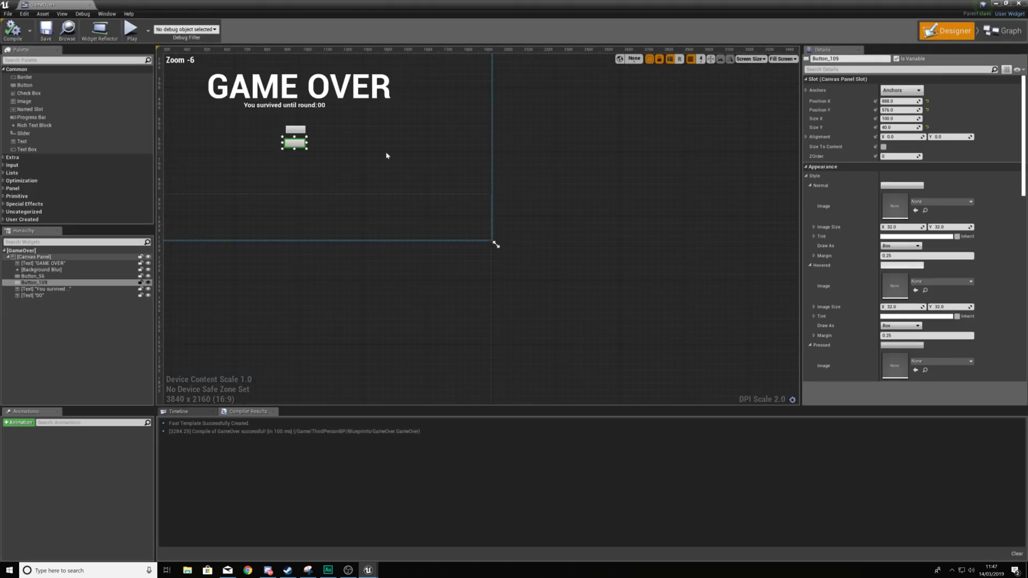
{"action": "scroll", "coordinate": [384, 228], "scroll_direction": "up", "scroll_amount": 6}
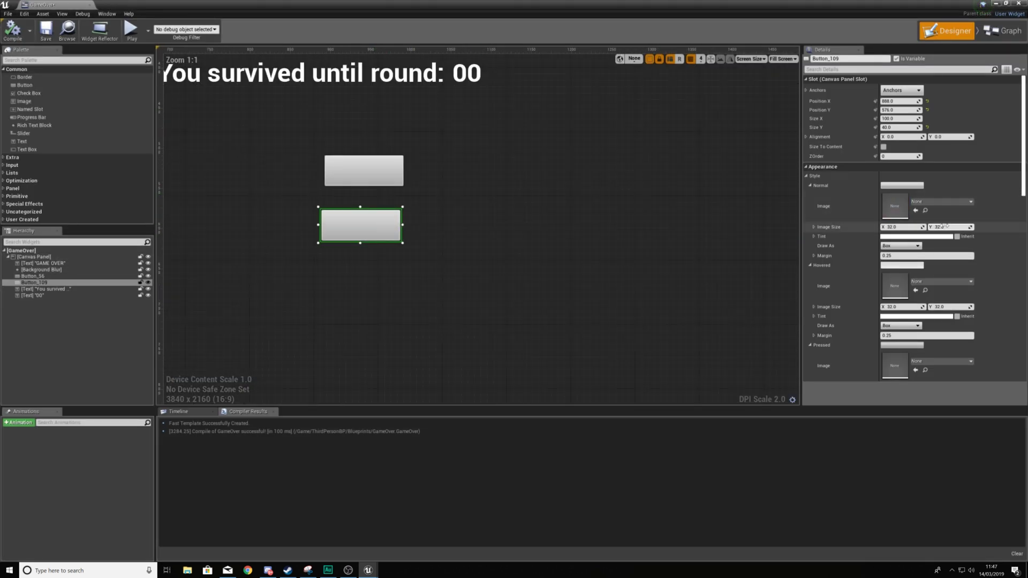
{"action": "left_click", "coordinate": [902, 90]}
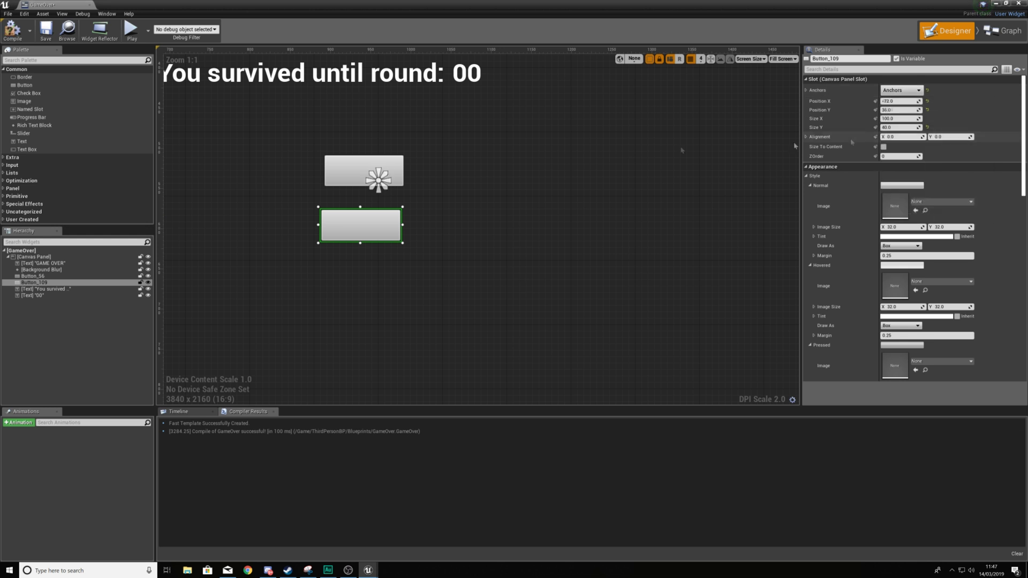
{"action": "left_click", "coordinate": [359, 169]}
{"action": "left_click", "coordinate": [902, 90]}
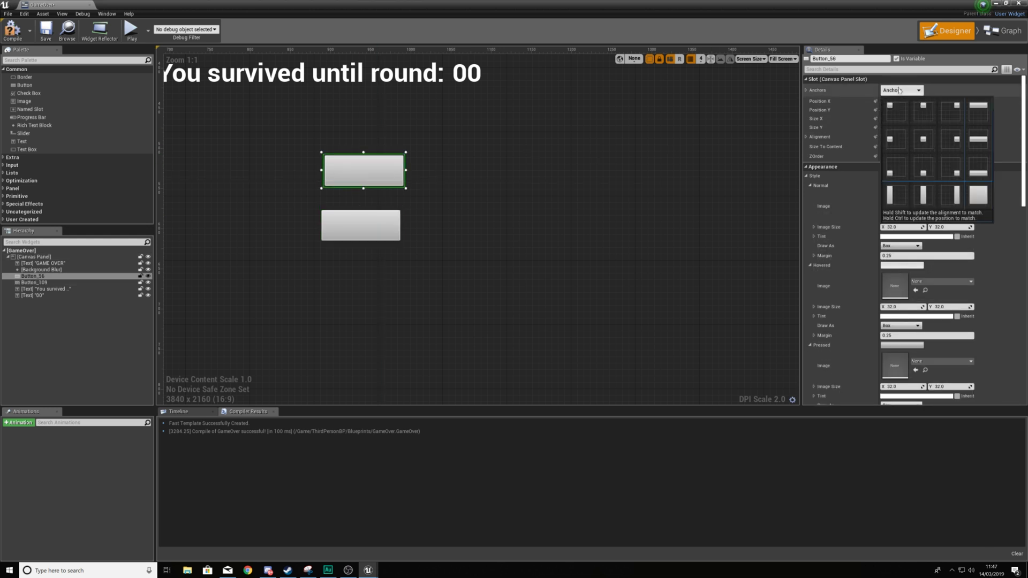
{"action": "left_click", "coordinate": [922, 137]}
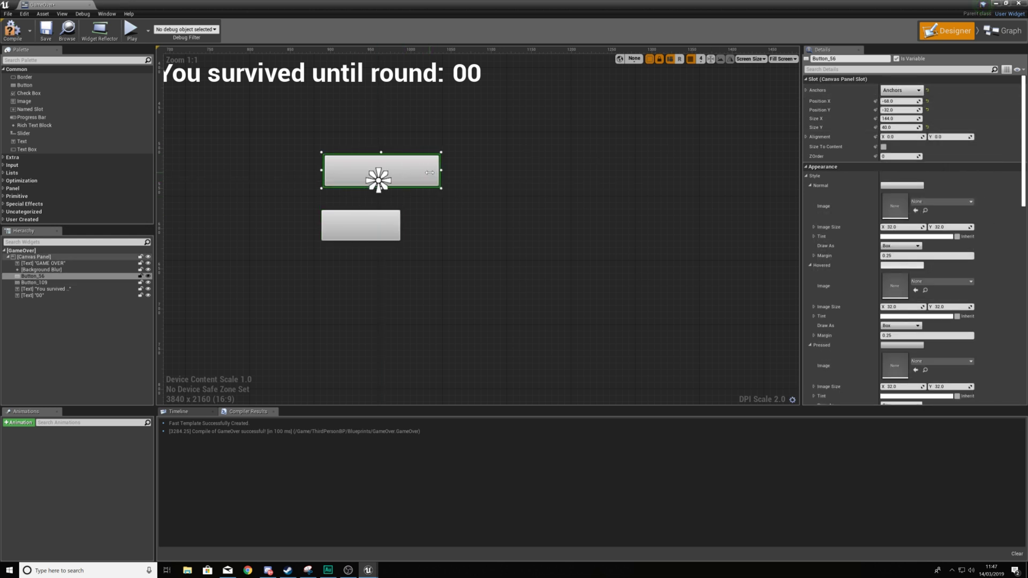
Widen the lower button to about 145 and align it beneath the upper button
{"action": "left_click", "coordinate": [396, 226]}
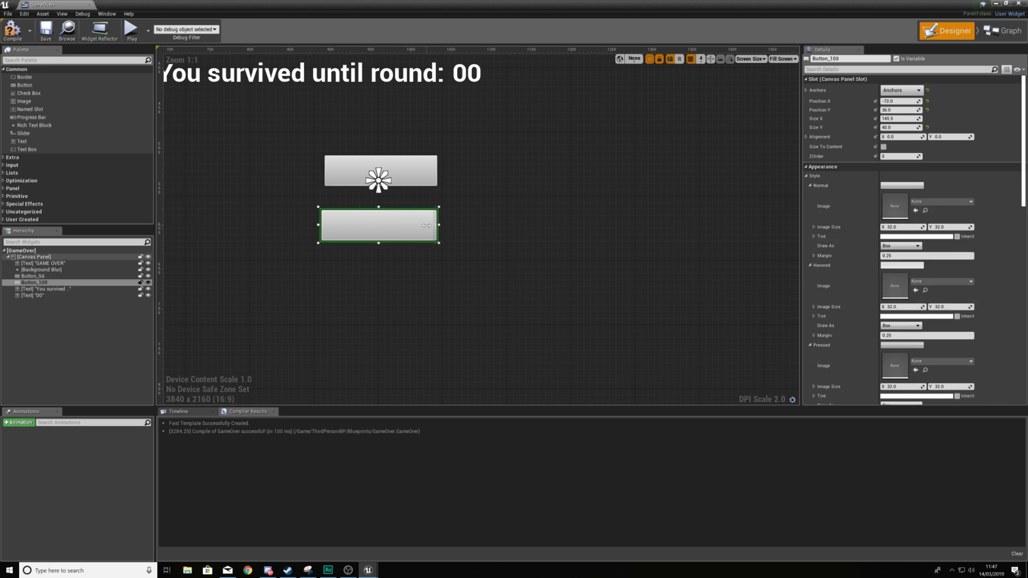
{"action": "left_click_drag", "start_coordinate": [420, 226], "coordinate": [398, 262]}
{"action": "left_click", "coordinate": [397, 261]}
{"action": "scroll", "coordinate": [397, 251], "scroll_direction": "down", "scroll_amount": 5}
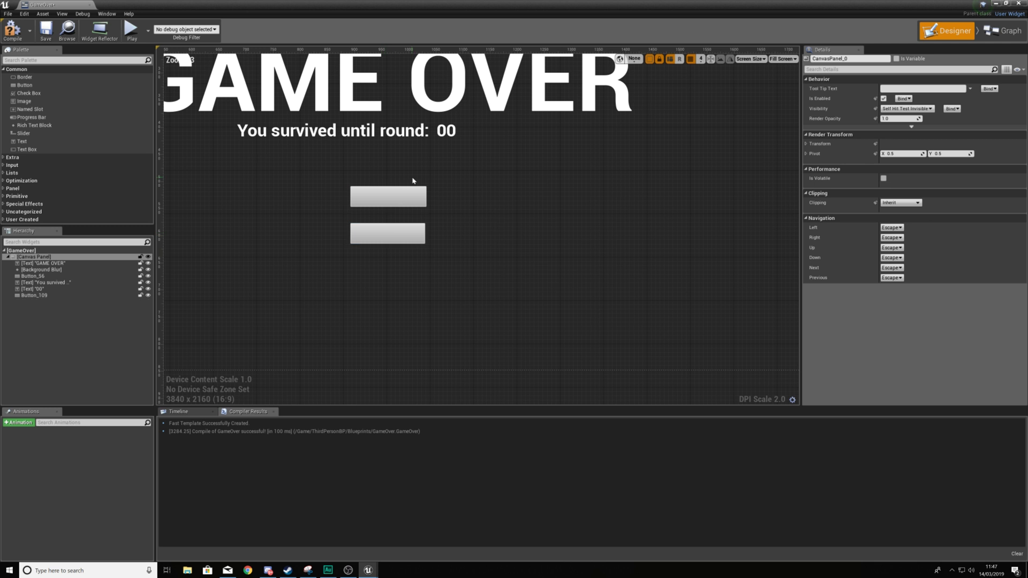
Add a text block for each button, lower the bottom button slightly, and place its text block beside it
{"action": "left_click_drag", "start_coordinate": [21, 141], "coordinate": [345, 179]}
{"action": "left_click_drag", "start_coordinate": [21, 142], "coordinate": [355, 251]}
{"action": "left_click_drag", "start_coordinate": [391, 233], "coordinate": [386, 252]}
{"action": "left_click_drag", "start_coordinate": [384, 268], "coordinate": [323, 252]}
Set the lower button's text block to "Return to main menu"
{"action": "left_click", "coordinate": [921, 176]}
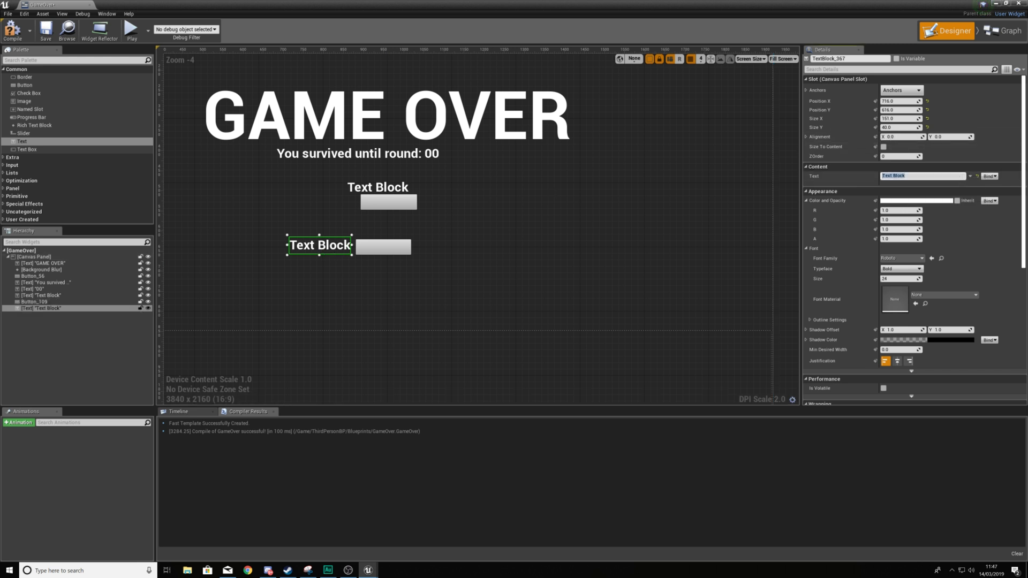
{"action": "type", "text": "Return to main menu"}
{"action": "key", "text": "Return"}
Move the upper text block clear of its button and set its text to "Play Again"
{"action": "left_click", "coordinate": [355, 194]}
{"action": "left_click_drag", "start_coordinate": [355, 194], "coordinate": [292, 198]}
{"action": "left_click", "coordinate": [921, 176]}
{"action": "type", "text": "R"}
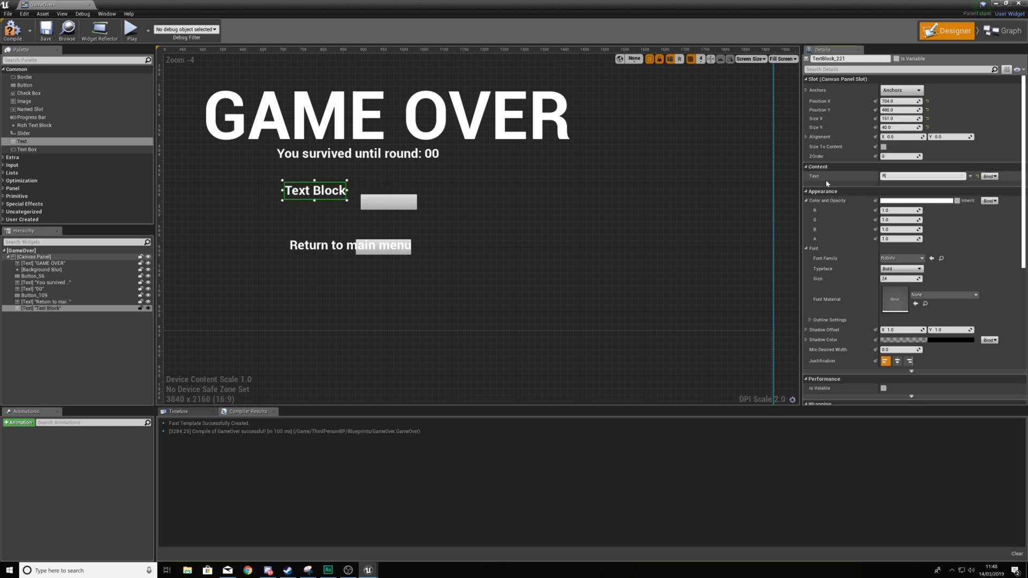
{"action": "type", "text": "Lay Again"}
{"action": "key", "text": "Return"}
{"action": "left_click", "coordinate": [918, 175]}
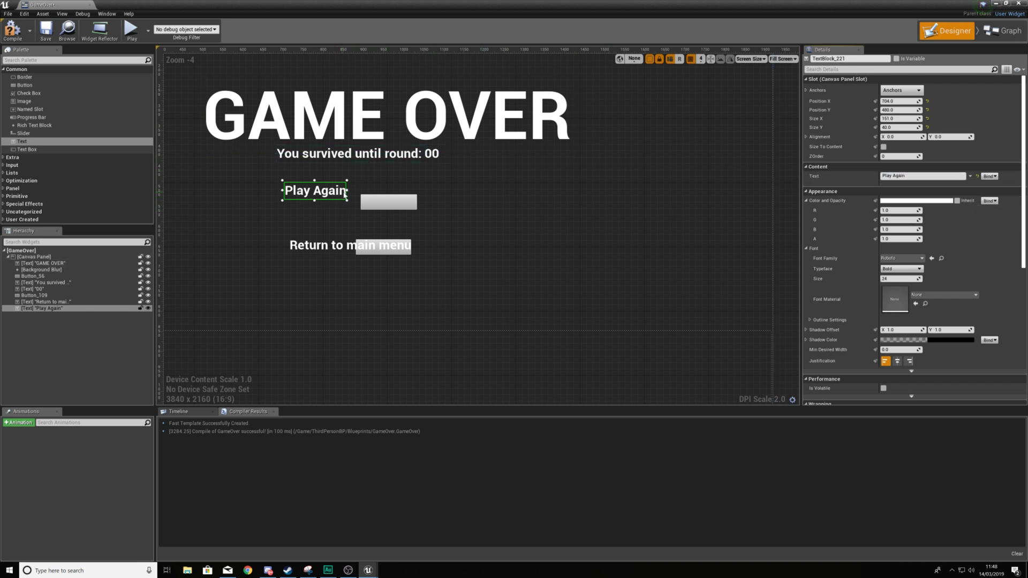
Centre-justify the "Return to main menu" text and arrange both labels directly above their respective buttons
{"action": "left_click_drag", "start_coordinate": [351, 196], "coordinate": [341, 207]}
{"action": "left_click_drag", "start_coordinate": [337, 249], "coordinate": [369, 234]}
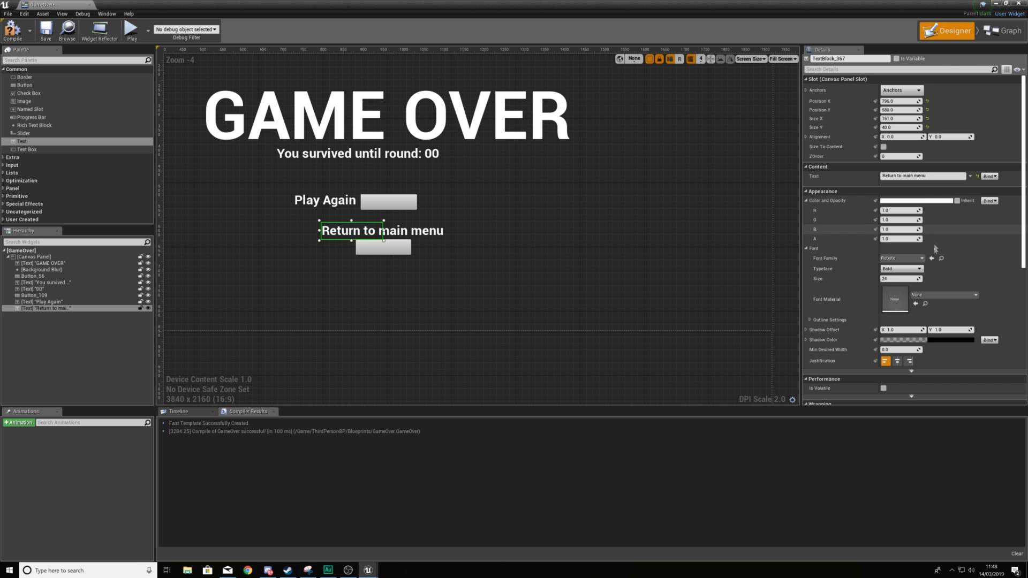
{"action": "left_click", "coordinate": [896, 361]}
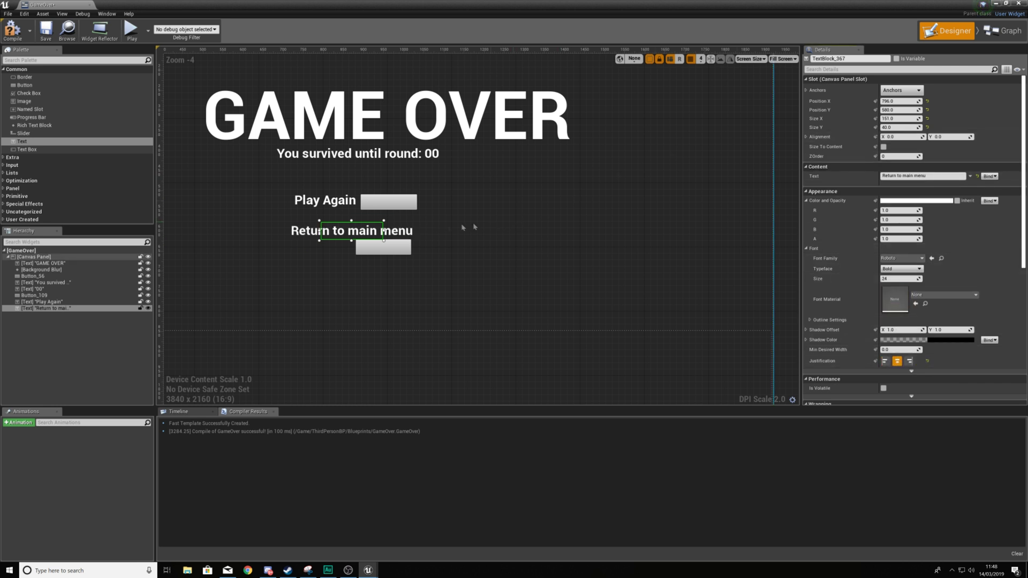
{"action": "left_click_drag", "start_coordinate": [382, 230], "coordinate": [404, 254]}
{"action": "left_click", "coordinate": [404, 233]}
{"action": "left_click", "coordinate": [403, 223]}
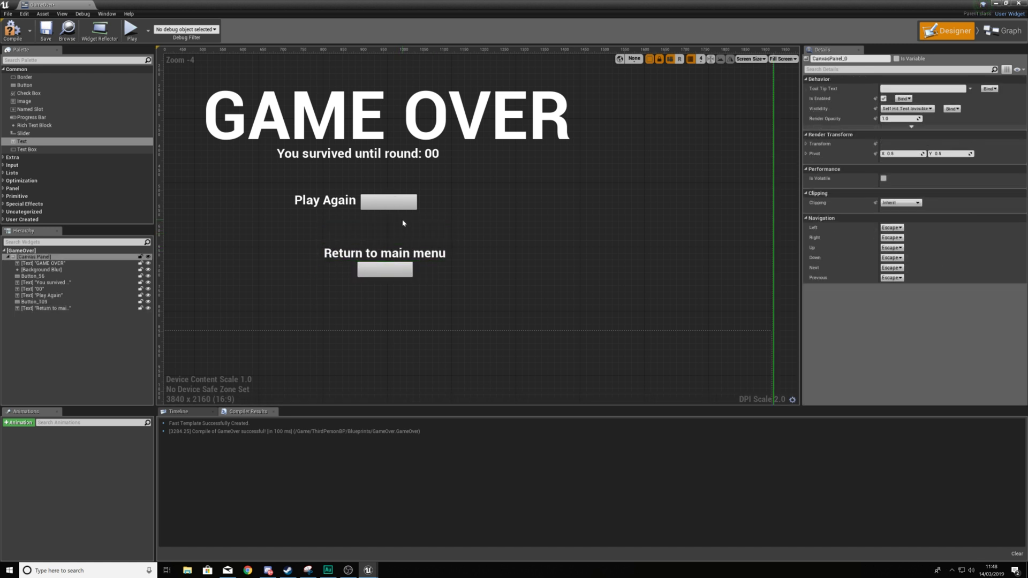
{"action": "left_click_drag", "start_coordinate": [394, 207], "coordinate": [404, 213]}
{"action": "left_click_drag", "start_coordinate": [321, 208], "coordinate": [379, 200]}
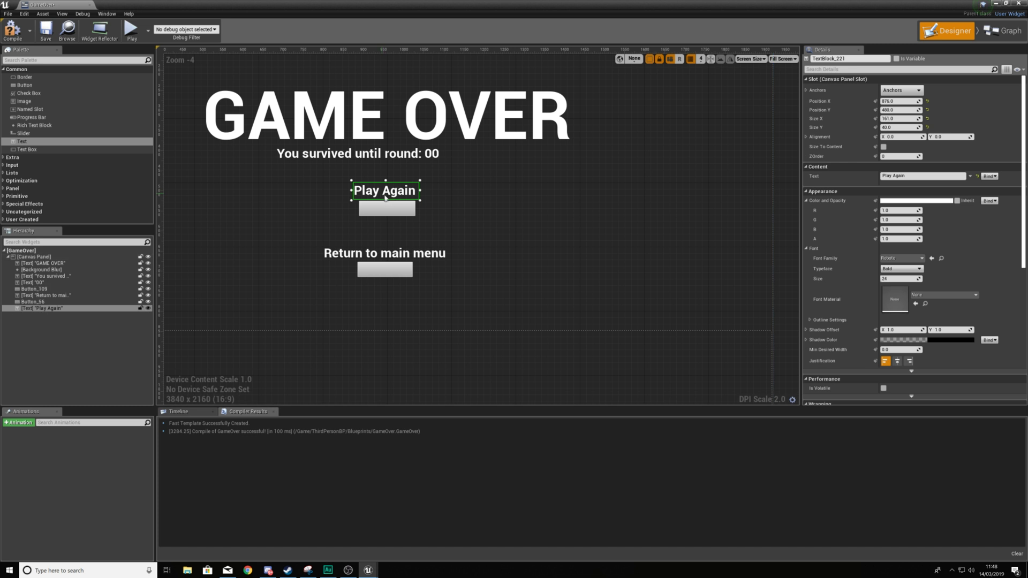
Stretch the Background Blur's anchors across the whole canvas and set its left, top, right and bottom offsets to 0
{"action": "scroll", "coordinate": [412, 191], "scroll_direction": "down", "scroll_amount": 2}
{"action": "left_click_drag", "start_coordinate": [469, 279], "coordinate": [493, 139]}
{"action": "left_click", "coordinate": [899, 101]}
{"action": "type", "text": "0"}
{"action": "left_click", "coordinate": [900, 110]}
{"action": "type", "text": "0"}
{"action": "left_click", "coordinate": [898, 117]}
{"action": "type", "text": "0"}
{"action": "key", "text": "Tab"}
{"action": "type", "text": "0"}
{"action": "key", "text": "Return"}
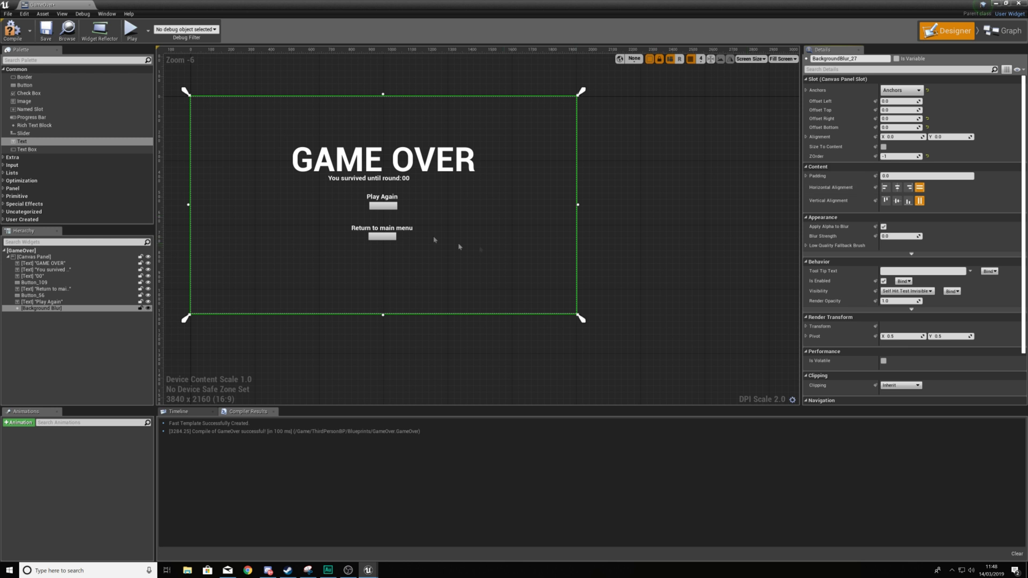
Select the "You survived until round:" text with its 00 counter and move both to sit centred under GAME OVER
{"action": "scroll", "coordinate": [382, 174], "scroll_direction": "up", "scroll_amount": 2}
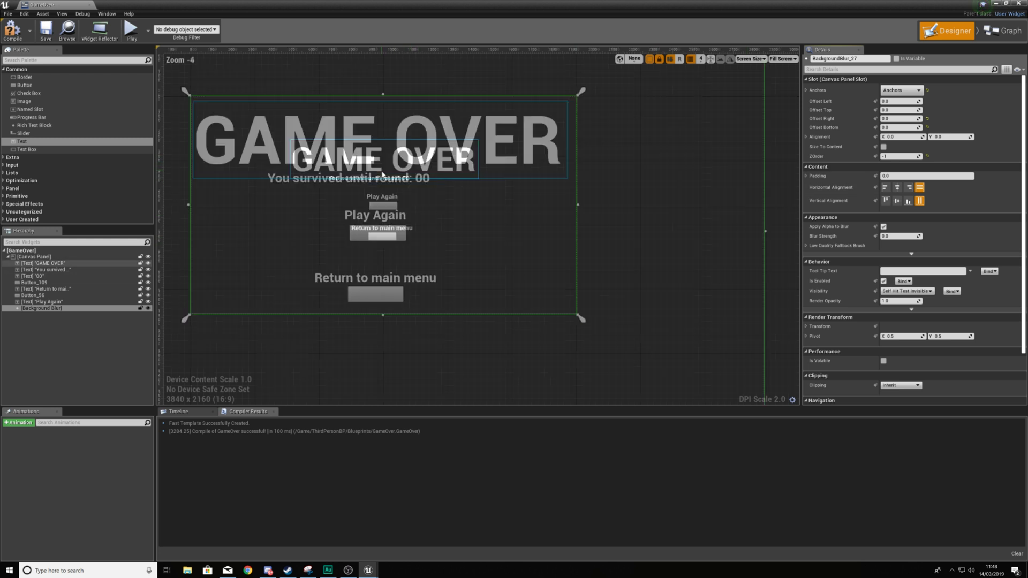
{"action": "scroll", "coordinate": [383, 174], "scroll_direction": "up", "scroll_amount": 3}
{"action": "left_click", "coordinate": [400, 185]}
{"action": "left_click", "coordinate": [449, 189], "text": "ctrl"}
{"action": "left_click_drag", "start_coordinate": [449, 189], "coordinate": [507, 182]}
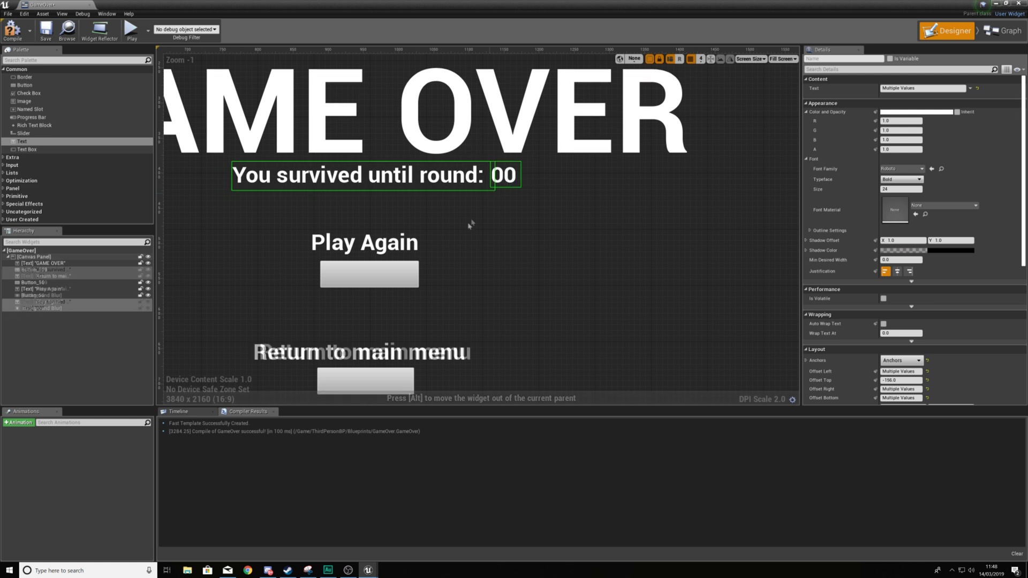
Set the Background Blur's blur strength to 4.0 and compile the GameOver widget
{"action": "left_click", "coordinate": [471, 225]}
{"action": "scroll", "coordinate": [471, 230], "scroll_direction": "down", "scroll_amount": 7}
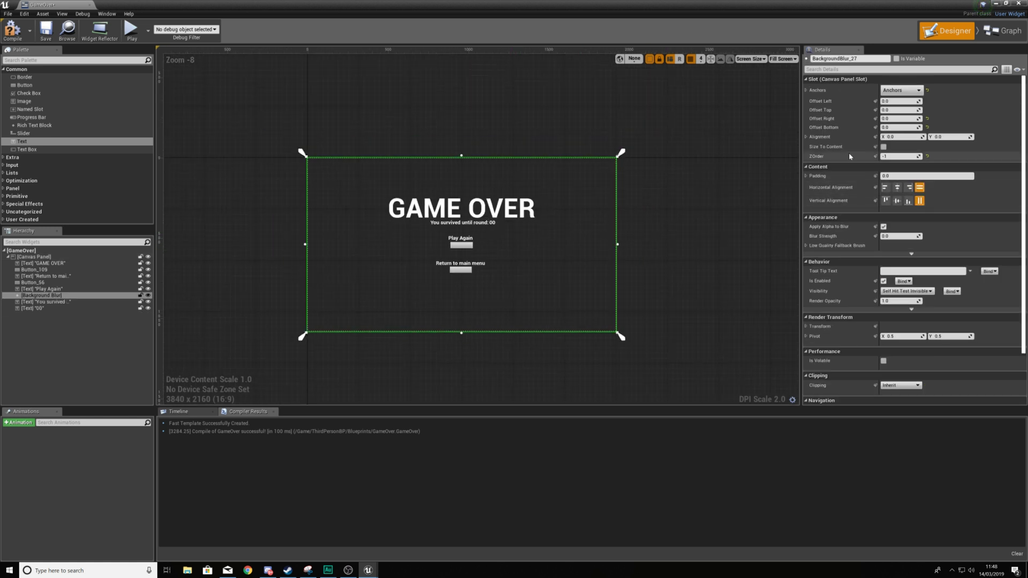
{"action": "scroll", "coordinate": [913, 202], "scroll_direction": "down", "scroll_amount": 3}
{"action": "scroll", "coordinate": [910, 197], "scroll_direction": "up", "scroll_amount": 1}
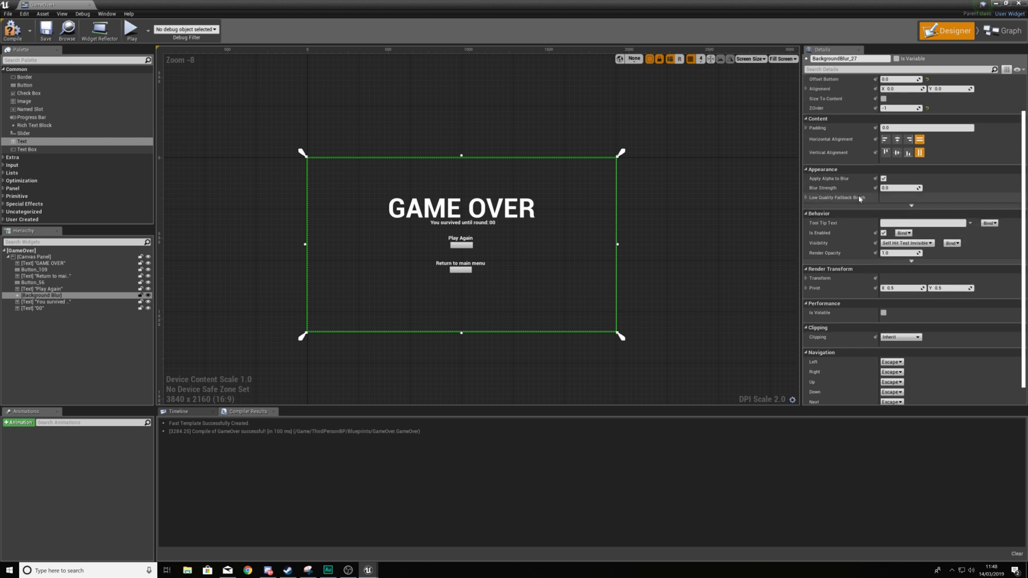
{"action": "left_click_drag", "start_coordinate": [903, 189], "coordinate": [916, 188]}
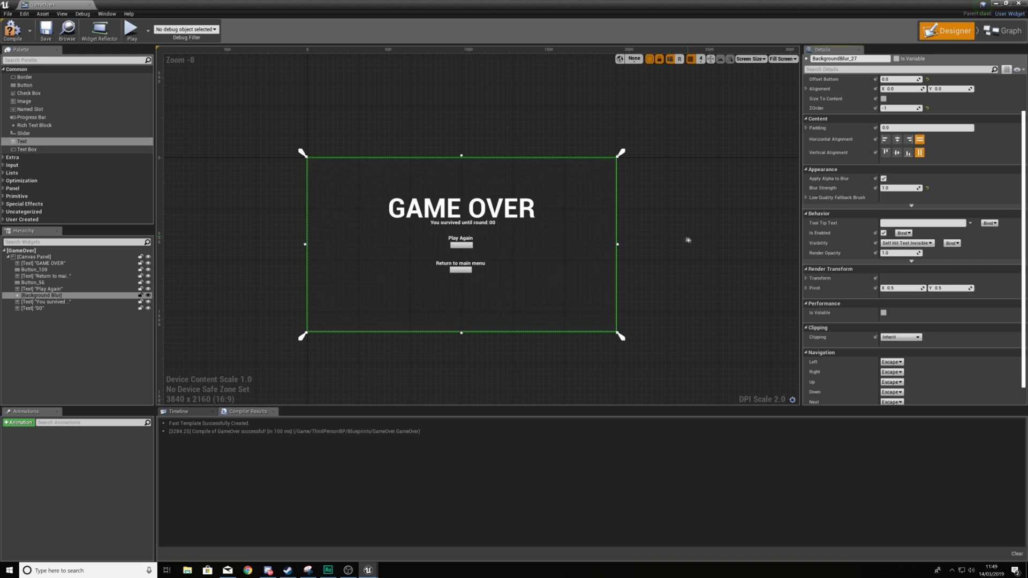
{"action": "scroll", "coordinate": [414, 191], "scroll_direction": "up", "scroll_amount": 4}
{"action": "left_click", "coordinate": [900, 188]}
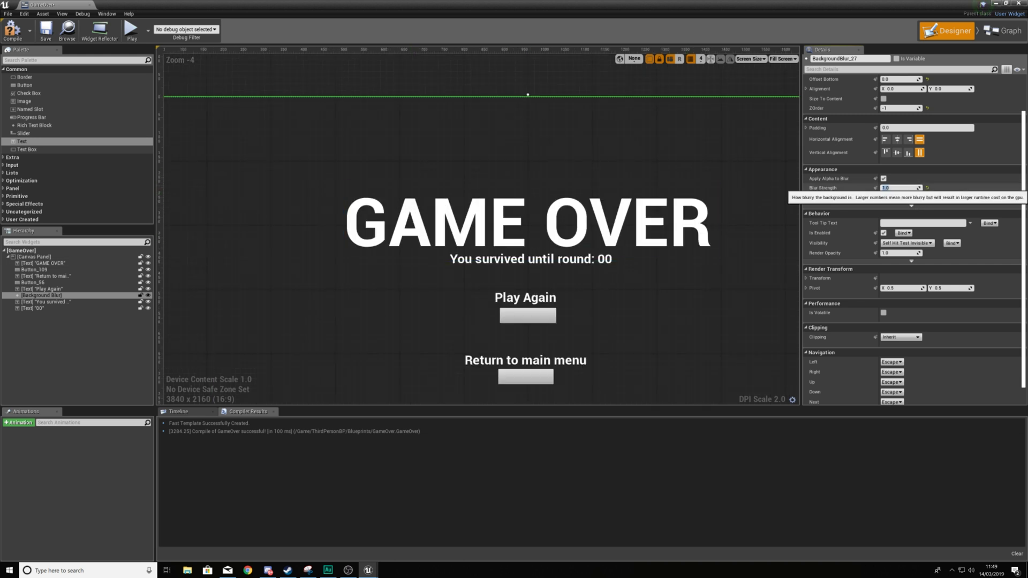
{"action": "right_click_drag", "start_coordinate": [616, 261], "coordinate": [575, 158]}
{"action": "scroll", "coordinate": [575, 175], "scroll_direction": "down", "scroll_amount": 2}
{"action": "mouse_move", "coordinate": [598, 225]}
{"action": "right_mouse_down"}
{"action": "mouse_move", "coordinate": [587, 230]}
{"action": "mouse_move", "coordinate": [602, 218]}
{"action": "right_mouse_up"}
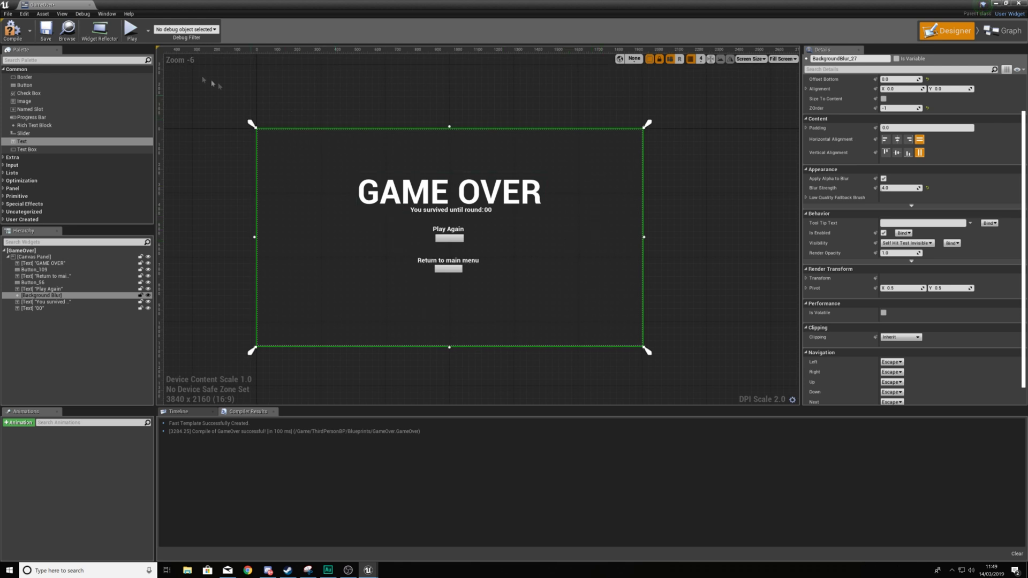
{"action": "left_click", "coordinate": [13, 30]}
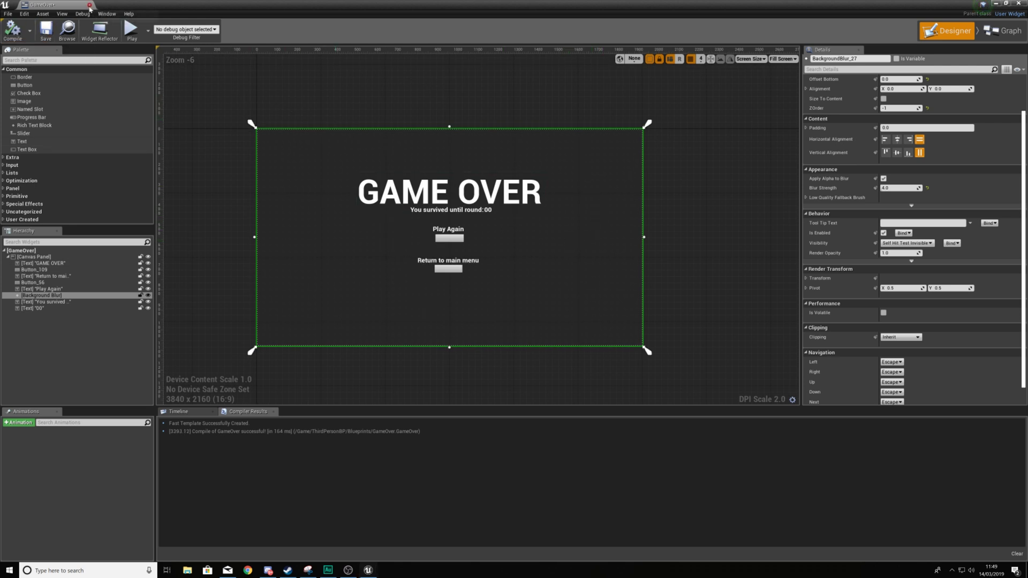
Close the widget editor, play-test the level by walking the mech into the enemies until it dies, and choose Play Again
{"action": "left_click", "coordinate": [89, 5]}
{"action": "left_click", "coordinate": [446, 29]}
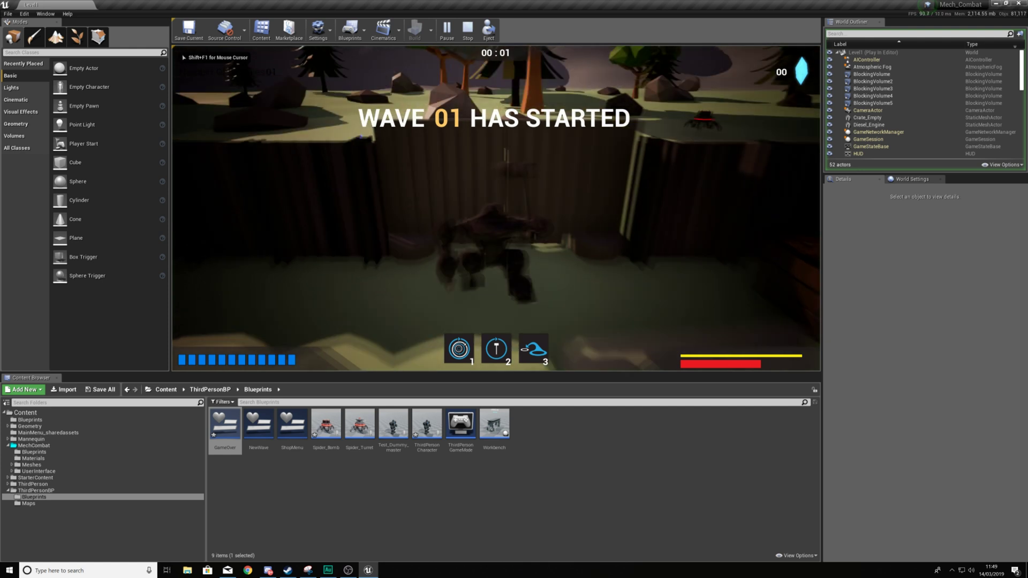
{"action": "key", "text": "w"}
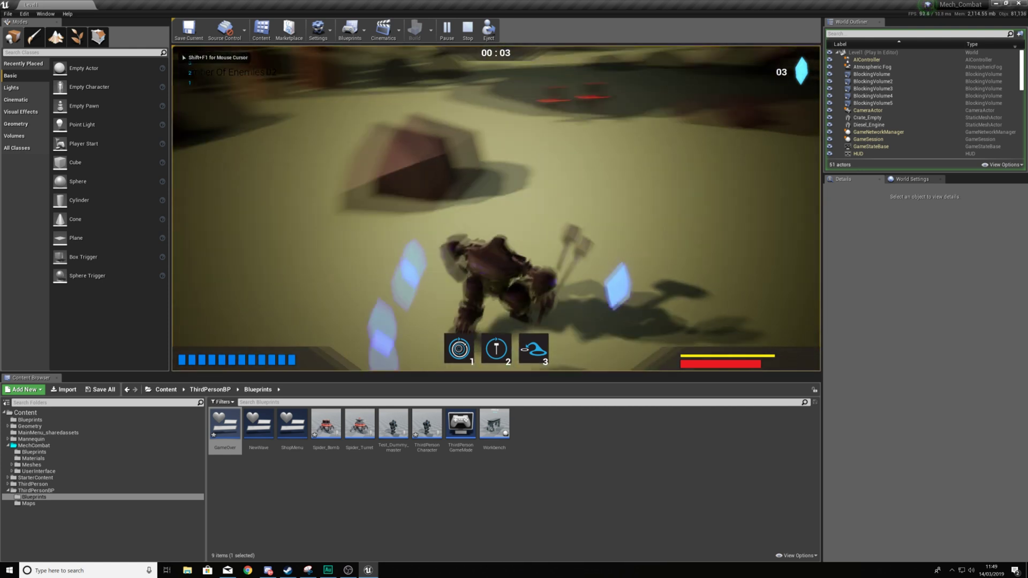
{"action": "key", "text": "w"}
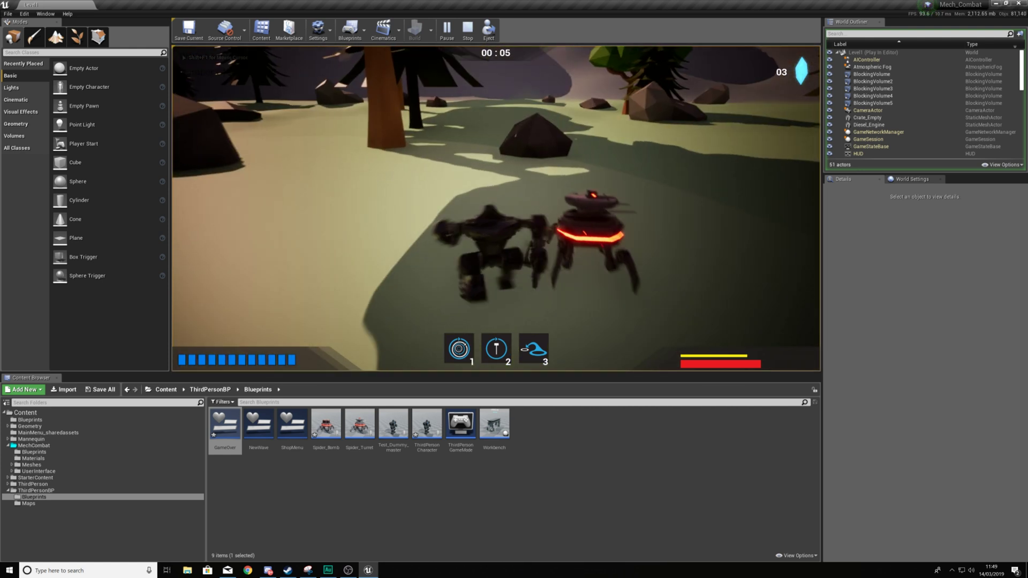
{"action": "key", "text": "w"}
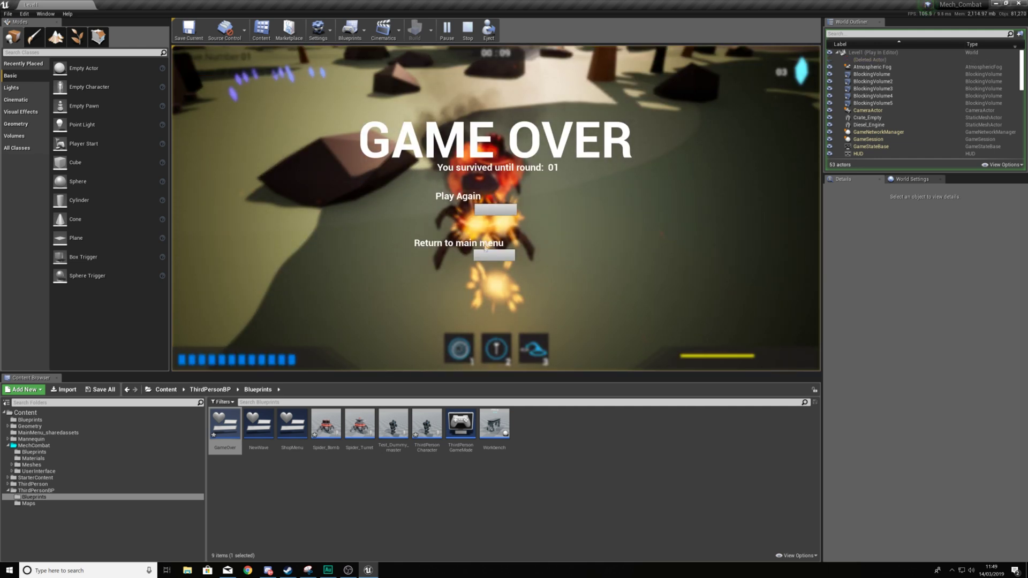
{"action": "left_click", "coordinate": [505, 215]}
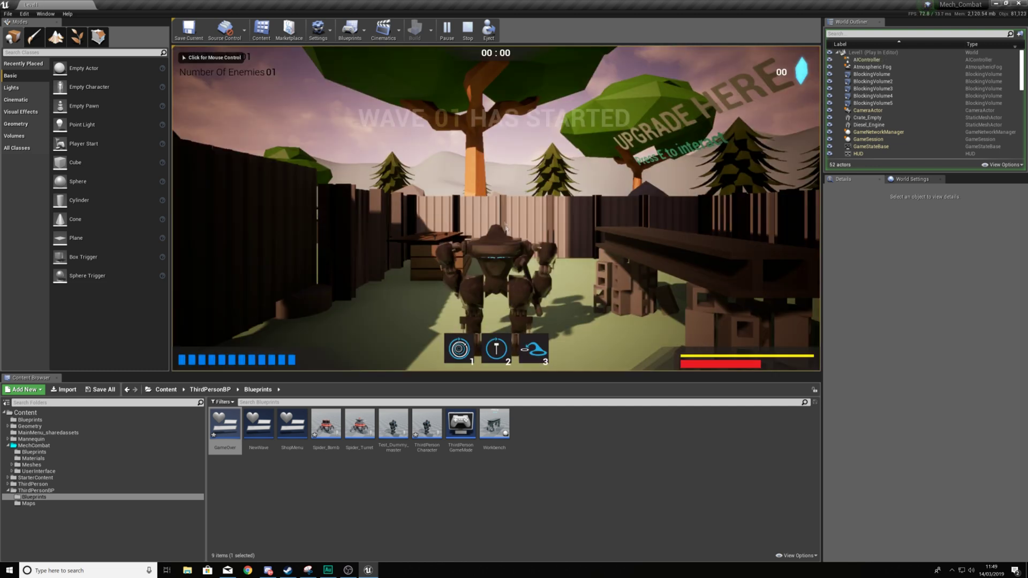
Let the mech die again in the restarted level, choose Return to main menu, and stop the play session
{"action": "key", "text": "w"}
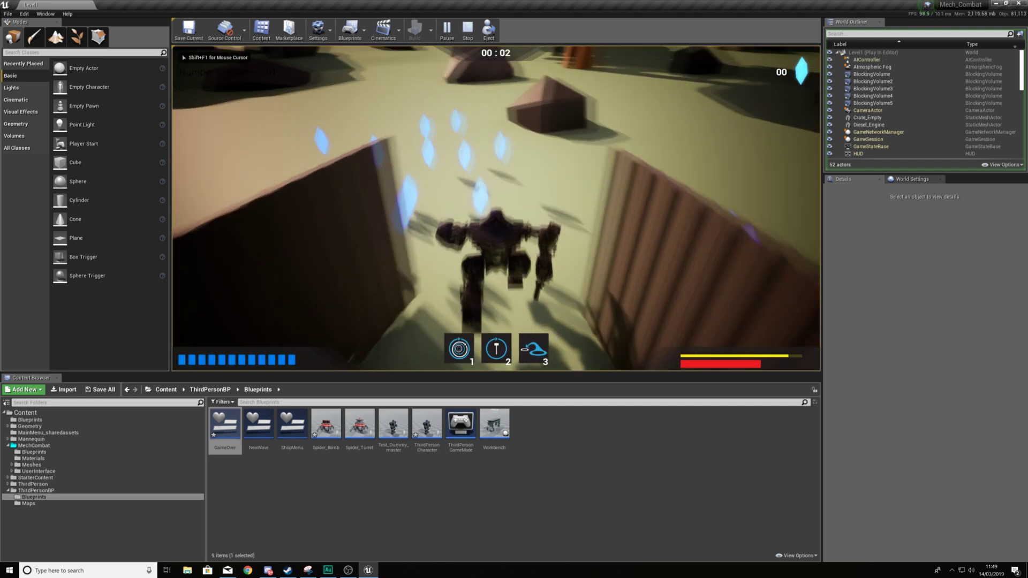
{"action": "key", "text": "w"}
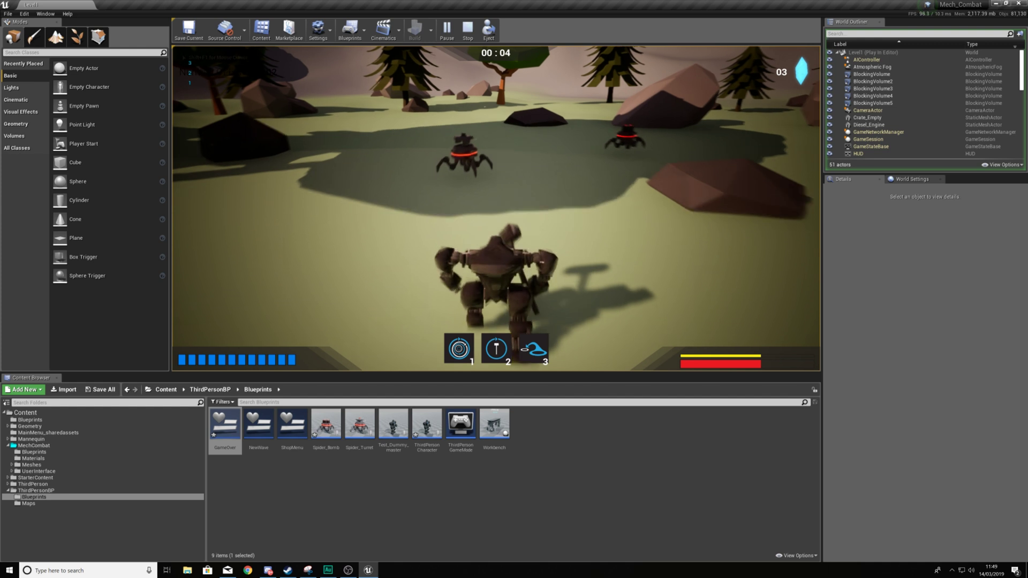
{"action": "key", "text": "w"}
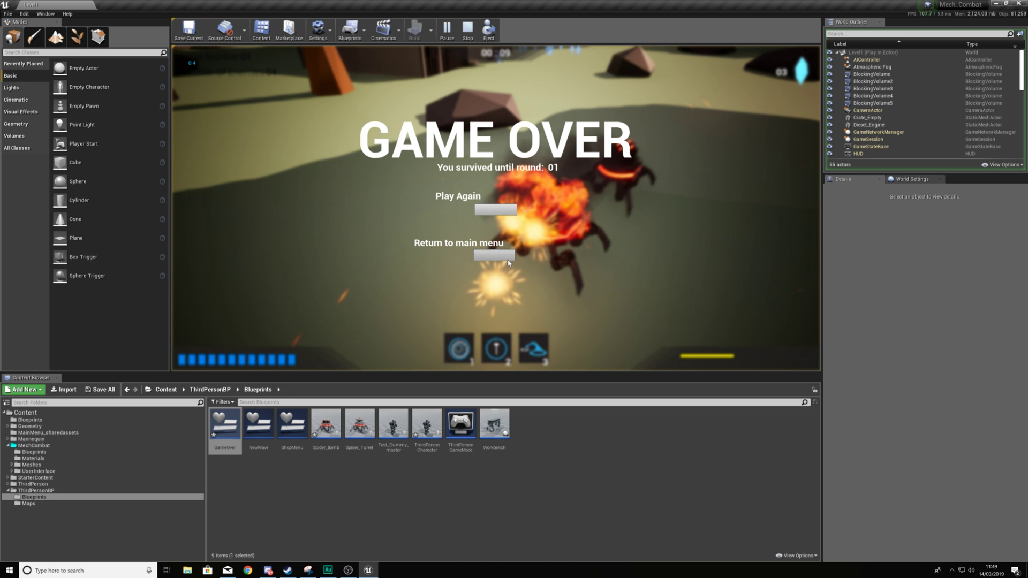
{"action": "left_click", "coordinate": [479, 256]}
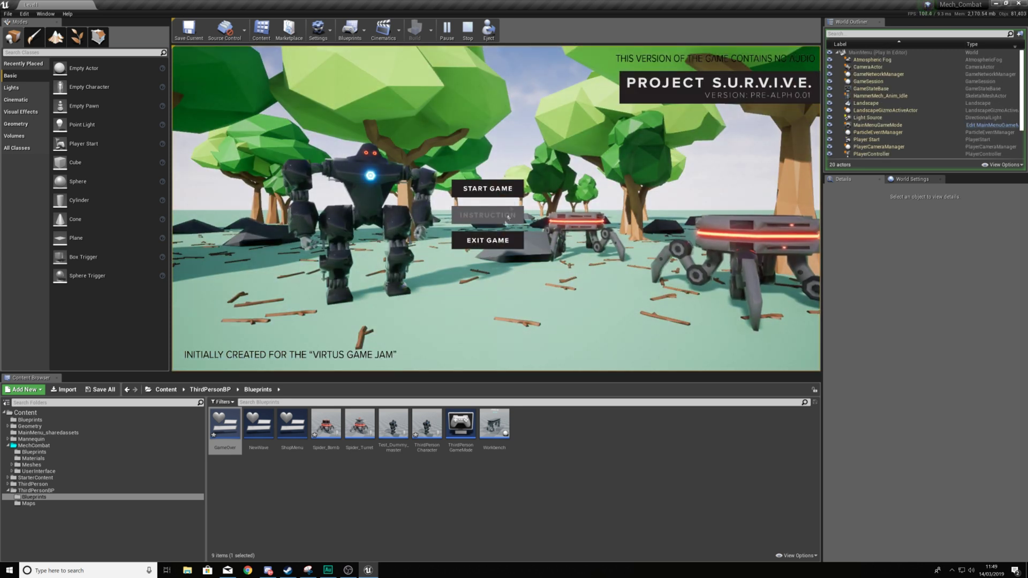
{"action": "left_click", "coordinate": [468, 30]}
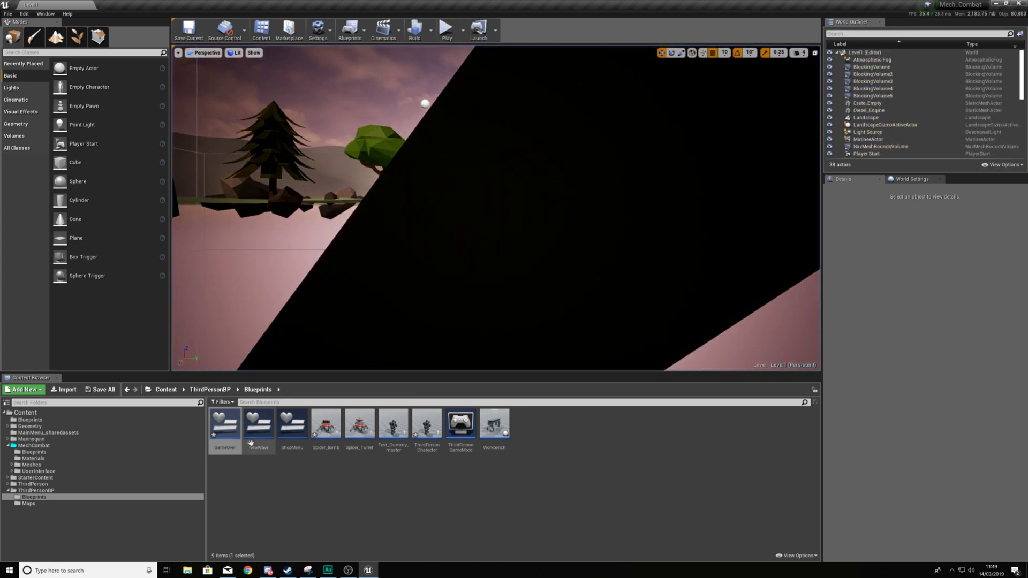
Reopen the GameOver widget and anchor the "Return to main menu" and "Play Again" labels to the canvas centre like their buttons
{"action": "double_click", "coordinate": [231, 441]}
{"action": "scroll", "coordinate": [482, 249], "scroll_direction": "up", "scroll_amount": 3}
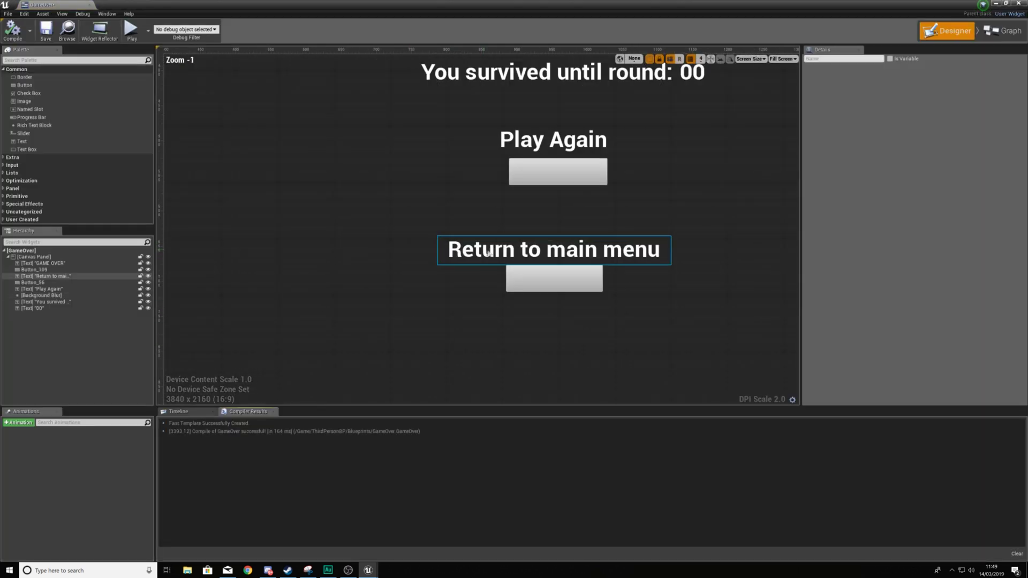
{"action": "left_click", "coordinate": [506, 249]}
{"action": "left_click", "coordinate": [902, 90]}
{"action": "left_click", "coordinate": [553, 168]}
{"action": "left_click", "coordinate": [600, 144]}
{"action": "left_click", "coordinate": [902, 90]}
{"action": "left_click", "coordinate": [919, 139]}
{"action": "left_click", "coordinate": [552, 278]}
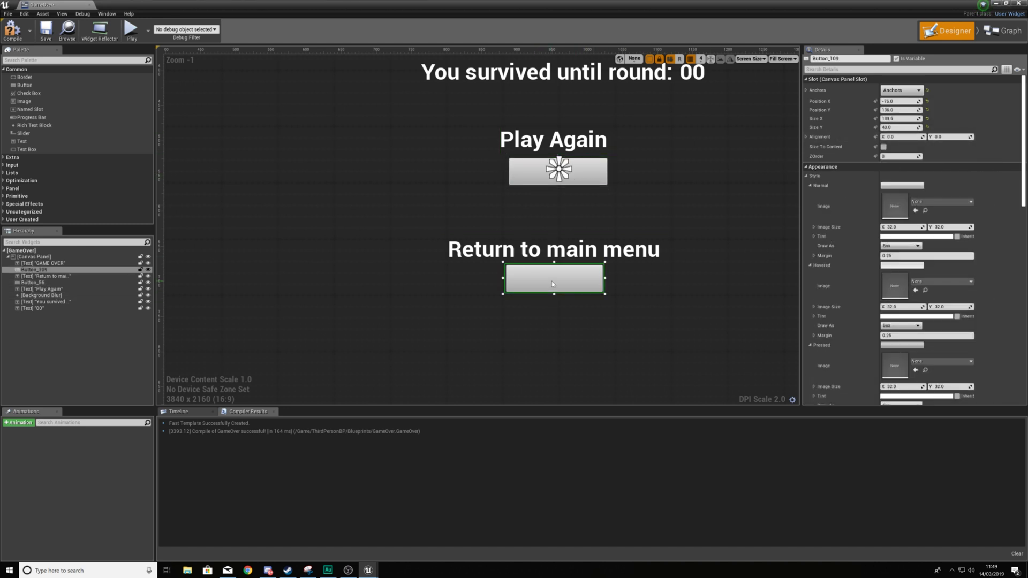
{"action": "scroll", "coordinate": [551, 281], "scroll_direction": "down", "scroll_amount": 4}
{"action": "right_click_drag", "start_coordinate": [370, 259], "coordinate": [529, 216]}
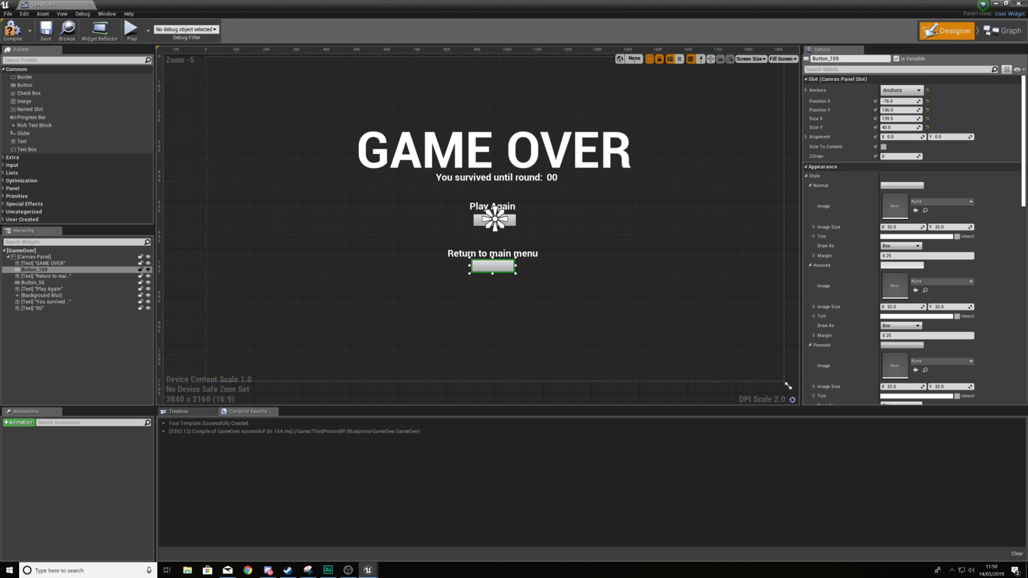
Close the widget editor and play-test the level again, running the mech towards the spider enemies to check the GameOver layout
{"action": "left_click", "coordinate": [1019, 3]}
{"action": "left_click", "coordinate": [448, 42]}
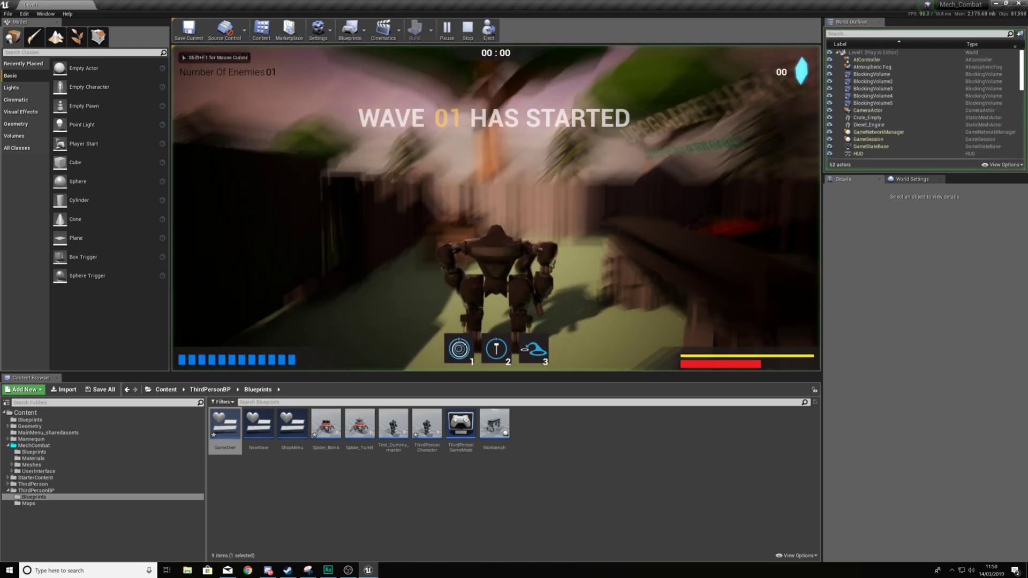
{"action": "key", "text": "shift+w"}
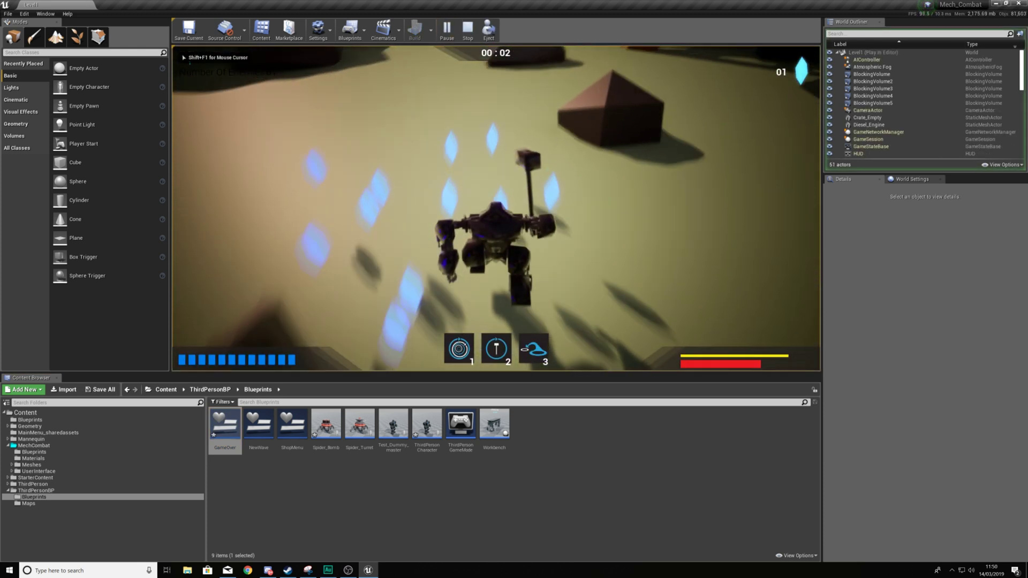
{"action": "key", "text": "shift+w"}
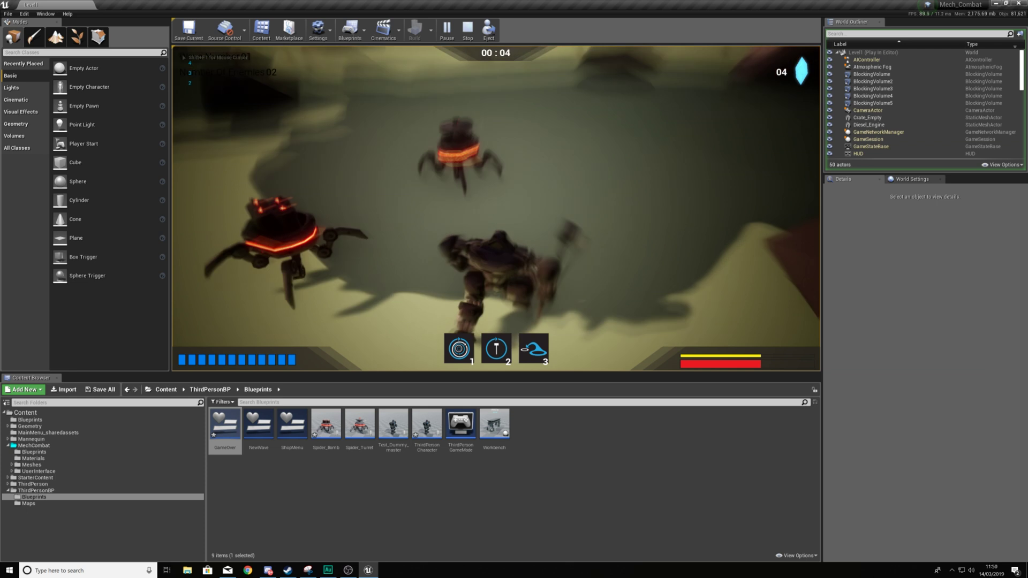
{"action": "key", "text": "shift+s"}
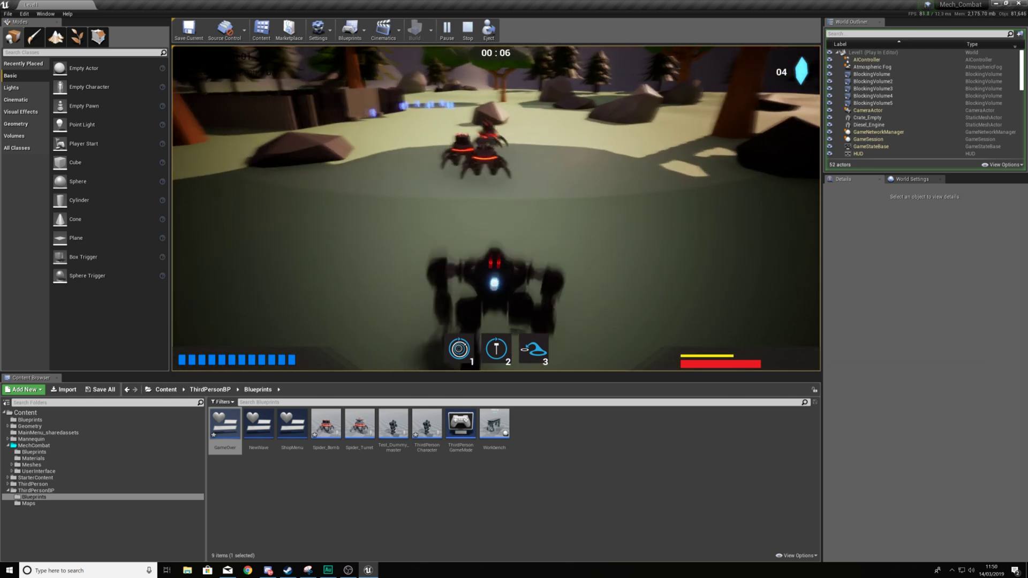